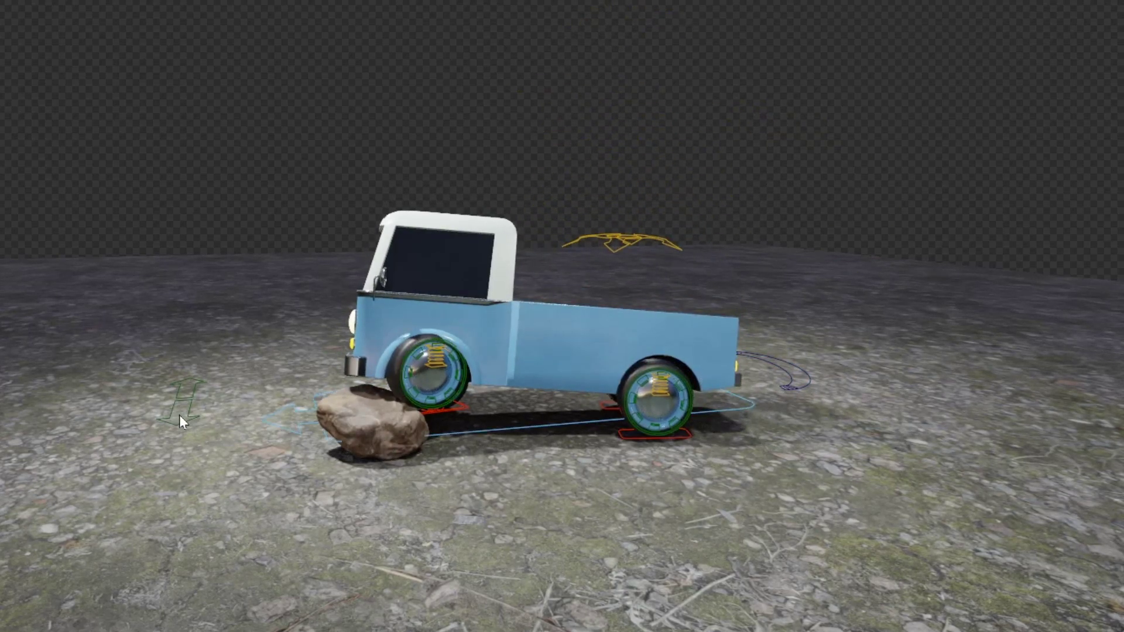
pyautogui.moveTo(181, 410); pyautogui.dragTo(1011, 409, button='middle')
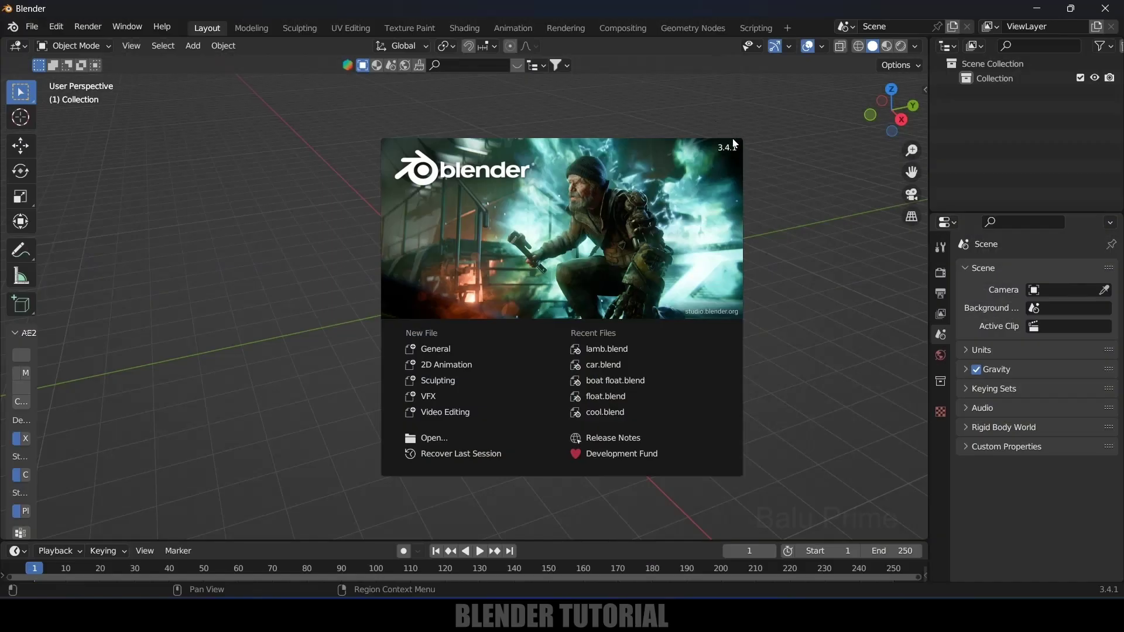
# Step: Dismiss the splash screen, switch to Chrome and search the web for "rigacar addon for blender"
pyautogui.click(780, 279)
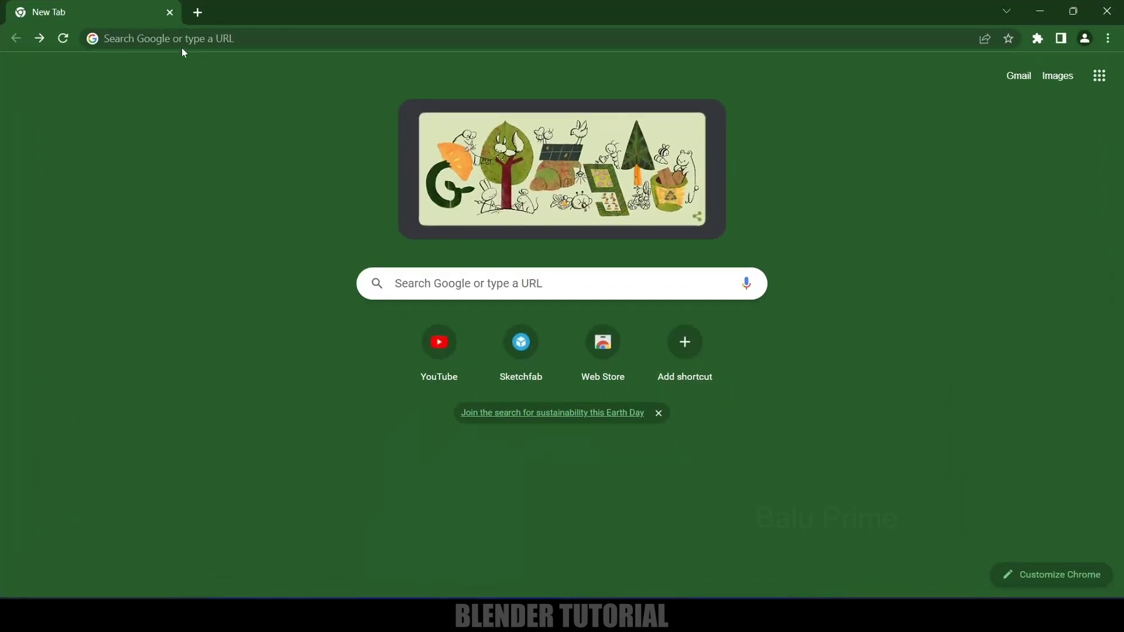
pyautogui.click(176, 47)
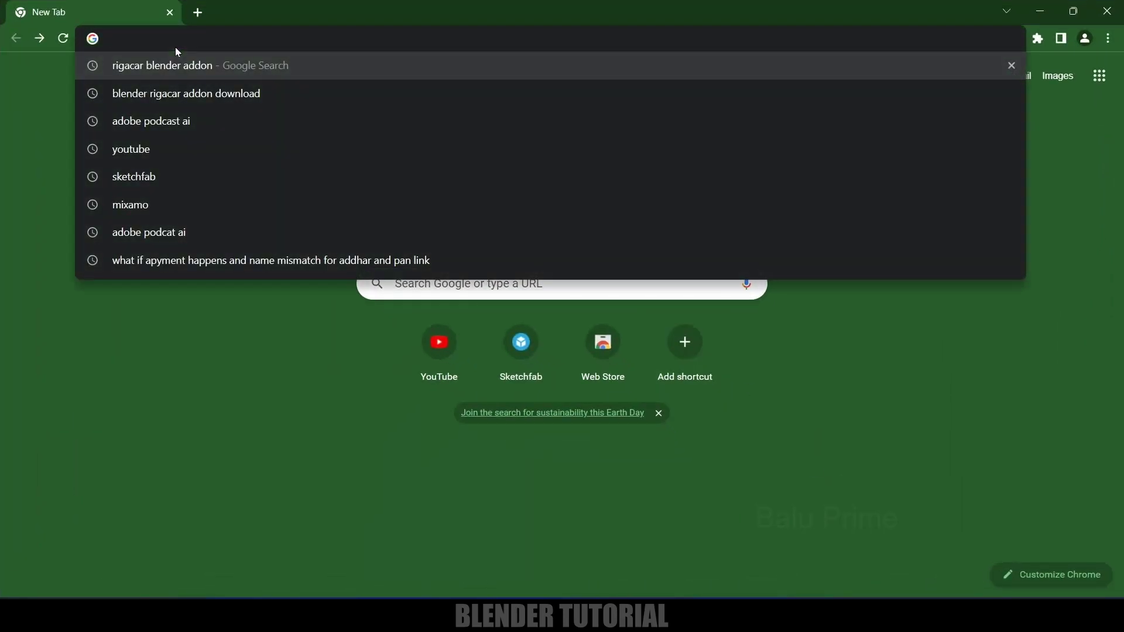
pyautogui.write('rig')
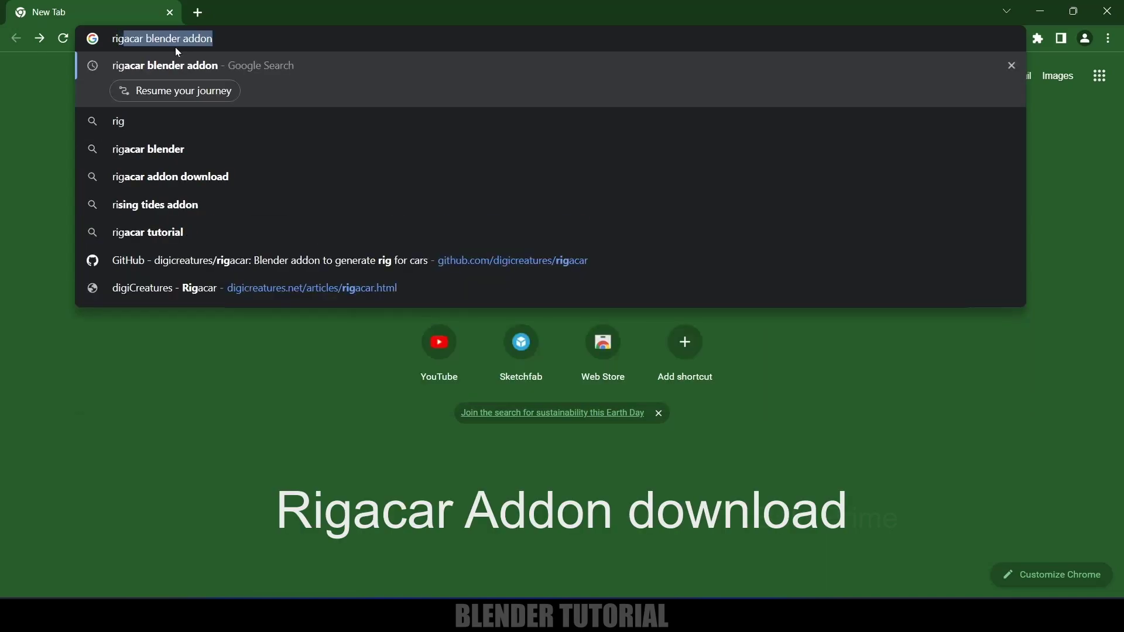
pyautogui.write('acar addo')
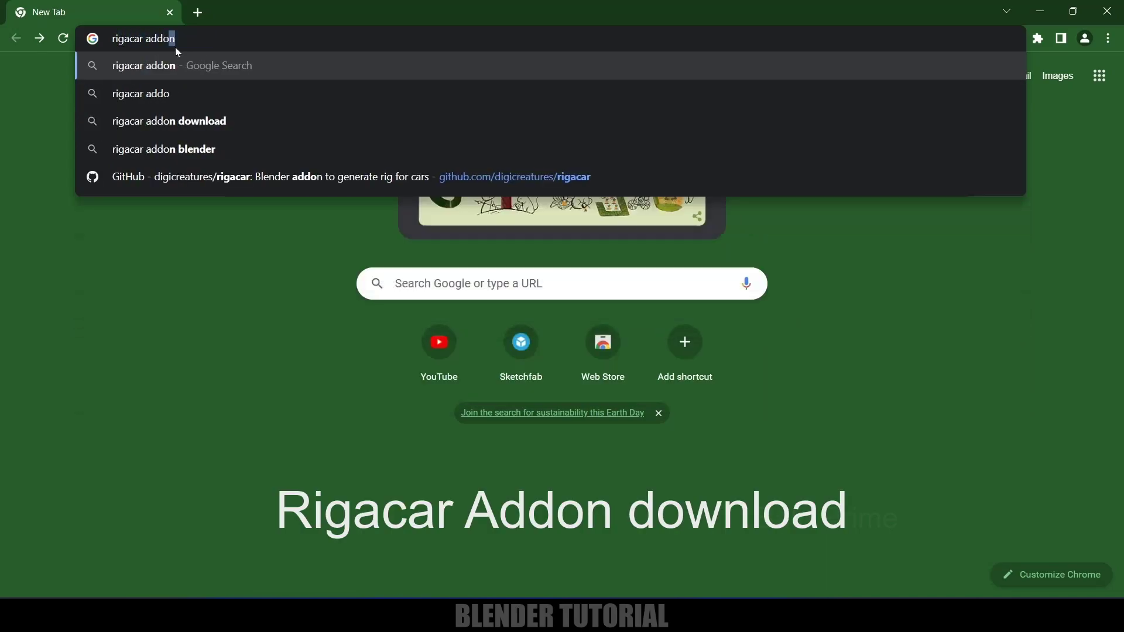
pyautogui.write('n for blender')
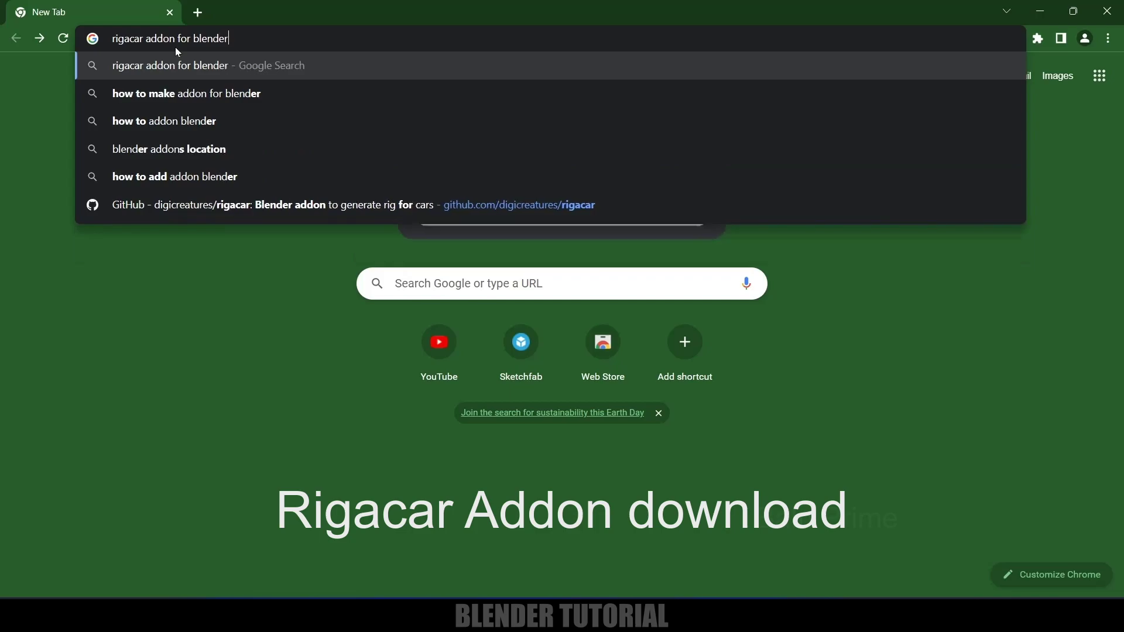
pyautogui.press('Return')
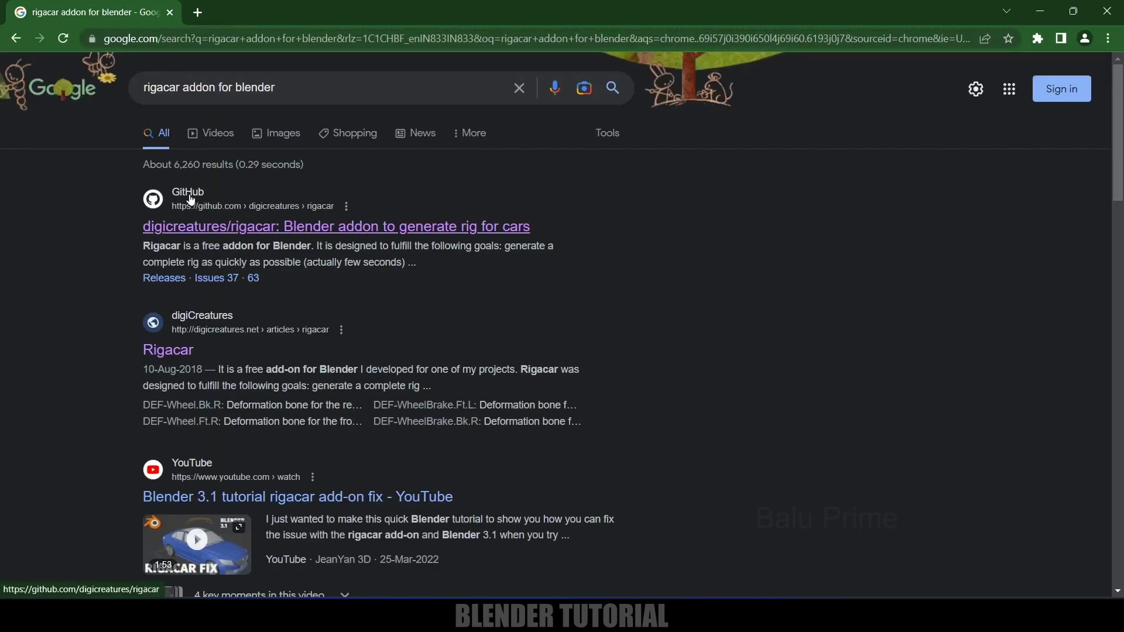
# Step: Open the digicreatures/rigacar GitHub repository, download it as a ZIP and return to Blender
pyautogui.click(176, 234)
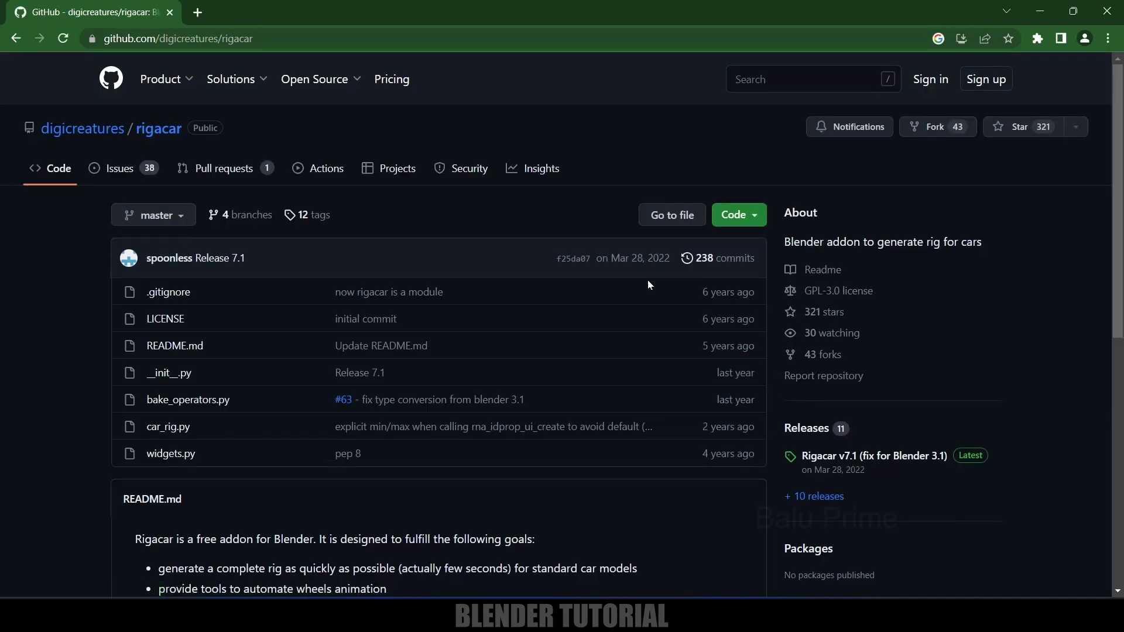
pyautogui.click(743, 218)
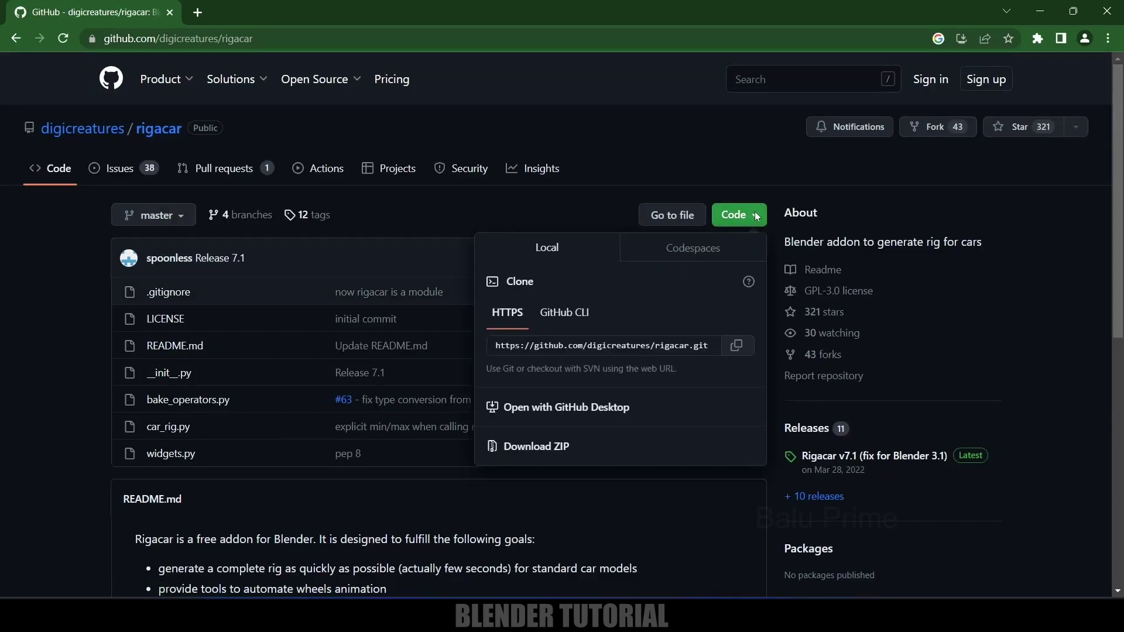
pyautogui.click(534, 448)
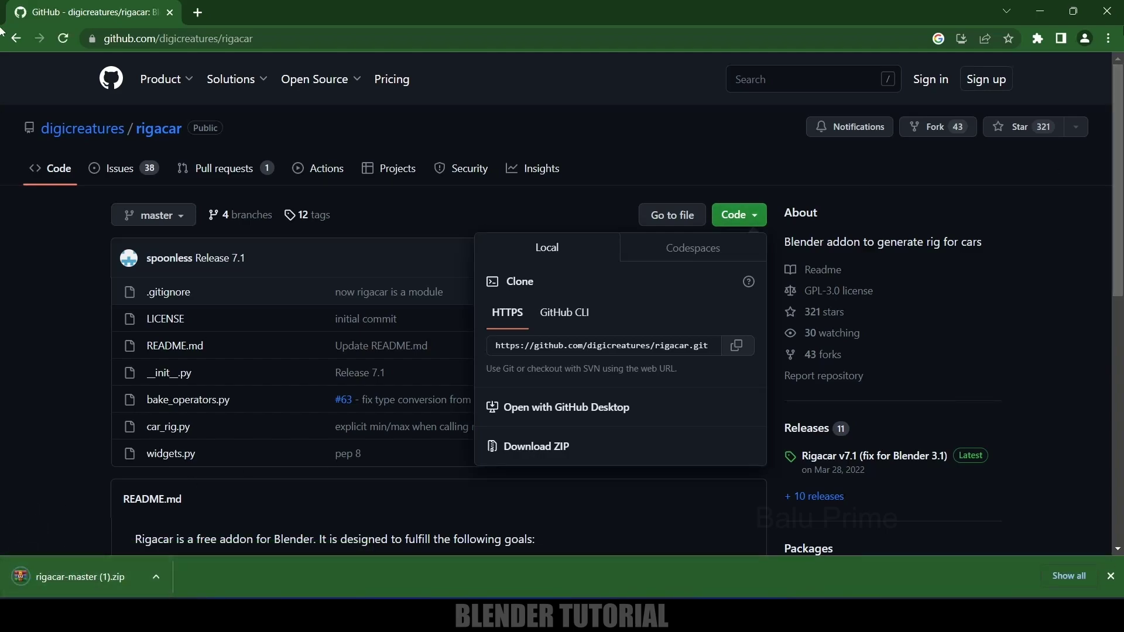
pyautogui.click(1042, 11)
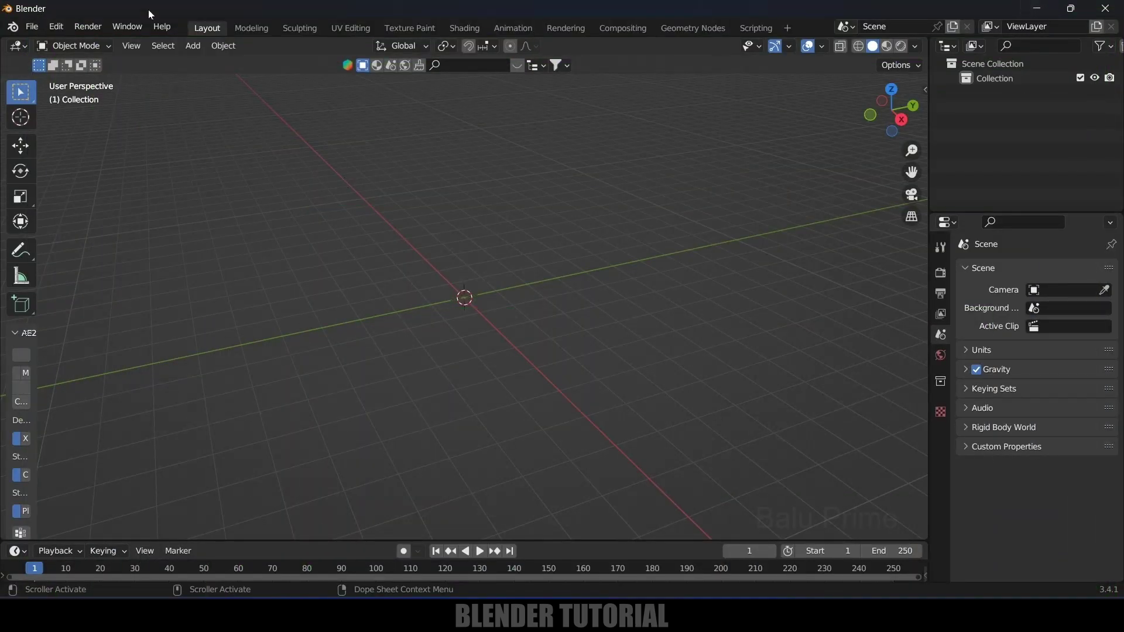
# Step: Install the rigacar-master.zip add-on through the Blender preferences
pyautogui.click(59, 28)
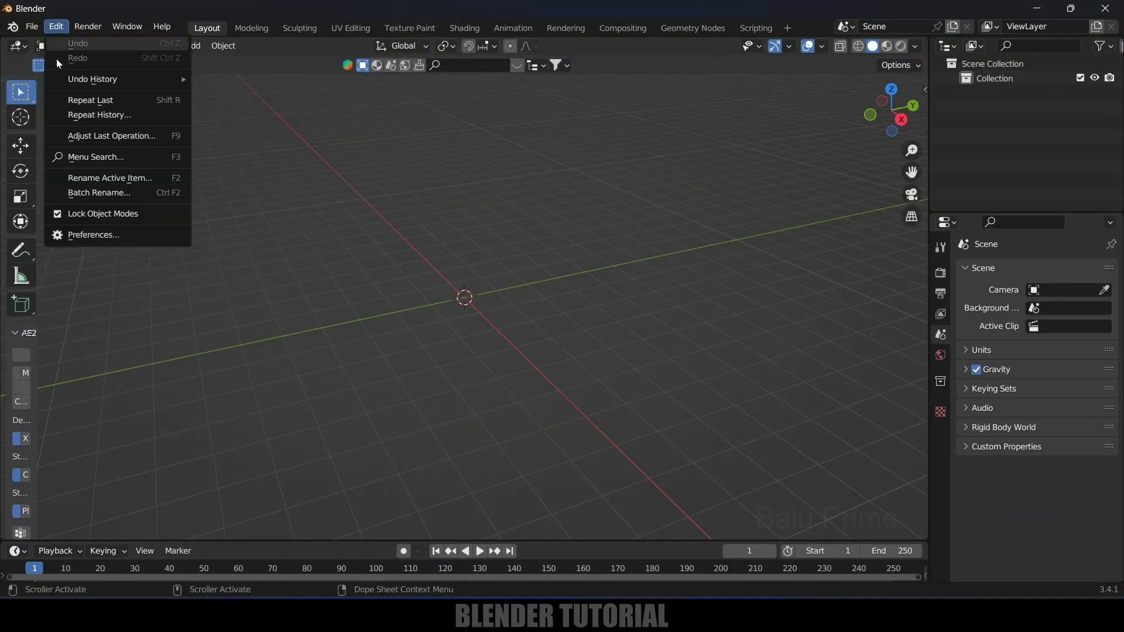
pyautogui.click(92, 234)
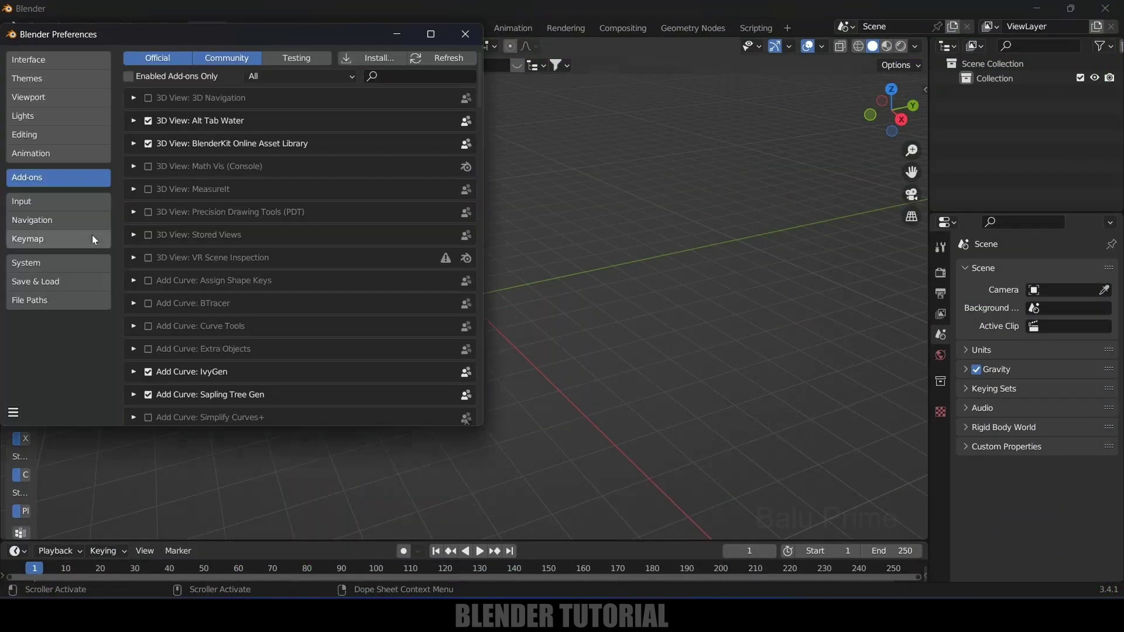
pyautogui.click(377, 58)
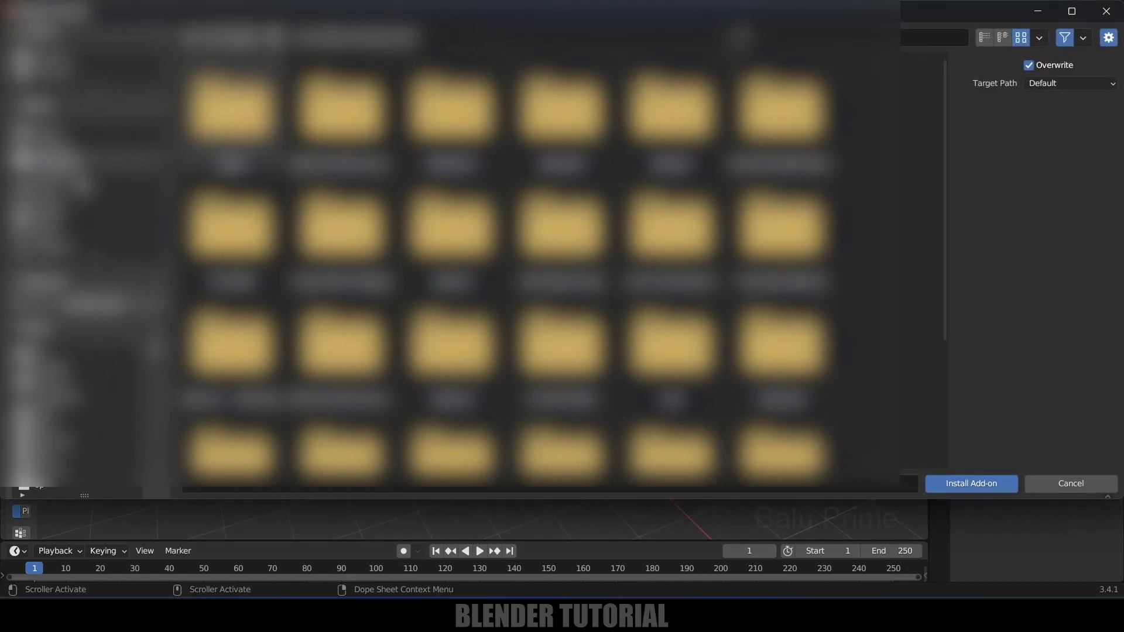
pyautogui.doubleClick(558, 266)
pyautogui.click(575, 252)
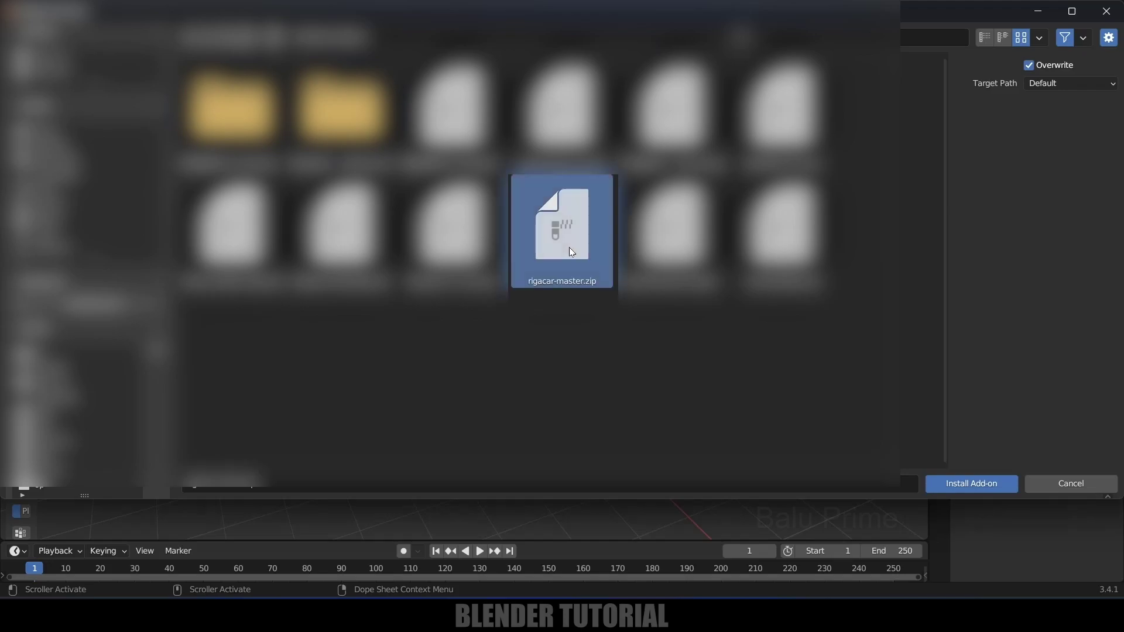
pyautogui.click(960, 490)
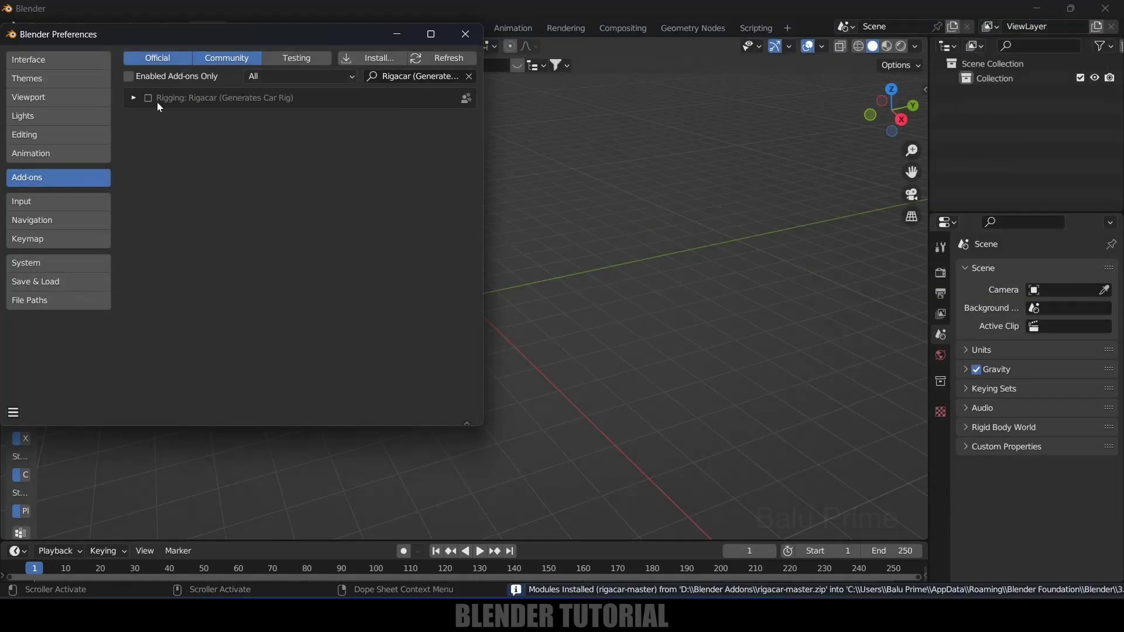
# Step: Enable the Rigging: Rigacar (Generates Car Rig) add-on, save the preferences and close them
pyautogui.click(148, 99)
pyautogui.click(14, 413)
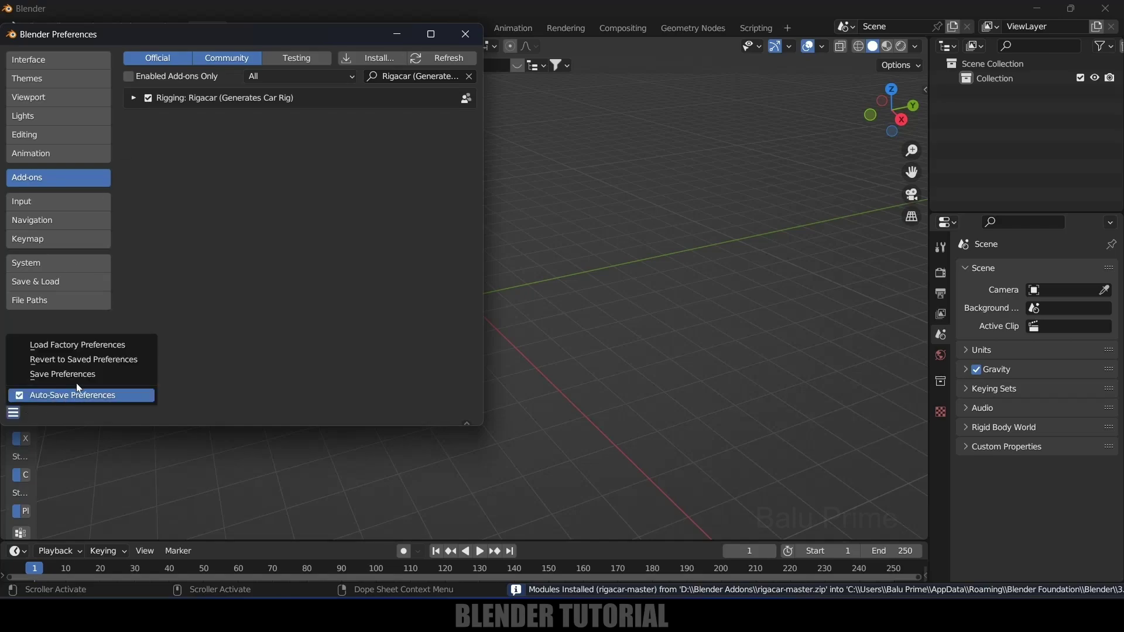
pyautogui.click(79, 373)
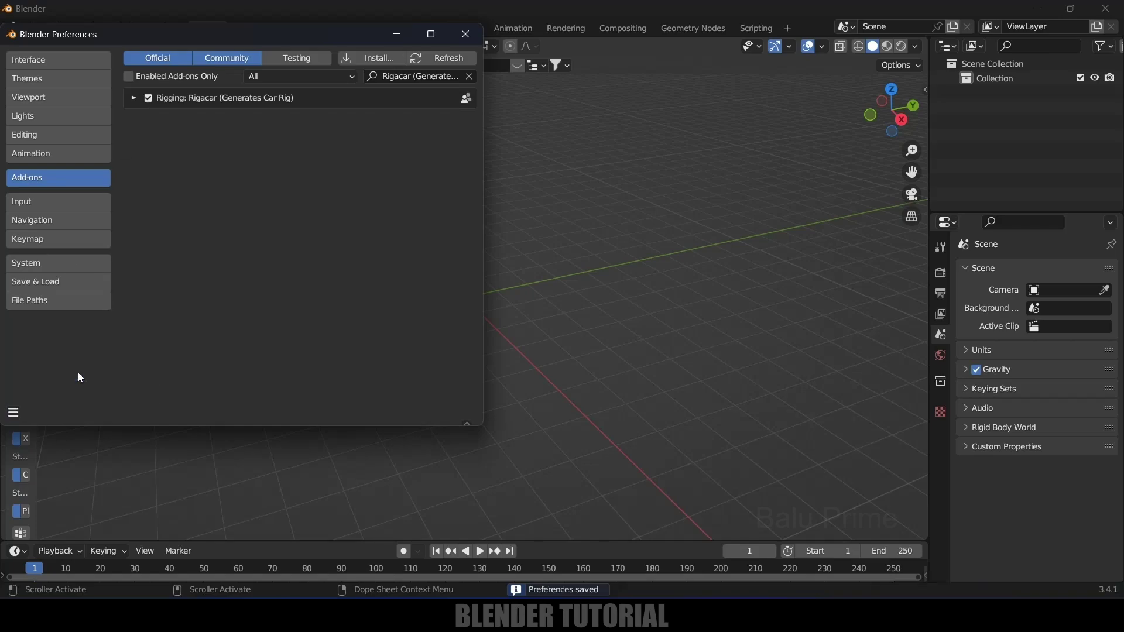
pyautogui.click(466, 34)
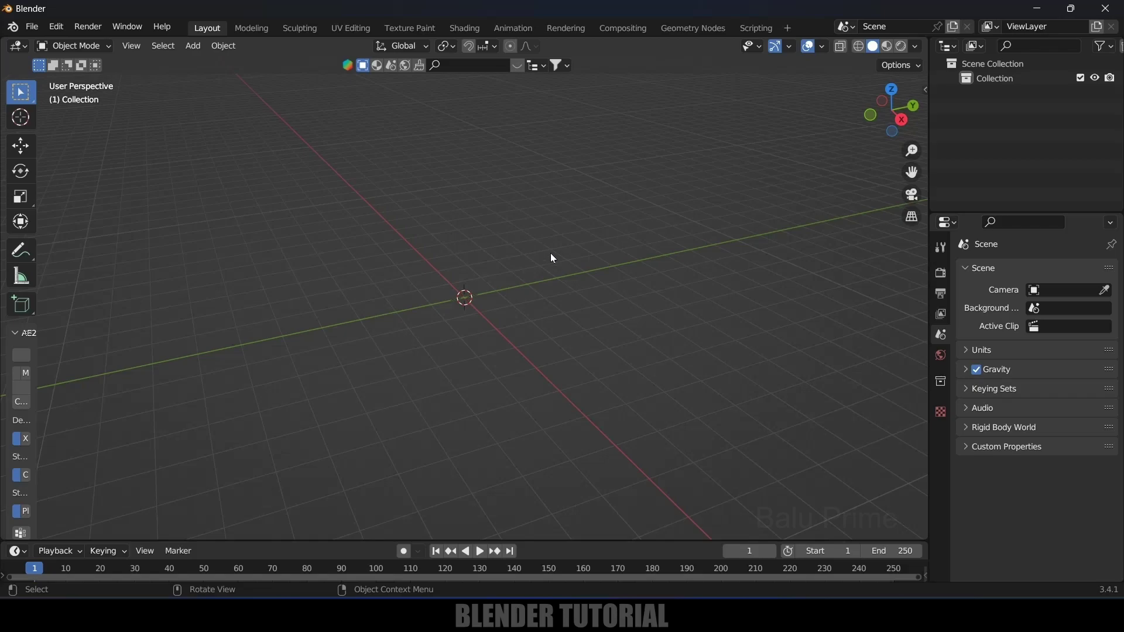
# Step: Search the BlenderKit models for "low poly car"
pyautogui.press('n')
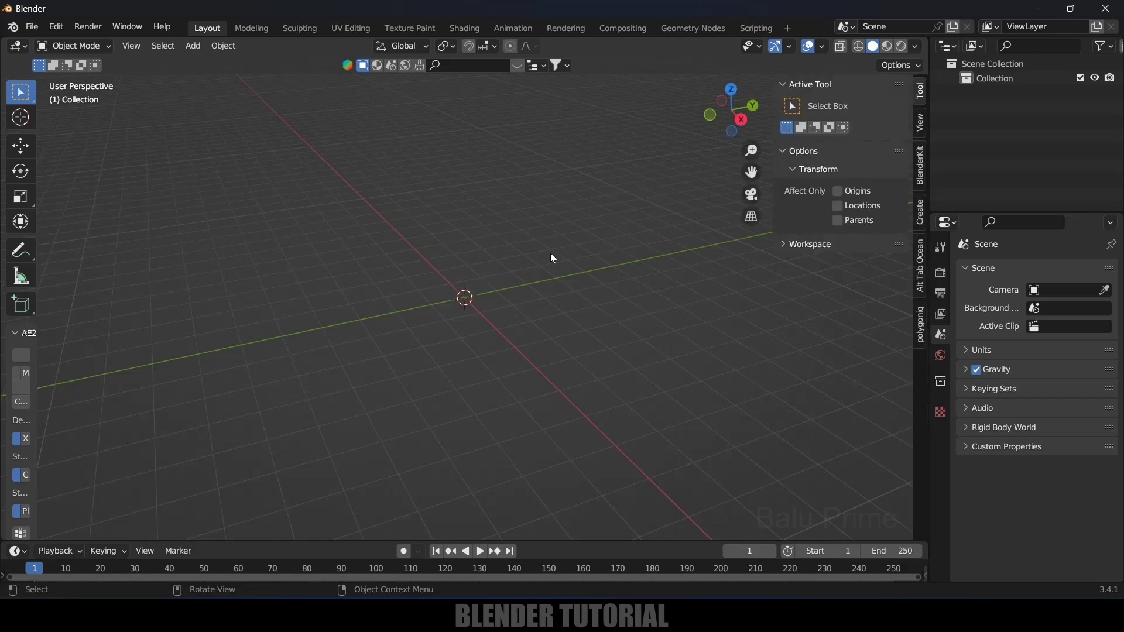
pyautogui.click(921, 159)
pyautogui.click(832, 243)
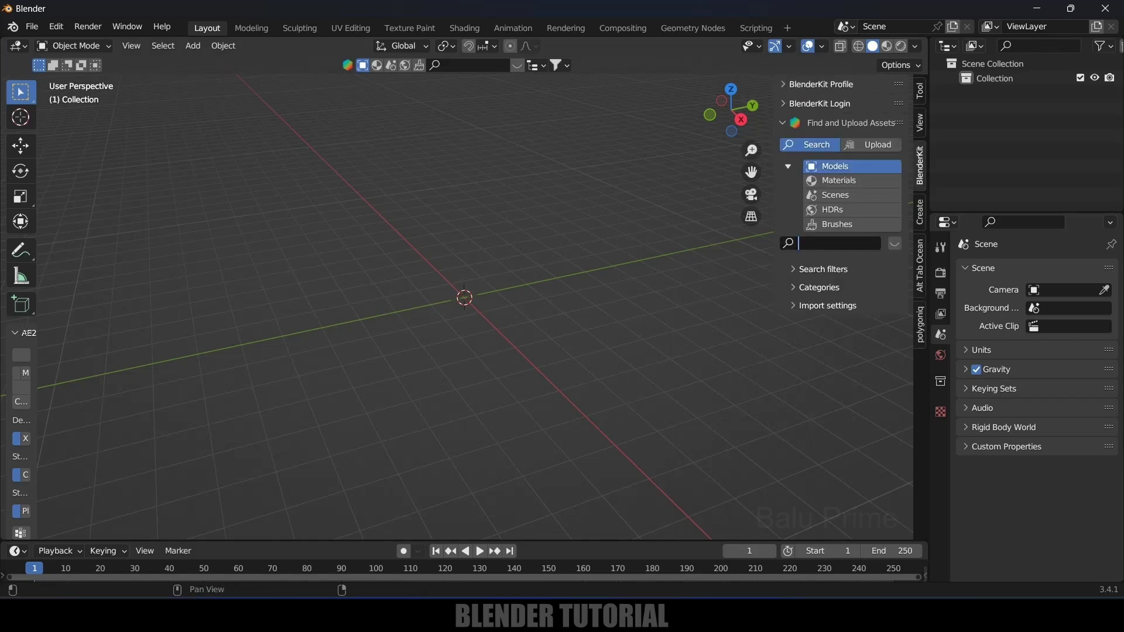
pyautogui.click(472, 65)
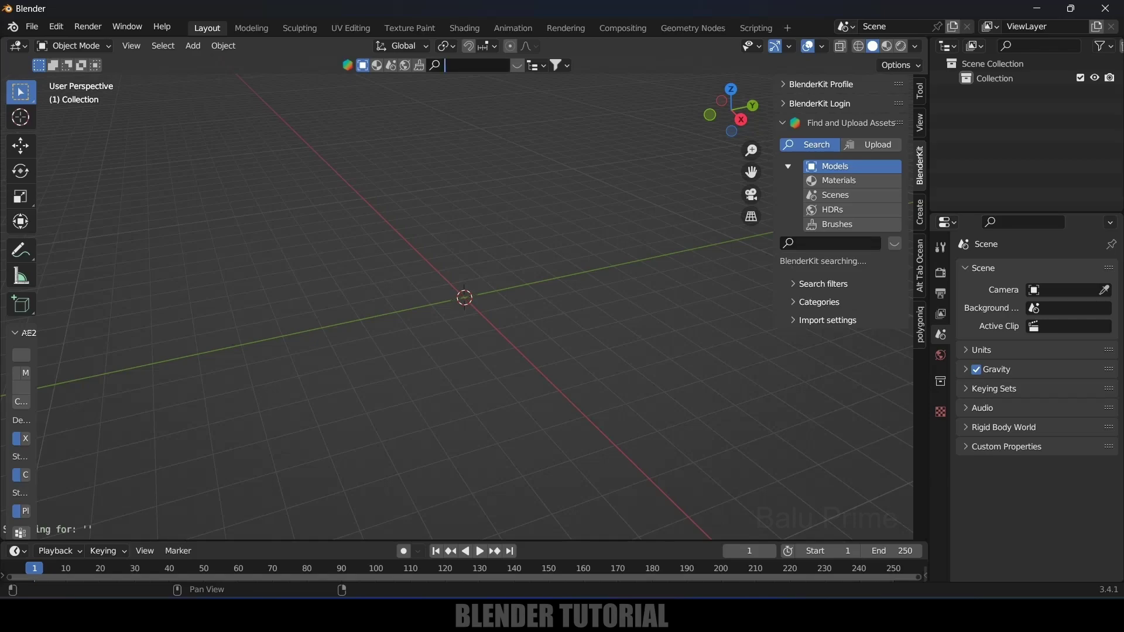
pyautogui.write('ca')
pyautogui.press('BackSpace')
pyautogui.press('BackSpace')
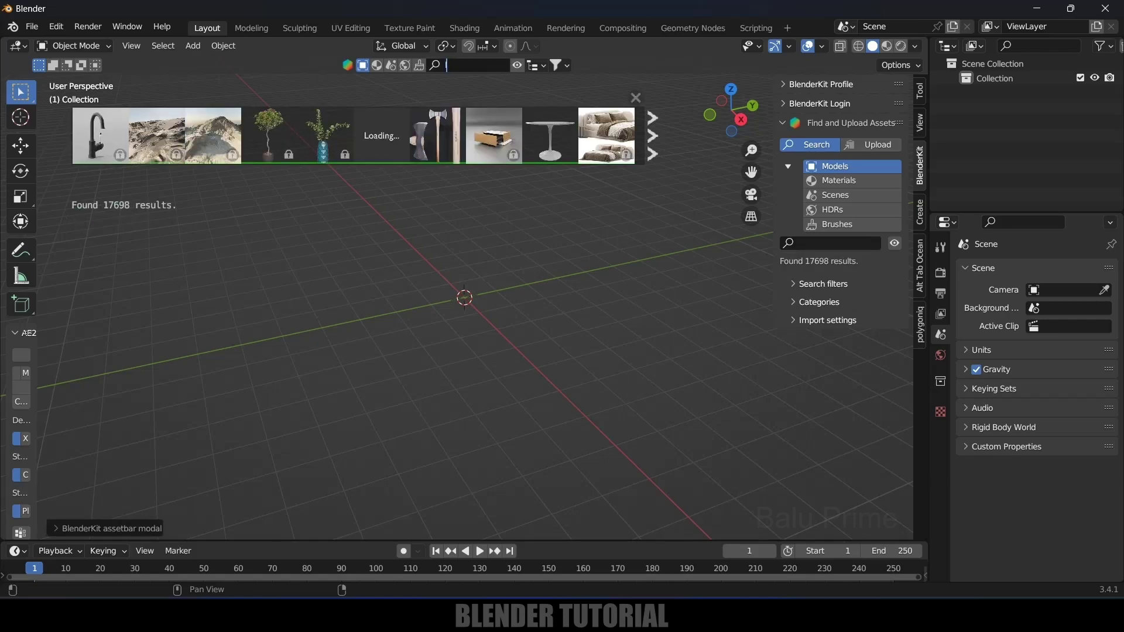
pyautogui.write('low poly car')
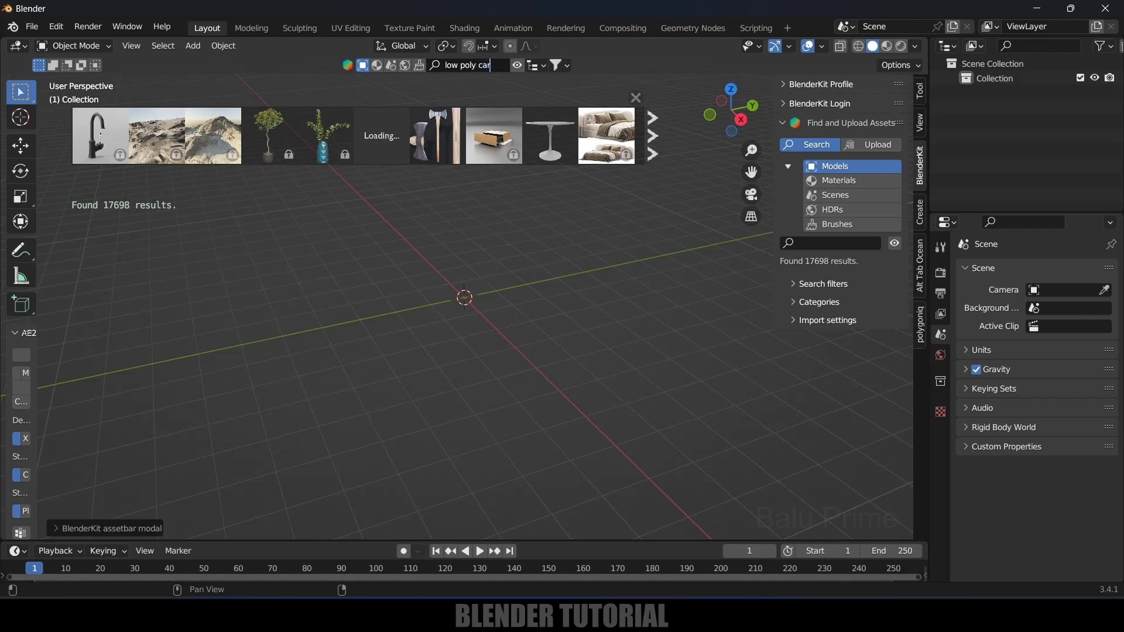
pyautogui.press('Return')
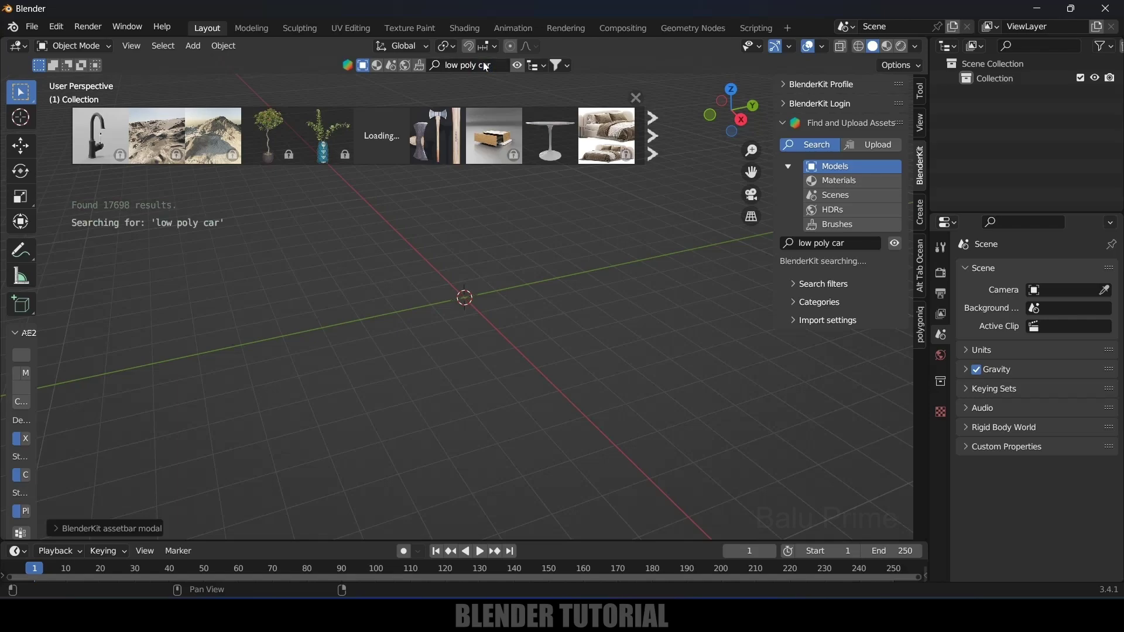
# Step: Place the Pick Up 3D Illustration model near the scene origin and close the asset results
pyautogui.moveTo(107, 138)
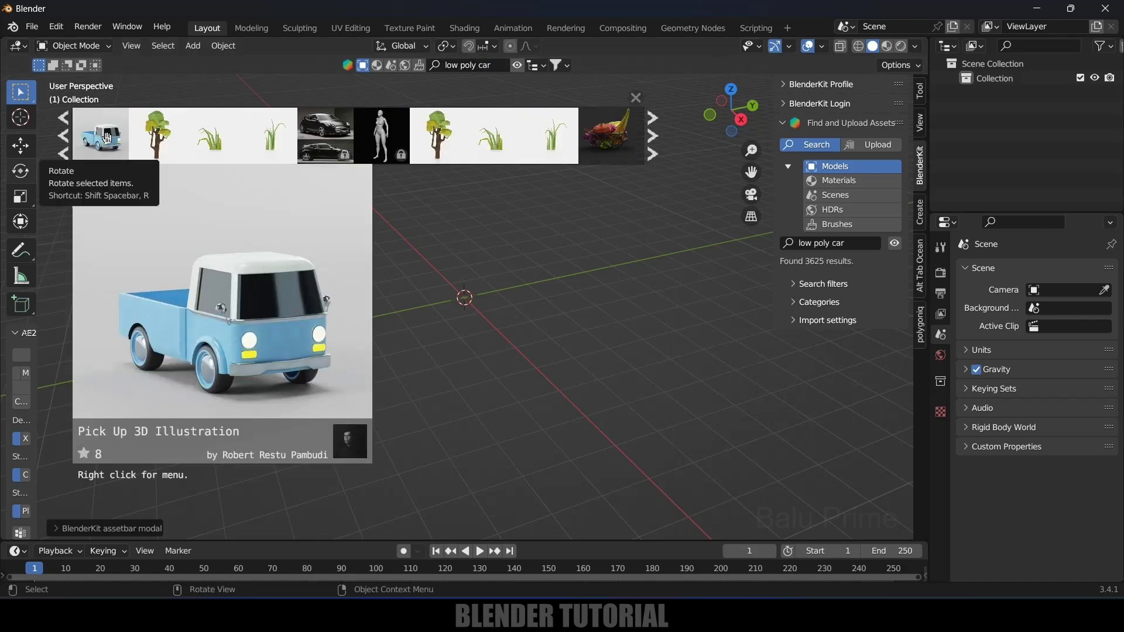
pyautogui.moveTo(107, 137); pyautogui.dragTo(477, 289)
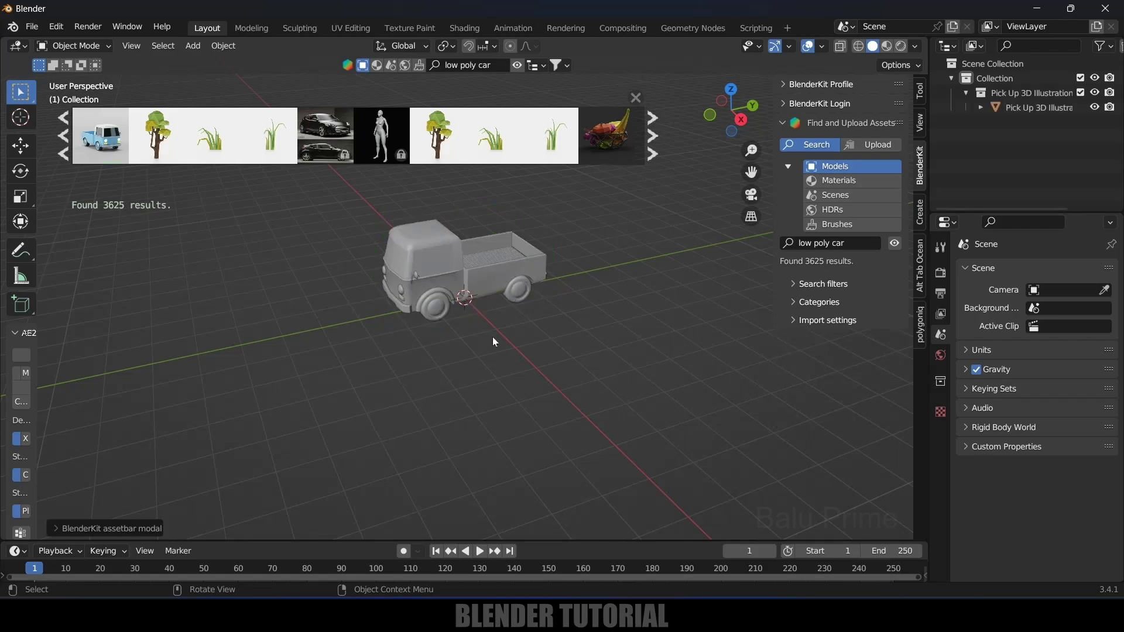
pyautogui.click(637, 97)
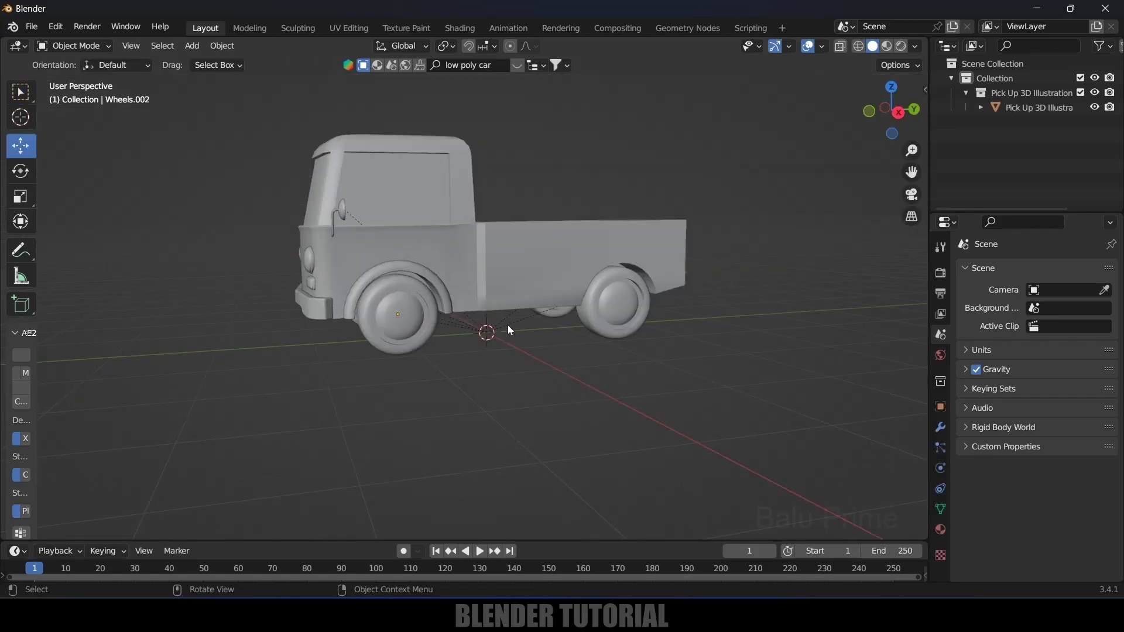
# Step: Try moving the pickup body slightly upward together with its attached parts
pyautogui.click(505, 283)
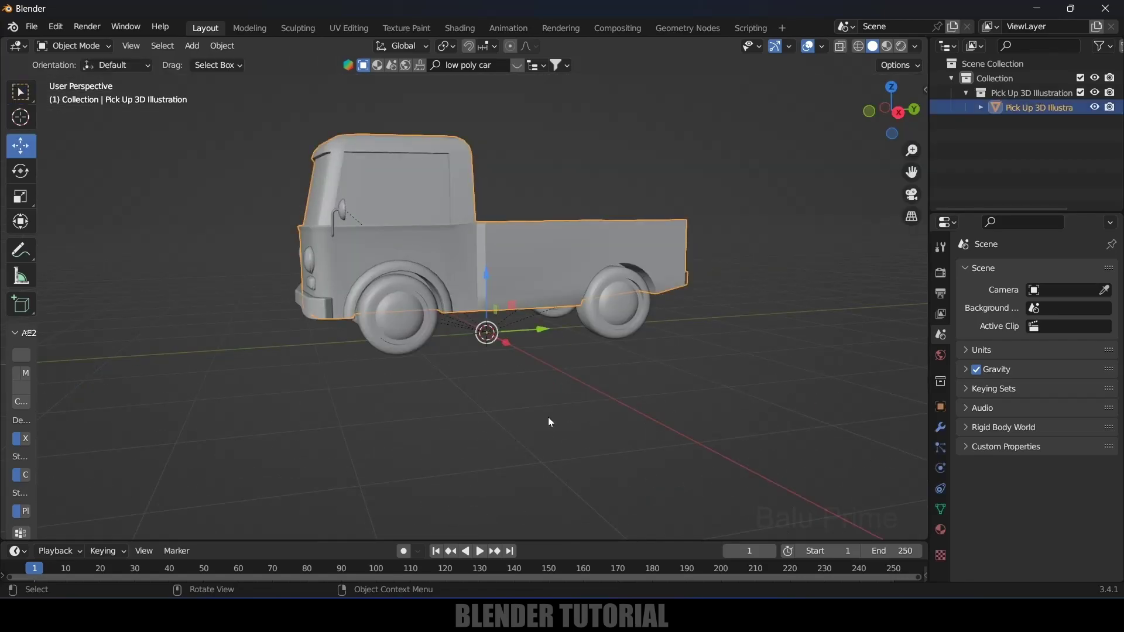
pyautogui.press('g')
pyautogui.click(547, 395)
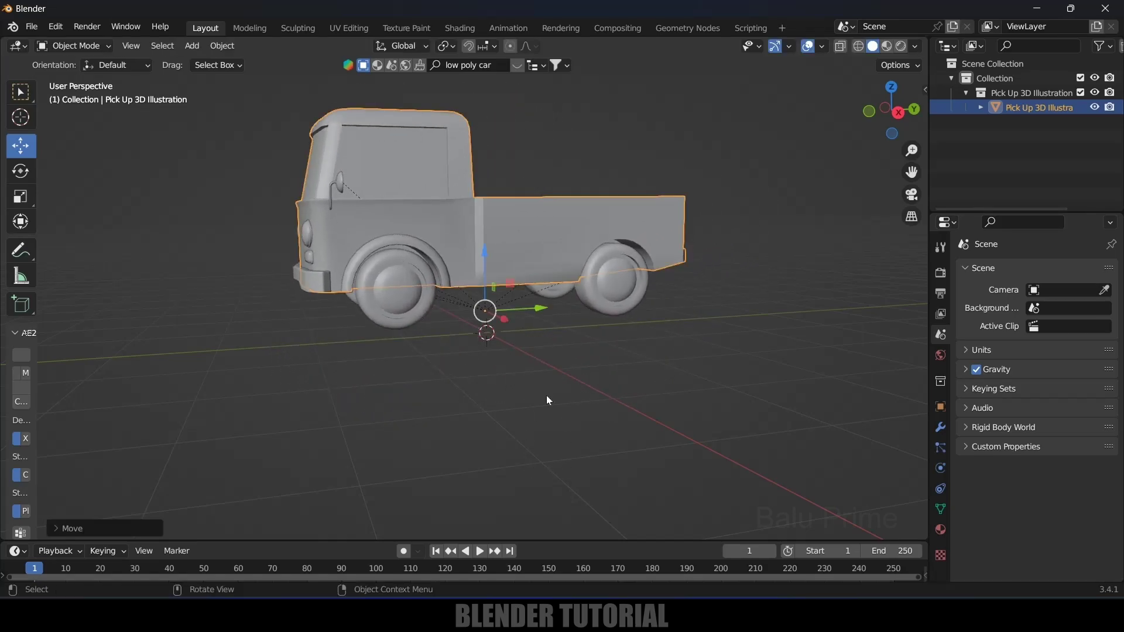
# Step: Apply the Mirror modifier and the Bevel modifier on the pickup body
pyautogui.moveTo(568, 410); pyautogui.dragTo(595, 434, button='middle')
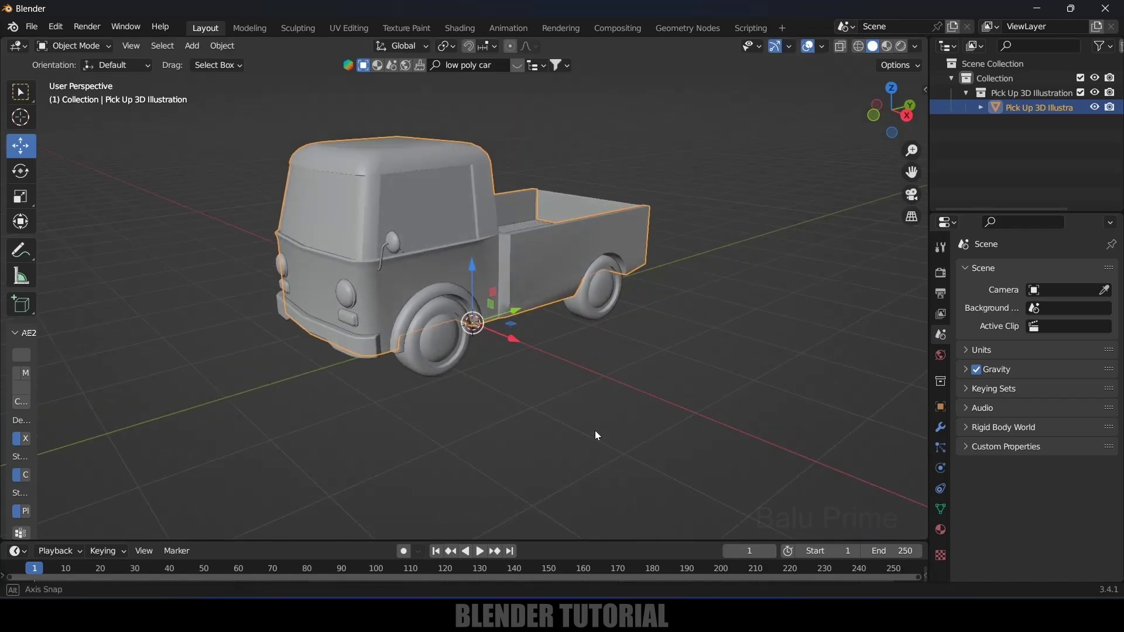
pyautogui.click(743, 276)
pyautogui.click(532, 261)
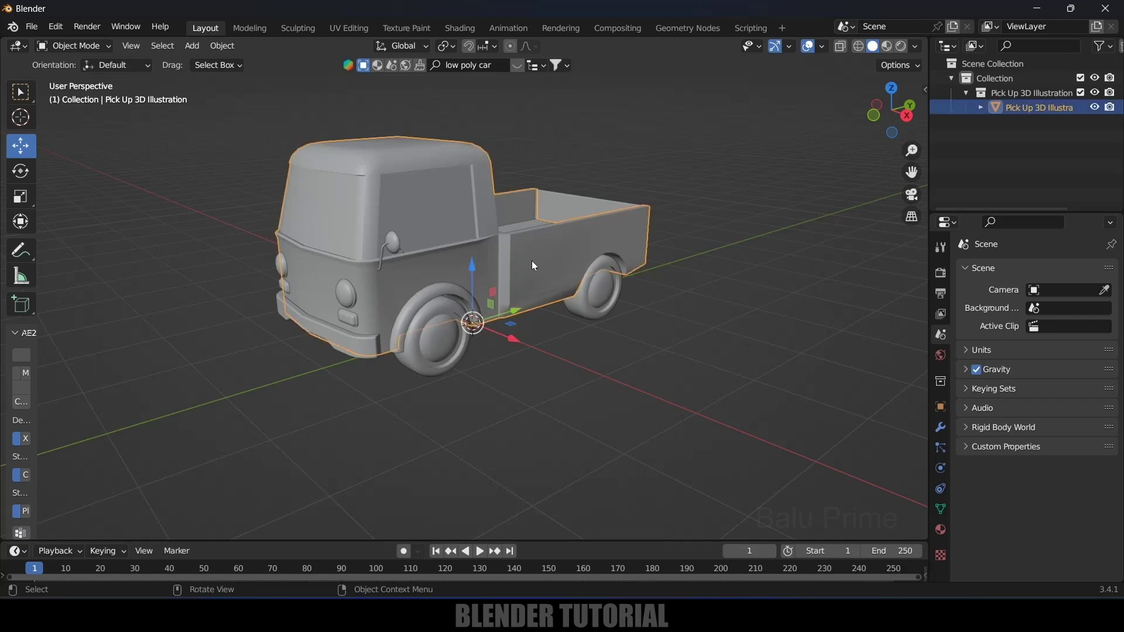
pyautogui.click(941, 427)
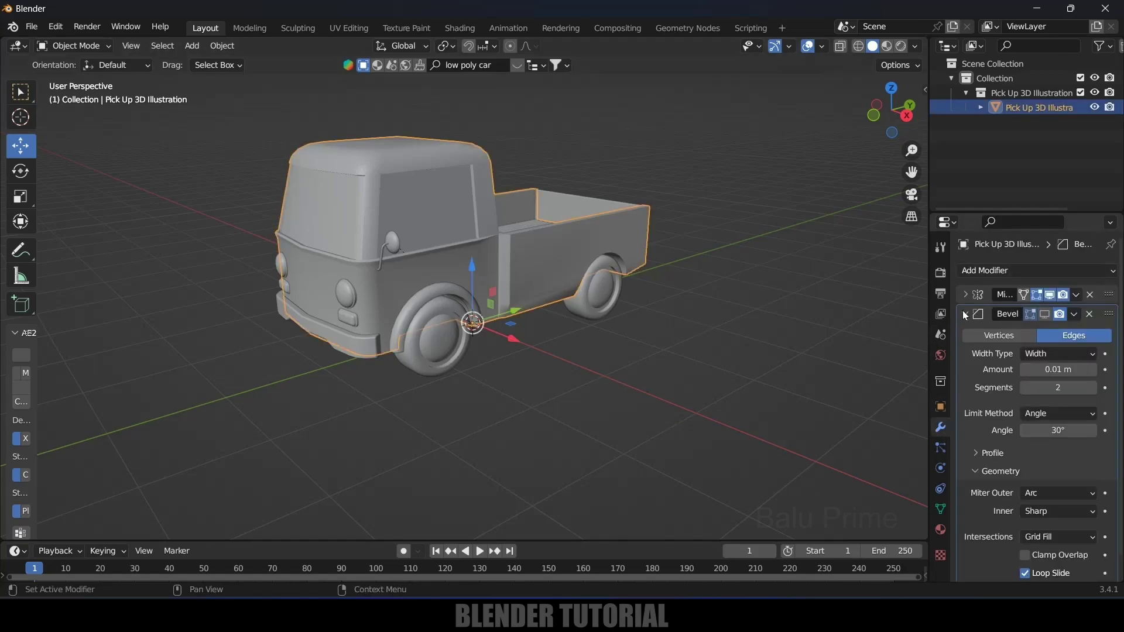
pyautogui.click(1078, 295)
pyautogui.click(1024, 313)
pyautogui.click(1073, 295)
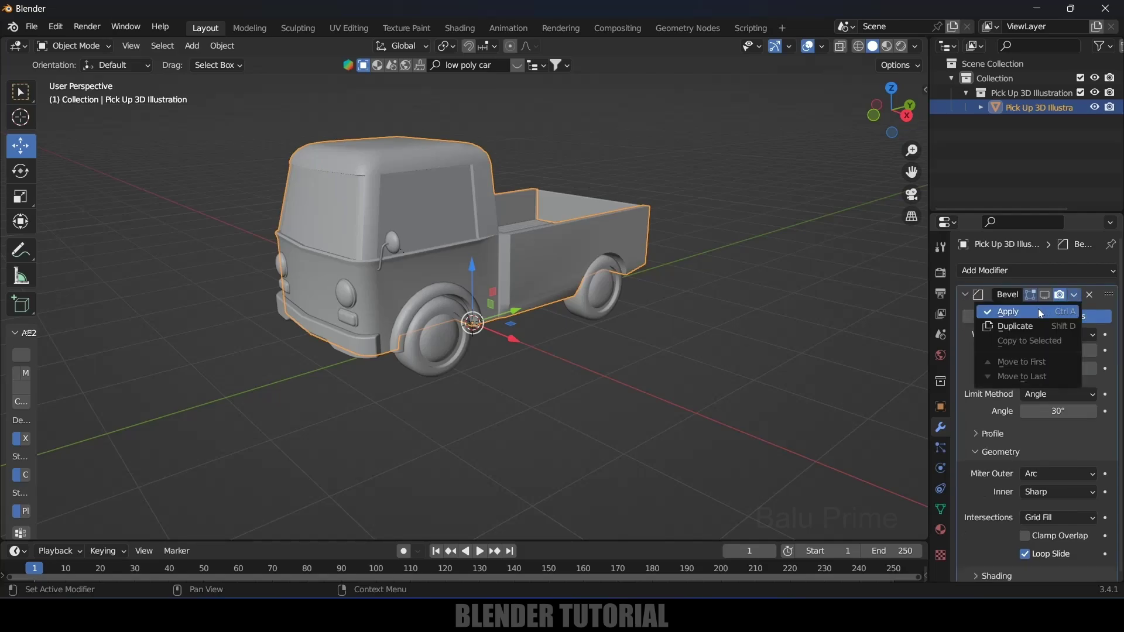
pyautogui.click(1041, 314)
# Step: Apply the Mirror modifier and the Bevel modifier on the pickup's wheels object
pyautogui.click(435, 363)
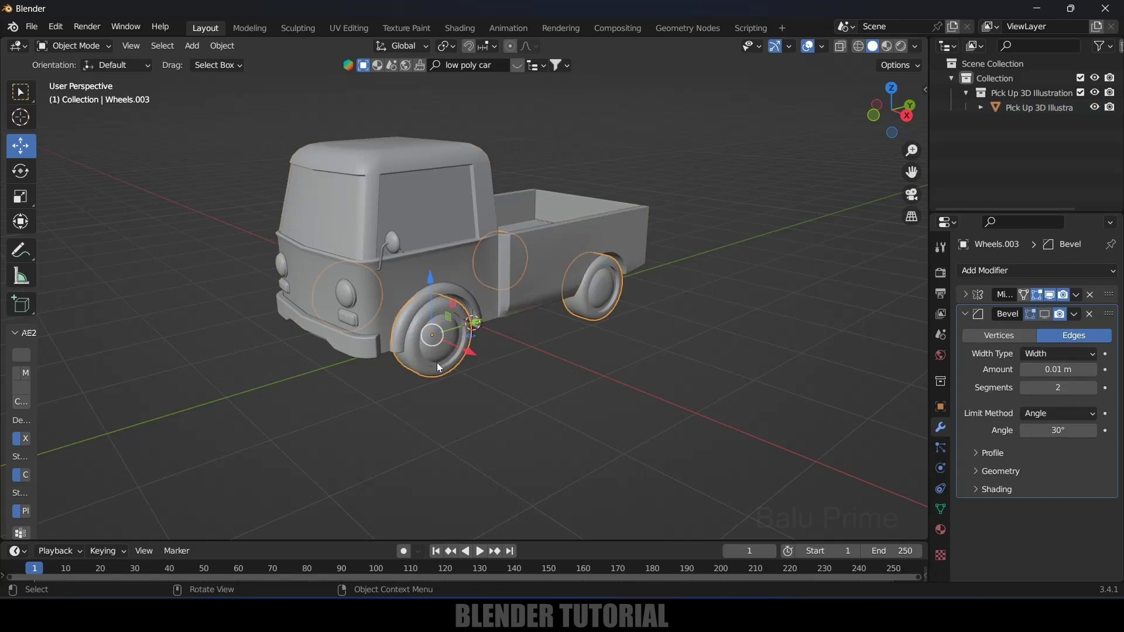
pyautogui.click(1077, 295)
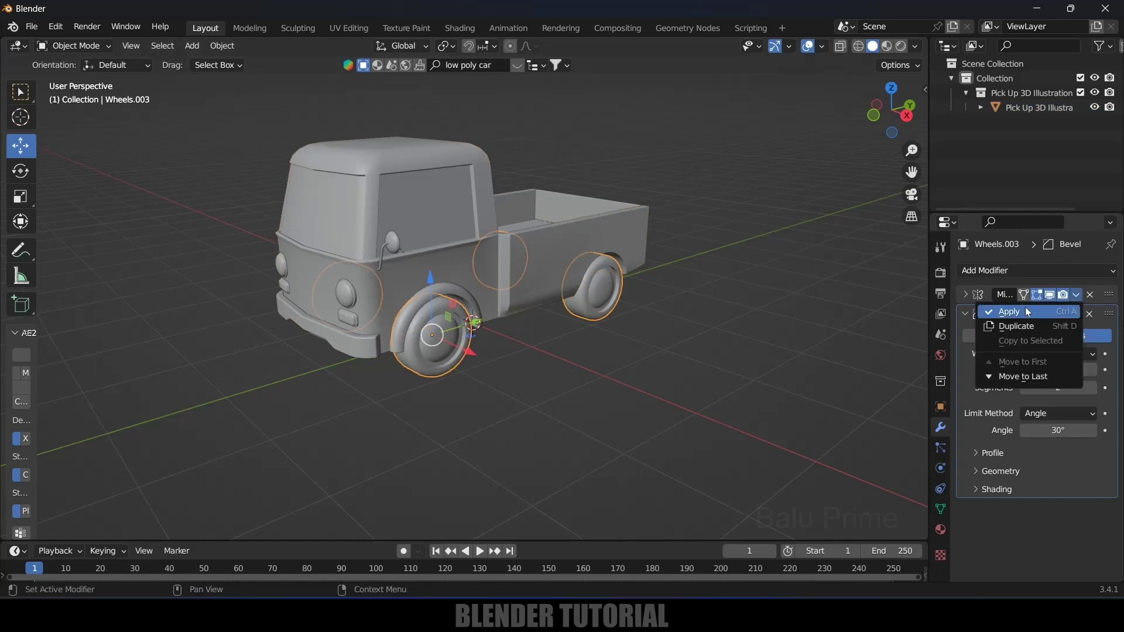
pyautogui.click(1025, 307)
pyautogui.click(1077, 298)
pyautogui.click(1043, 312)
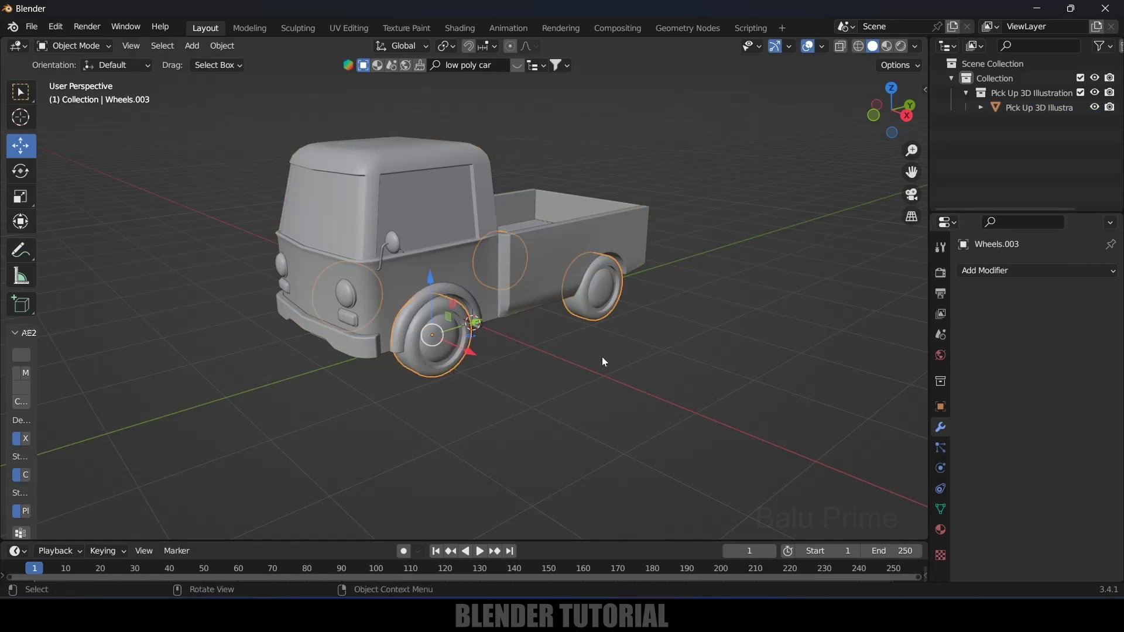
# Step: Try moving the pickup body together with its attached parts
pyautogui.moveTo(602, 357); pyautogui.dragTo(563, 358, button='middle')
pyautogui.click(562, 358)
pyautogui.click(506, 311)
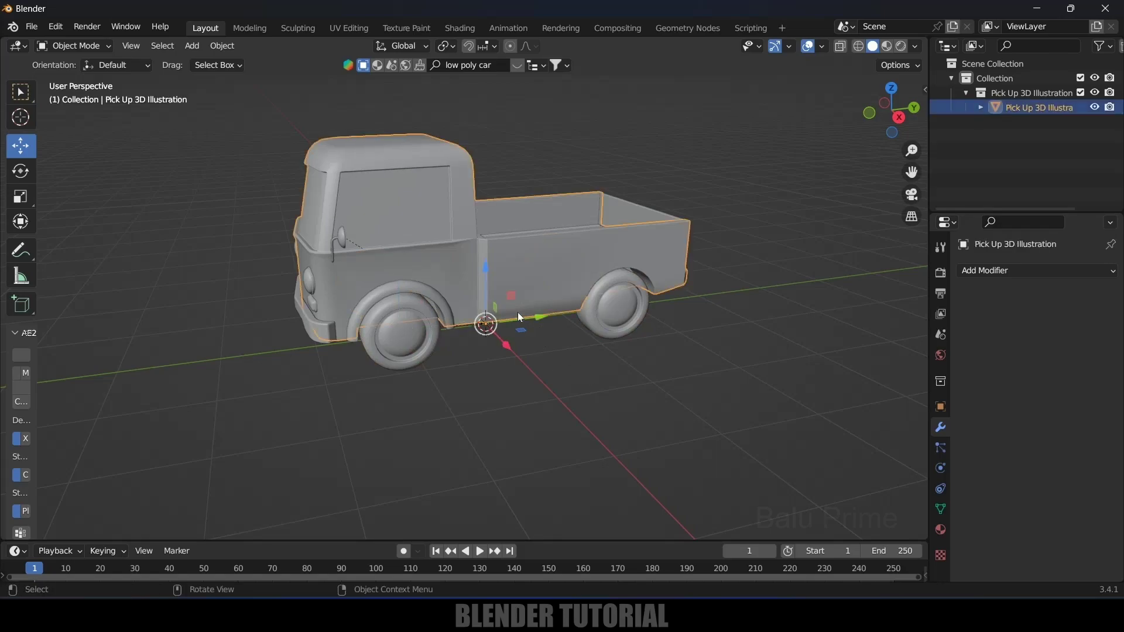
pyautogui.press('g')
pyautogui.click(613, 372)
pyautogui.hotkey('ctrl', 'z')
# Step: Put the combined wheels object into Edit Mode and display the viewport in wireframe
pyautogui.moveTo(603, 417); pyautogui.dragTo(510, 390, button='middle')
pyautogui.click(451, 343)
pyautogui.moveTo(451, 343); pyautogui.dragTo(488, 373, button='middle')
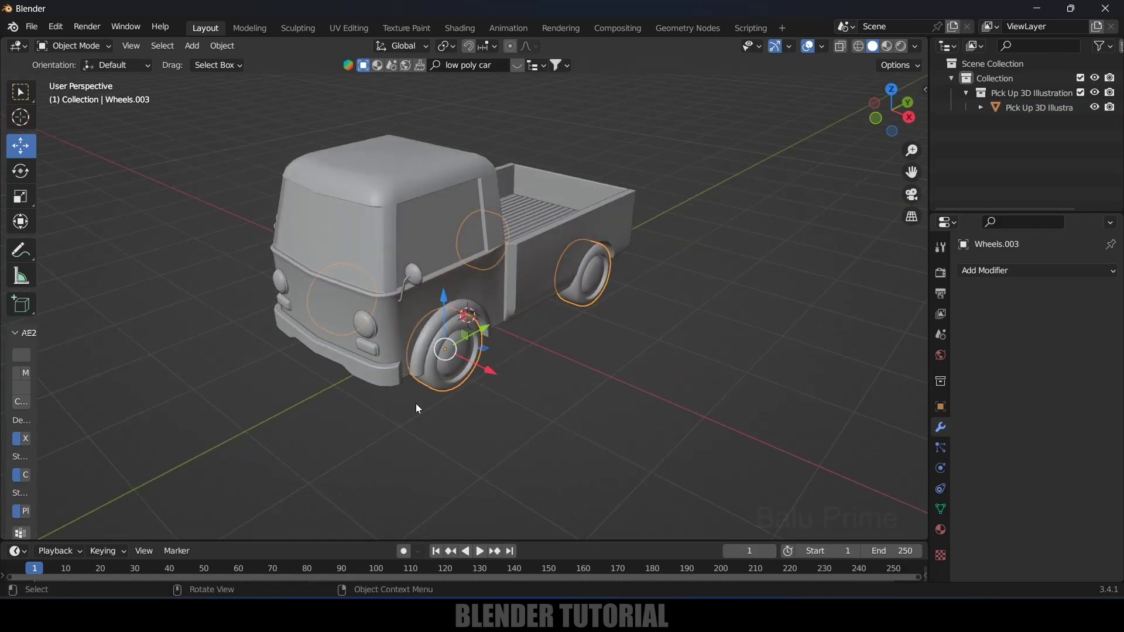
pyautogui.moveTo(570, 377); pyautogui.dragTo(609, 249, button='middle')
pyautogui.moveTo(526, 346); pyautogui.dragTo(526, 404, button='middle')
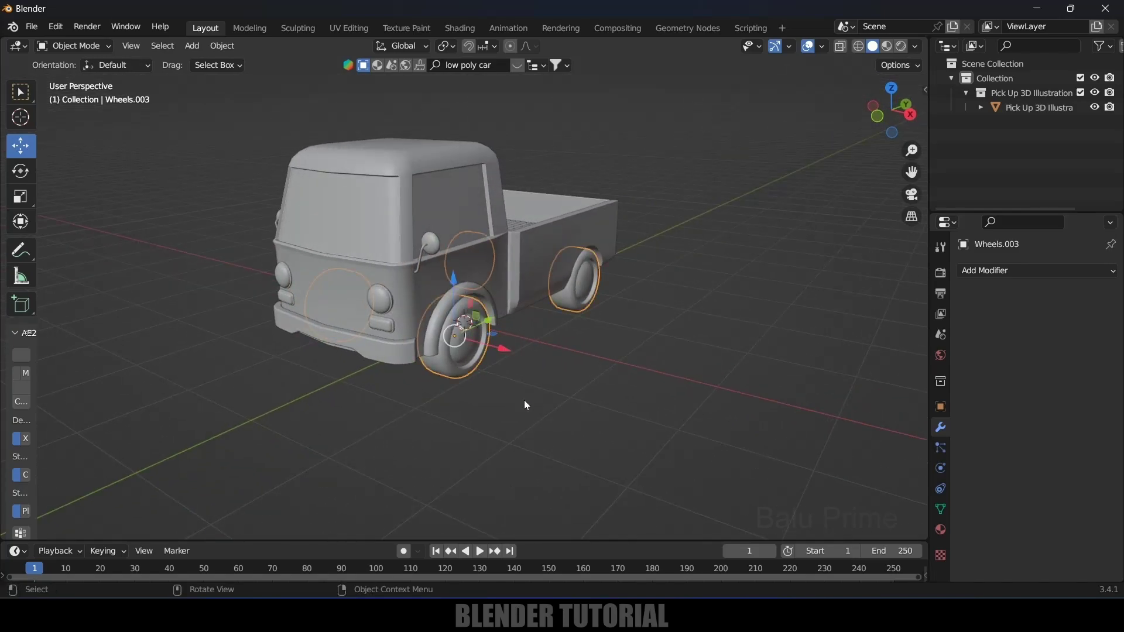
pyautogui.press('Tab')
pyautogui.moveTo(512, 395); pyautogui.dragTo(634, 376, button='middle')
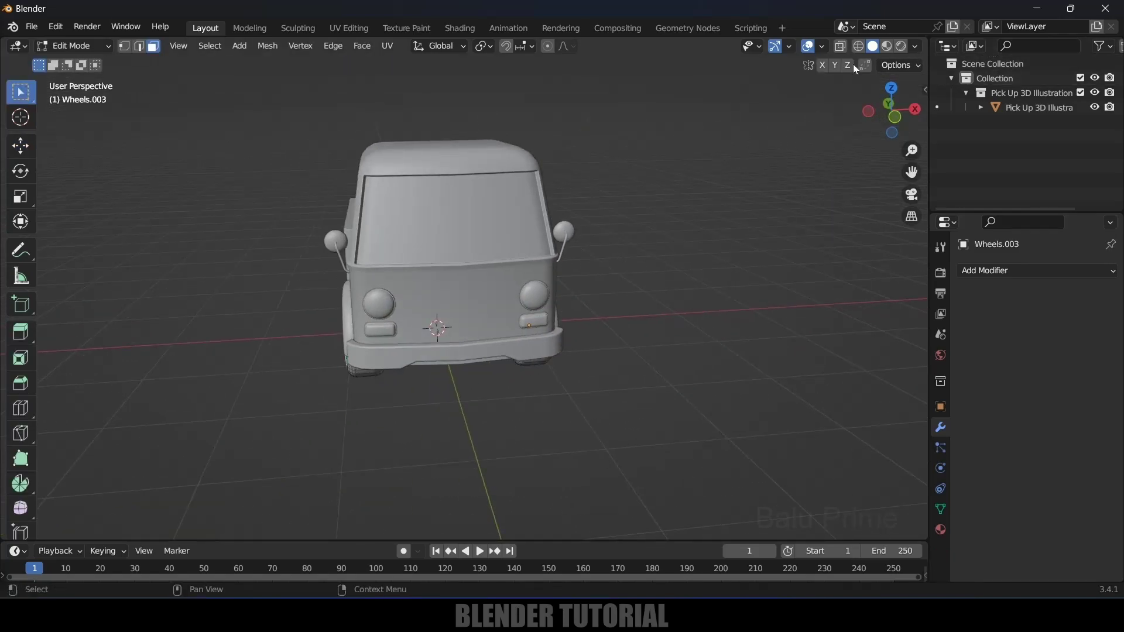
pyautogui.click(859, 47)
pyautogui.moveTo(480, 304); pyautogui.dragTo(316, 258, button='middle')
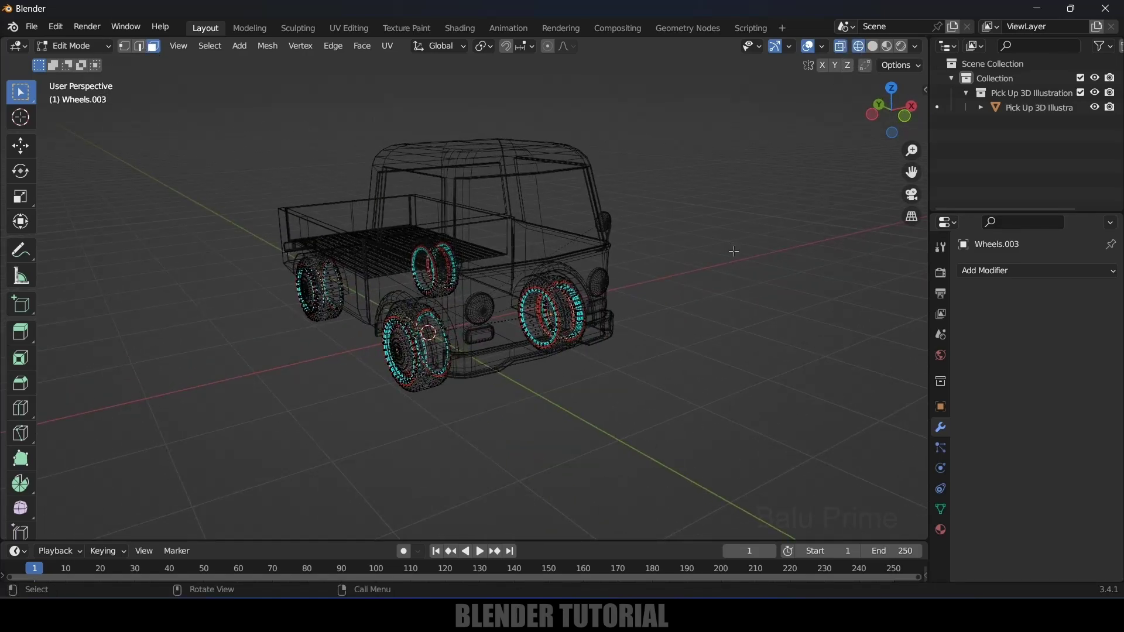
# Step: Separate the front wheel on the positive X side from the wheels mesh by selection and return to Object Mode
pyautogui.moveTo(571, 286); pyautogui.dragTo(560, 287, button='middle')
pyautogui.moveTo(501, 247); pyautogui.dragTo(673, 428)
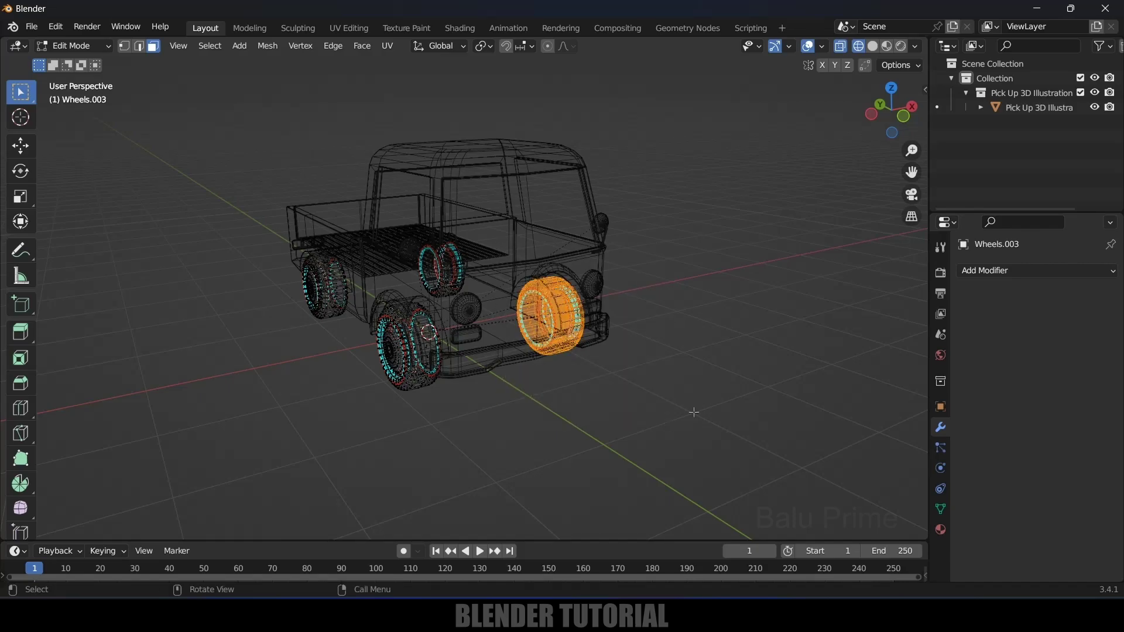
pyautogui.moveTo(756, 373); pyautogui.dragTo(697, 373, button='middle')
pyautogui.moveTo(642, 396); pyautogui.dragTo(690, 342, button='middle')
pyautogui.press('p')
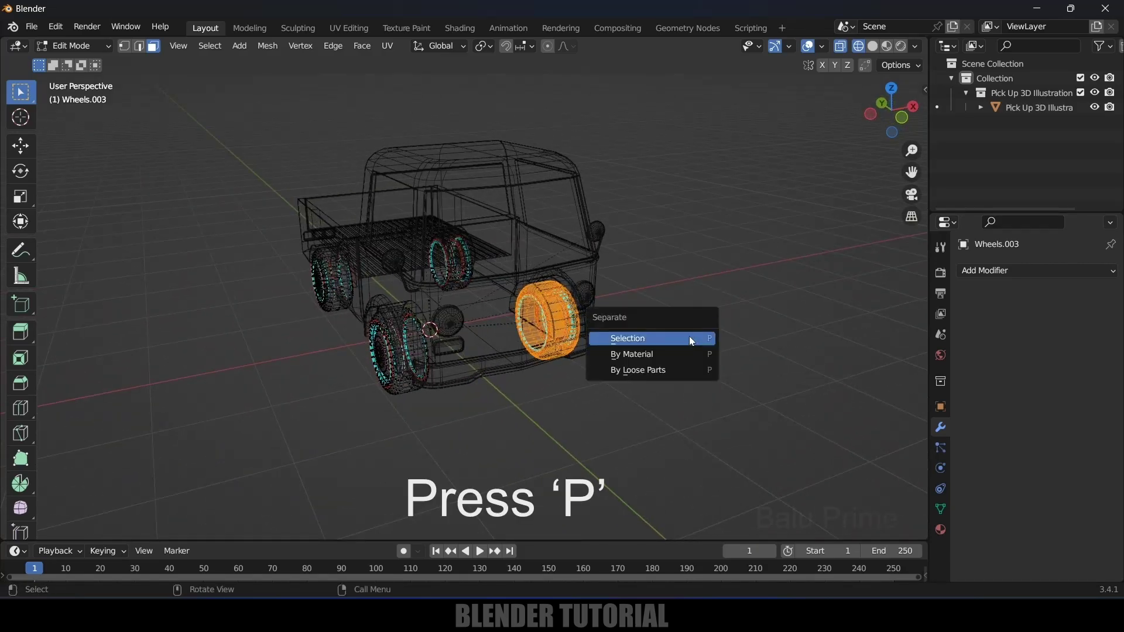
pyautogui.click(633, 341)
pyautogui.press('Tab')
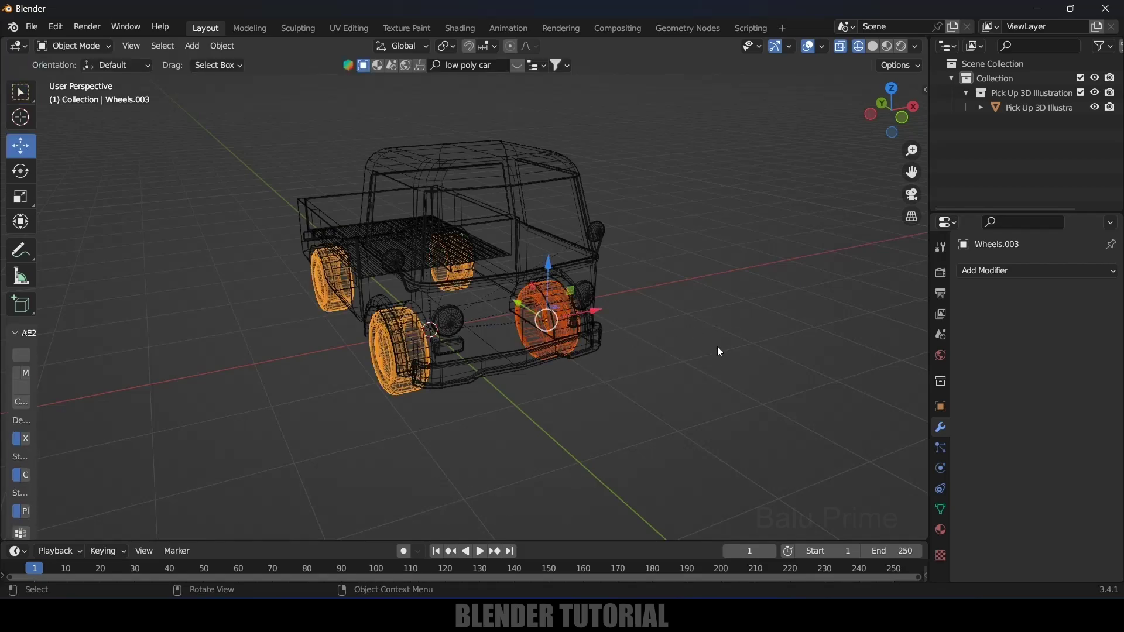
# Step: Try moving the separated front wheel away from the pickup on its own
pyautogui.moveTo(718, 347); pyautogui.dragTo(525, 403, button='middle')
pyautogui.click(525, 403)
pyautogui.click(506, 378)
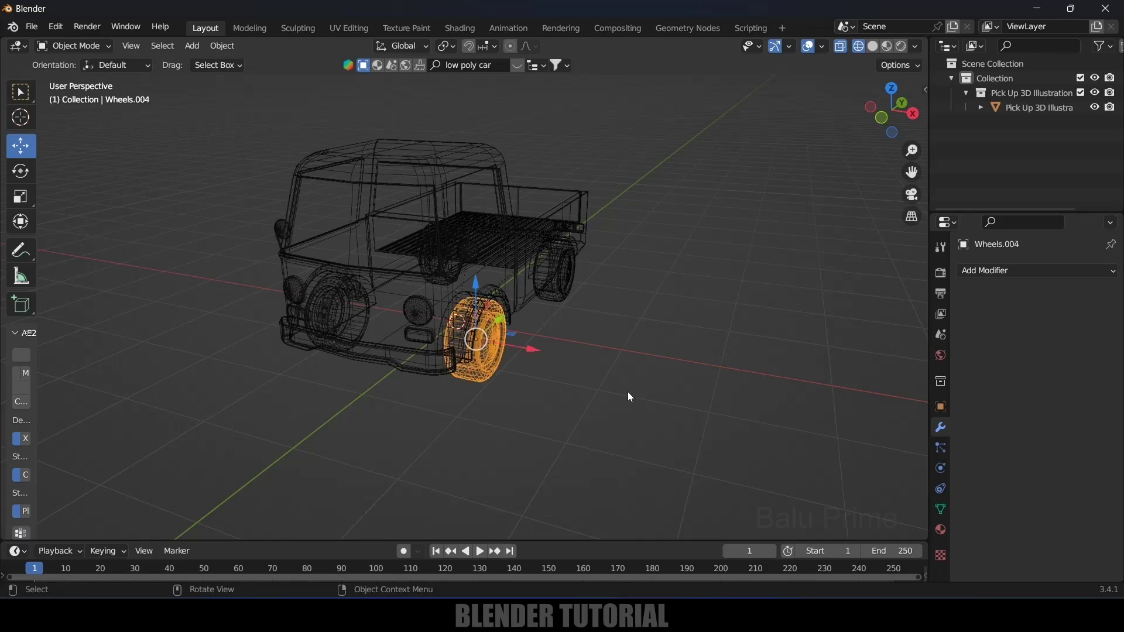
pyautogui.press('g')
pyautogui.click(737, 366)
pyautogui.hotkey('ctrl', 'z')
pyautogui.moveTo(651, 329); pyautogui.dragTo(736, 423, button='middle')
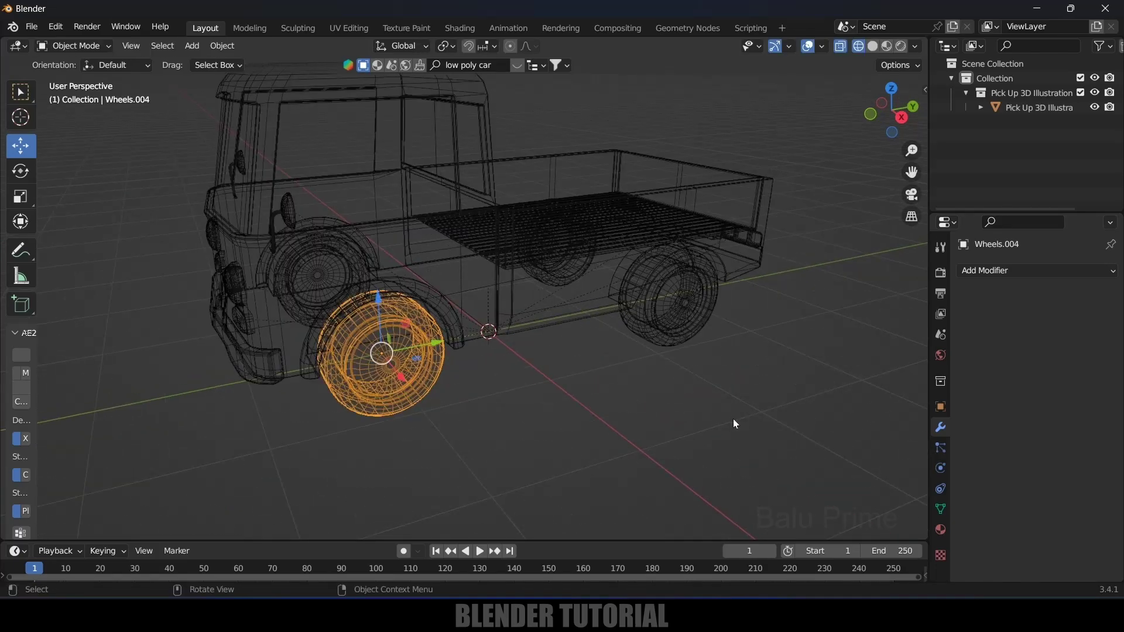
# Step: Separate the rear wheel on the positive X side from the remaining wheels mesh by selection and return to Object Mode
pyautogui.click(688, 293)
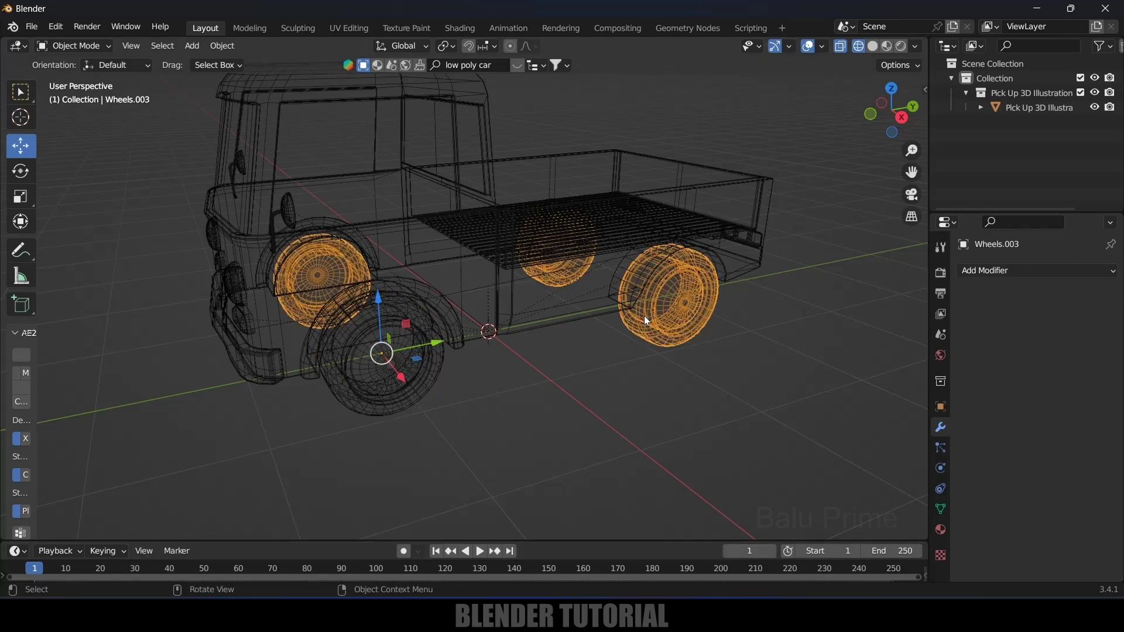
pyautogui.press('Tab')
pyautogui.moveTo(610, 219); pyautogui.dragTo(777, 413)
pyautogui.press('p')
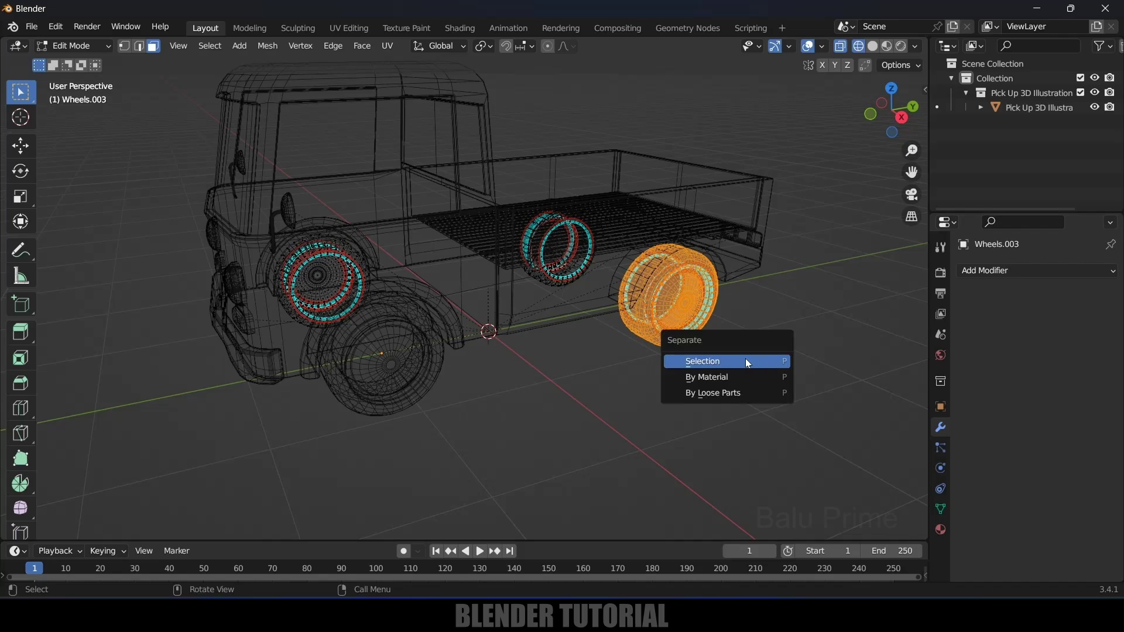
pyautogui.click(746, 361)
pyautogui.press('Tab')
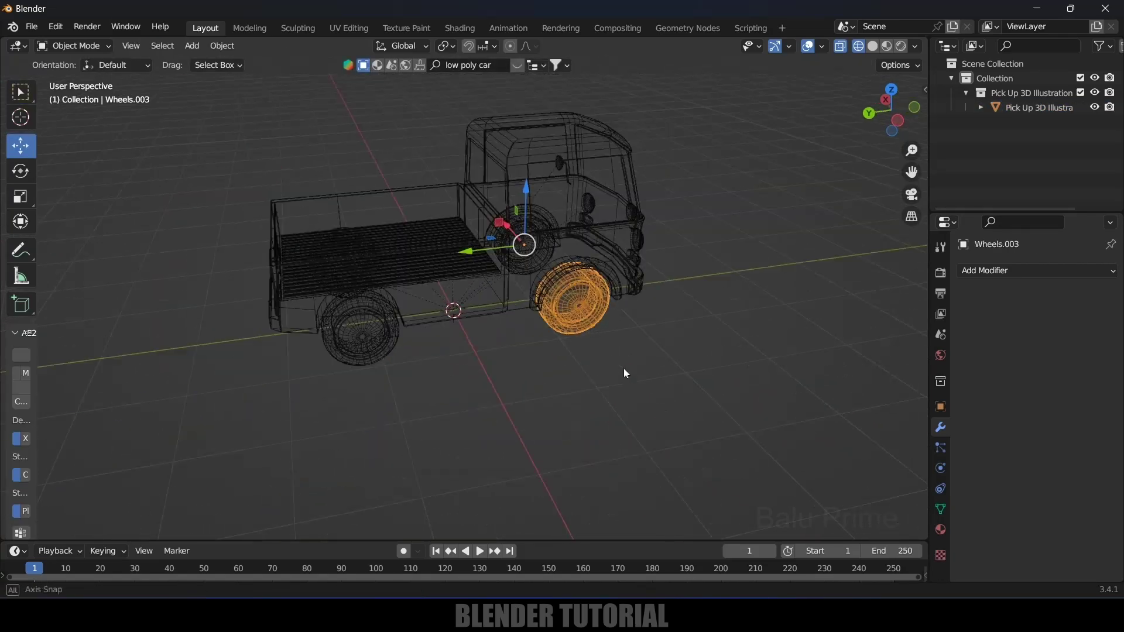
# Step: Return the viewport to solid shading and select the front wheel on the positive X side
pyautogui.moveTo(625, 373); pyautogui.dragTo(351, 340, button='middle')
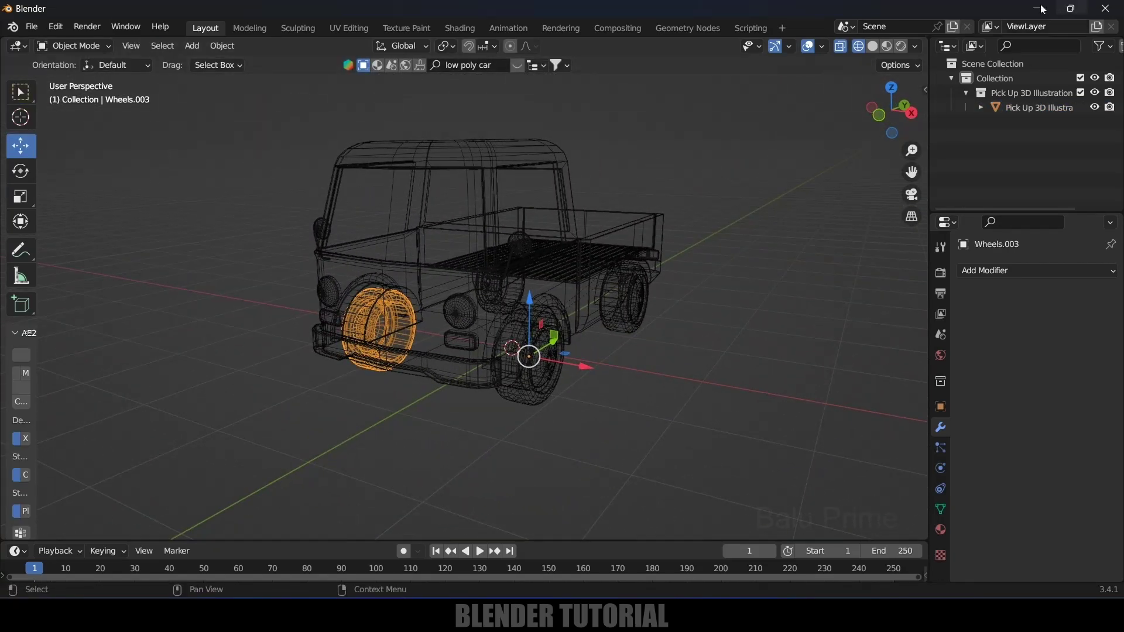
pyautogui.click(873, 47)
pyautogui.moveTo(655, 206)
pyautogui.mouseDown(button='middle')
pyautogui.moveTo(591, 377)
pyautogui.moveTo(667, 440)
pyautogui.mouseUp(button='middle')
pyautogui.scroll(2, 603, 392)
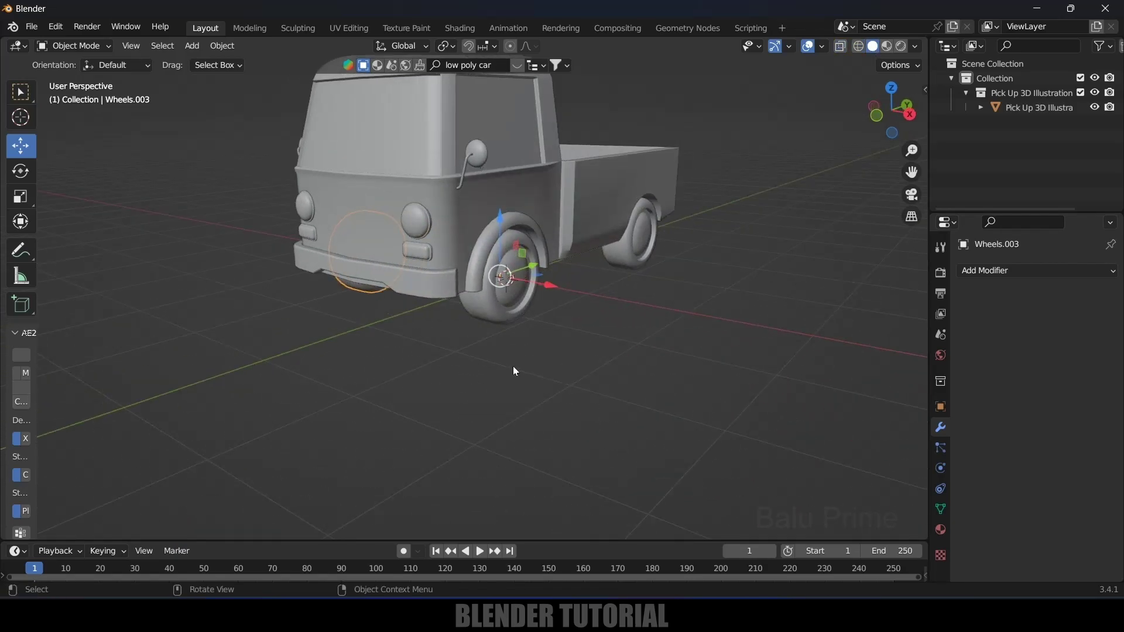
pyautogui.click(473, 297)
pyautogui.moveTo(473, 298); pyautogui.dragTo(452, 406, button='middle')
pyautogui.moveTo(378, 308); pyautogui.dragTo(442, 400, button='middle')
pyautogui.moveTo(398, 331); pyautogui.dragTo(684, 374, button='middle')
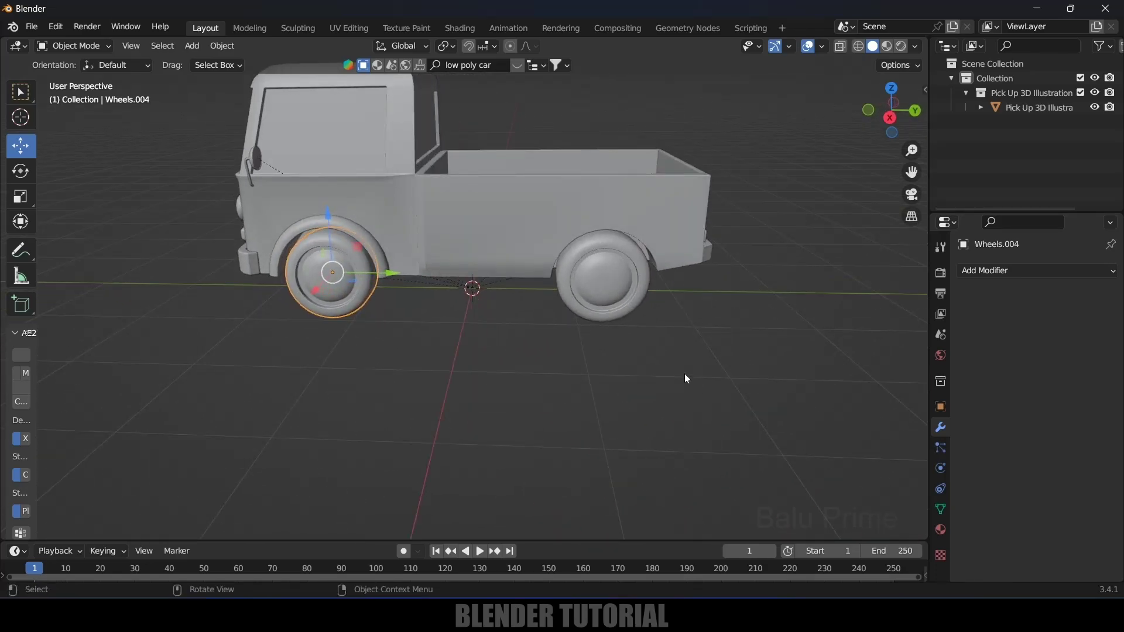
# Step: Set the origin of the rear wheel on the positive X side to its geometry
pyautogui.click(618, 304)
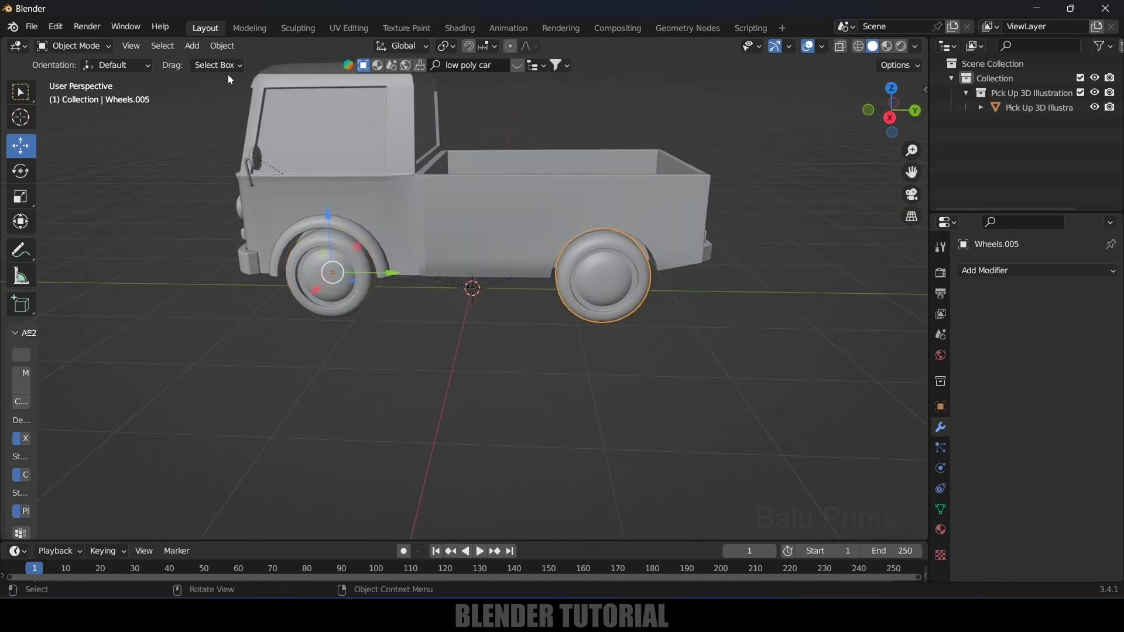
pyautogui.click(216, 47)
pyautogui.moveTo(243, 76)
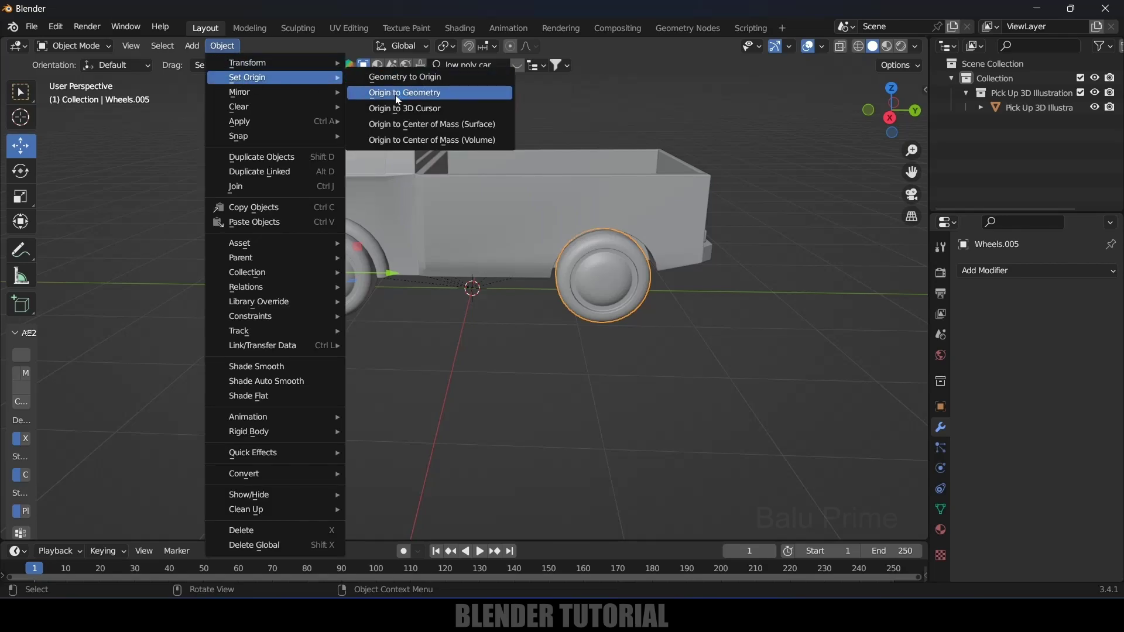
pyautogui.click(398, 94)
# Step: Set the origin of the rear wheel on the negative X side to its geometry
pyautogui.moveTo(580, 318); pyautogui.dragTo(367, 280, button='middle')
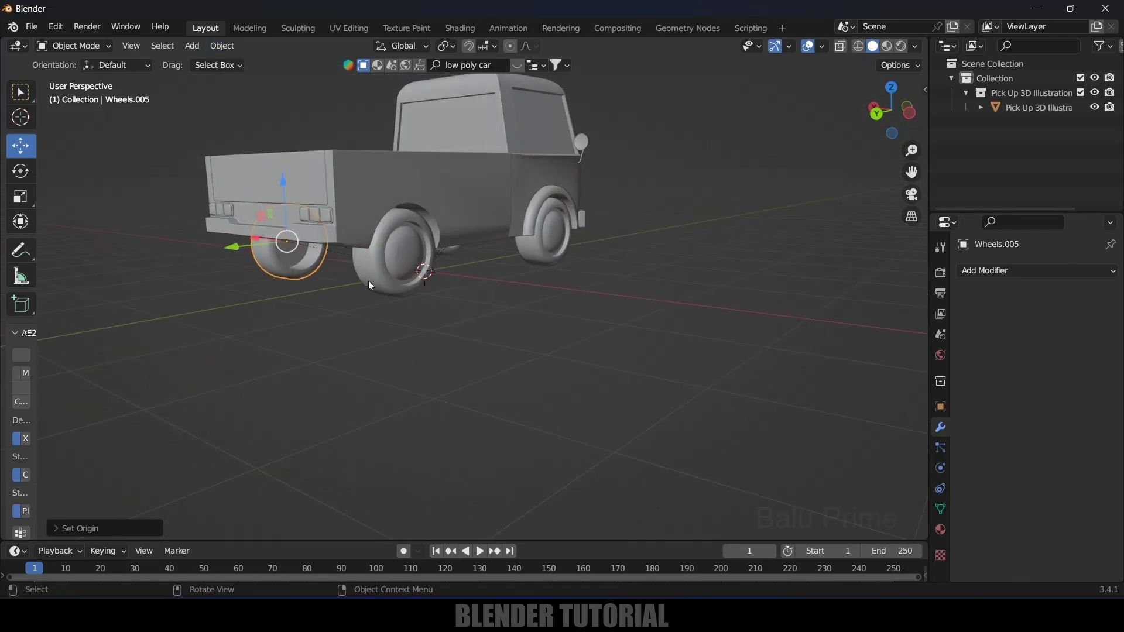
pyautogui.click(370, 284)
pyautogui.click(221, 46)
pyautogui.moveTo(236, 78)
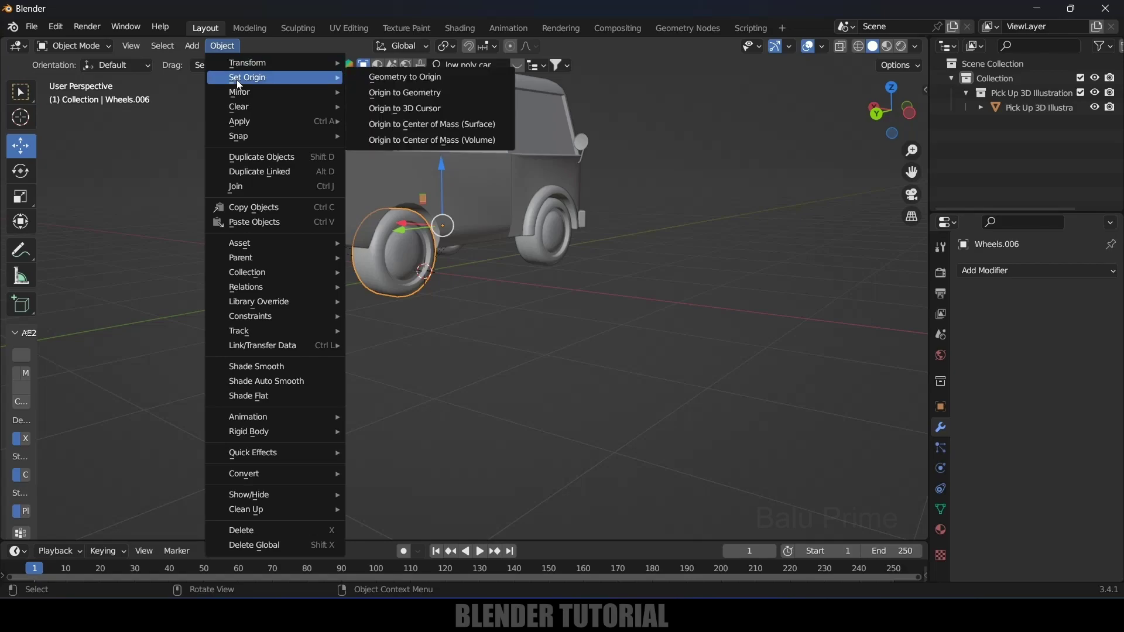
pyautogui.click(404, 95)
# Step: Set the origin of the front wheel on the negative X side to its geometry
pyautogui.moveTo(617, 343); pyautogui.dragTo(544, 265, button='middle')
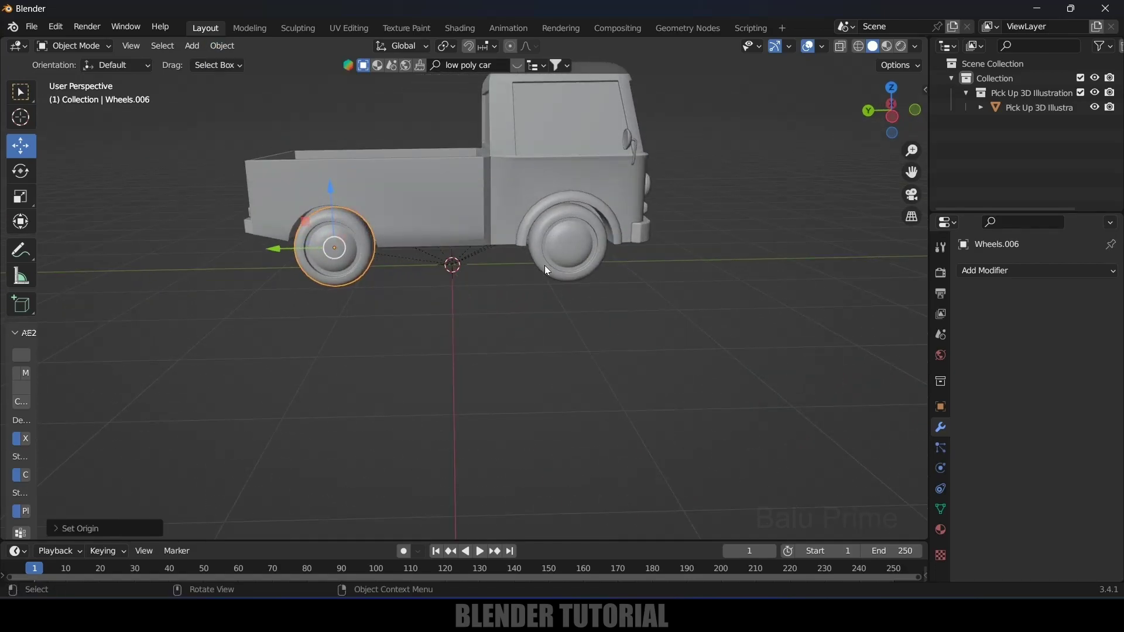
pyautogui.click(544, 265)
pyautogui.click(221, 46)
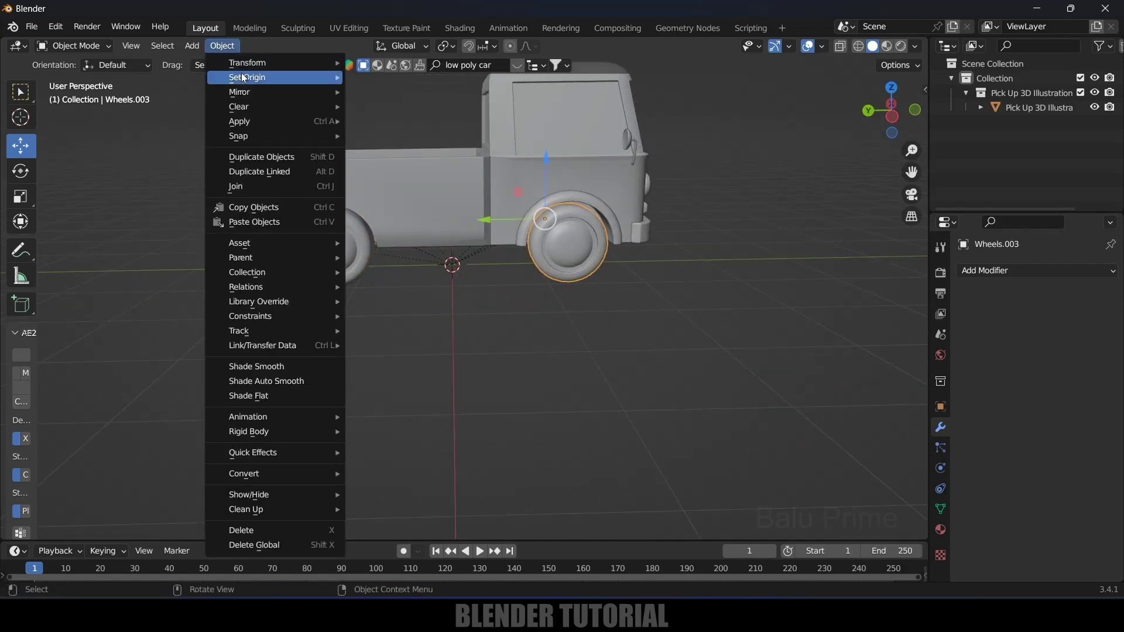
pyautogui.moveTo(269, 77)
pyautogui.click(381, 95)
# Step: Check the origins of the front wheel on the positive X side and of the pickup body
pyautogui.moveTo(723, 279); pyautogui.dragTo(354, 295, button='middle')
pyautogui.click(307, 309)
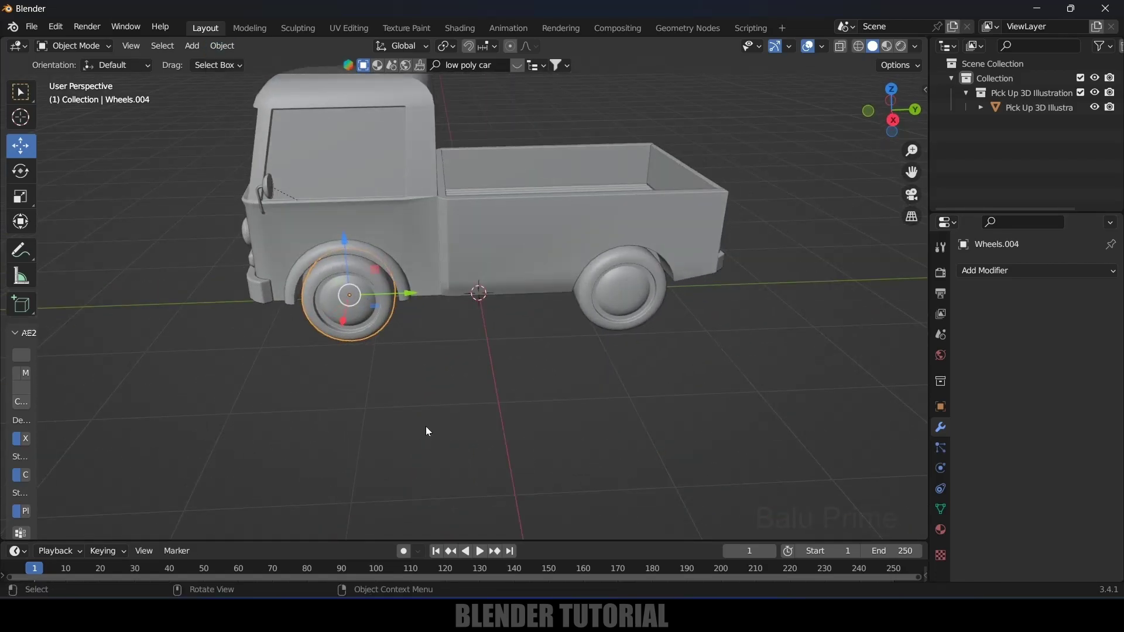
pyautogui.scroll(4, 445, 427)
pyautogui.moveTo(462, 429)
pyautogui.mouseDown(button='middle')
pyautogui.moveTo(496, 419)
pyautogui.moveTo(476, 415)
pyautogui.mouseUp(button='middle')
pyautogui.scroll(-4, 527, 380)
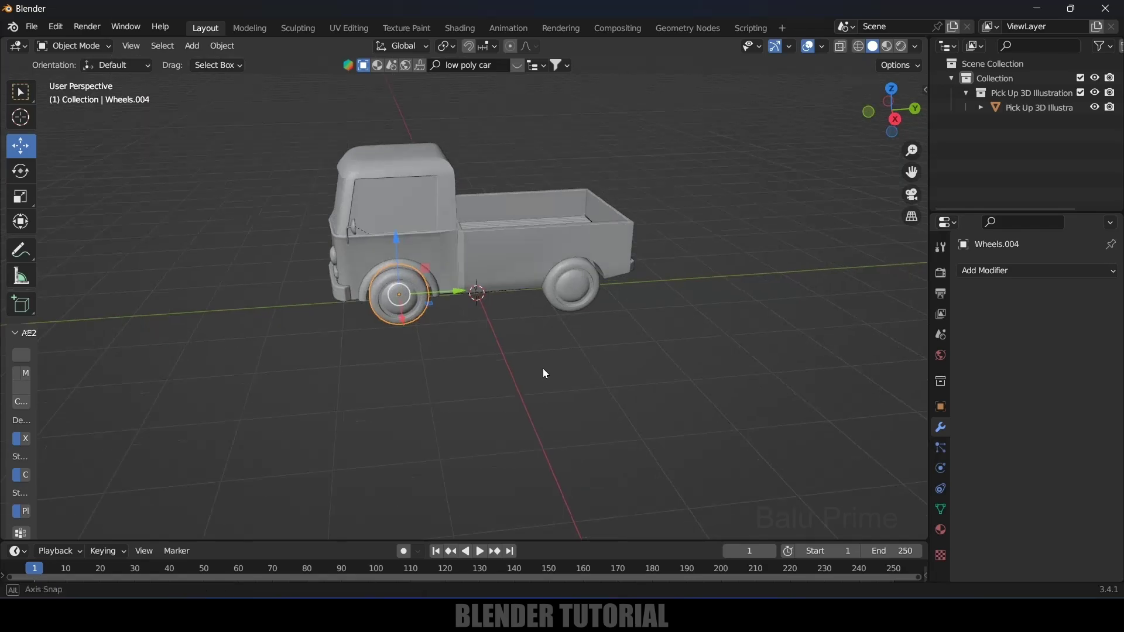
pyautogui.click(518, 233)
pyautogui.click(385, 305)
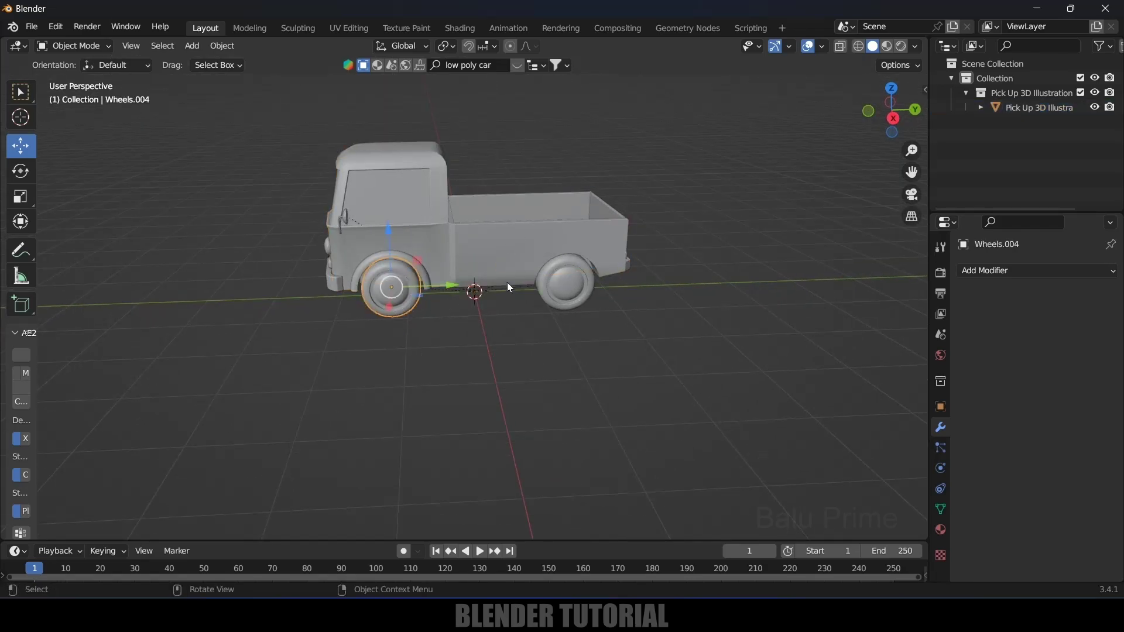
pyautogui.click(508, 246)
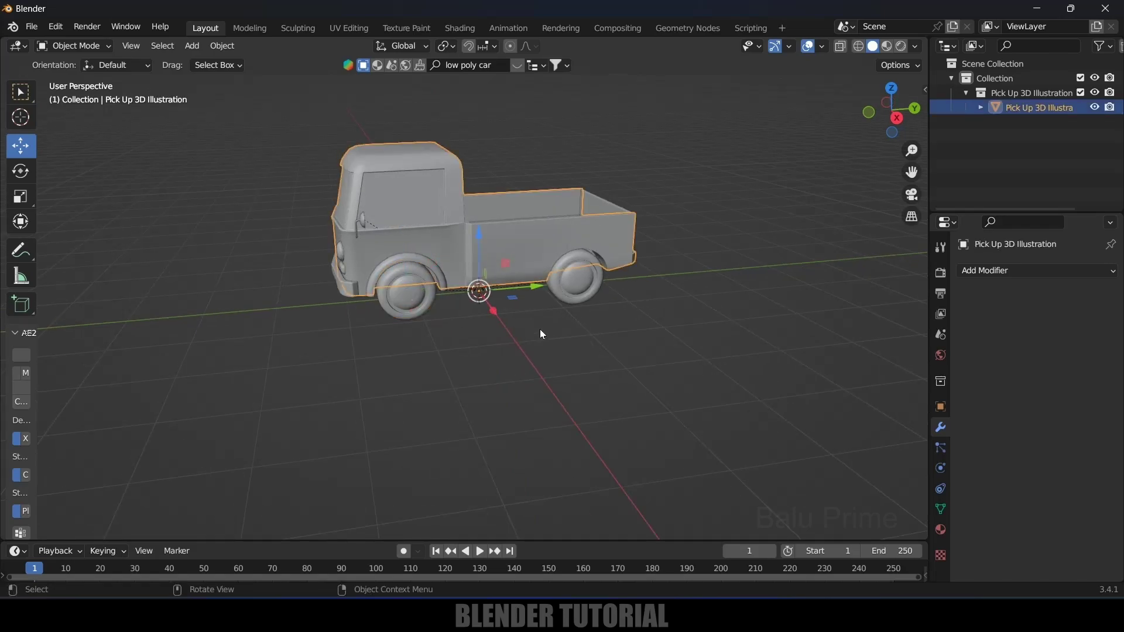
# Step: Add a Plain Axes empty at the scene origin and scale it up to about 2.48
pyautogui.click(192, 47)
pyautogui.moveTo(221, 209)
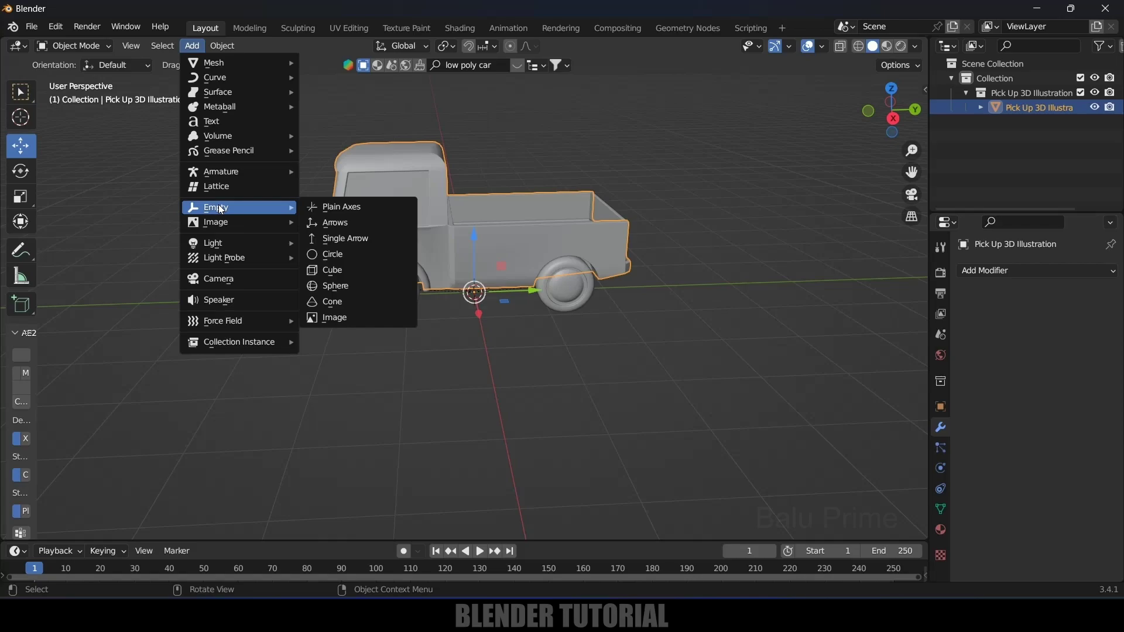
pyautogui.click(346, 208)
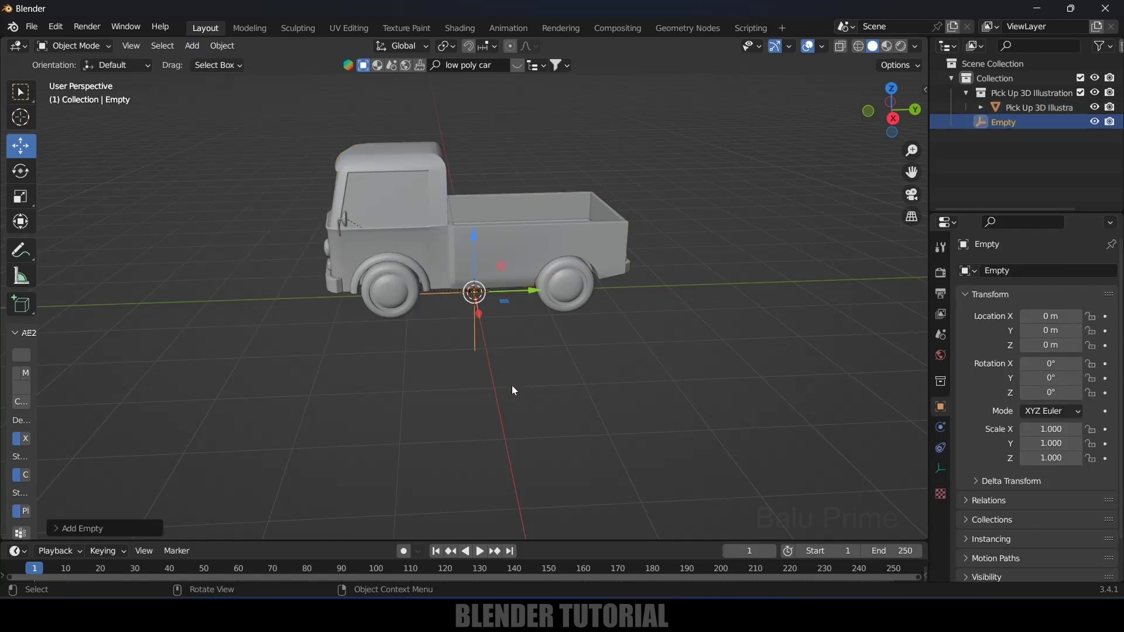
pyautogui.press('s')
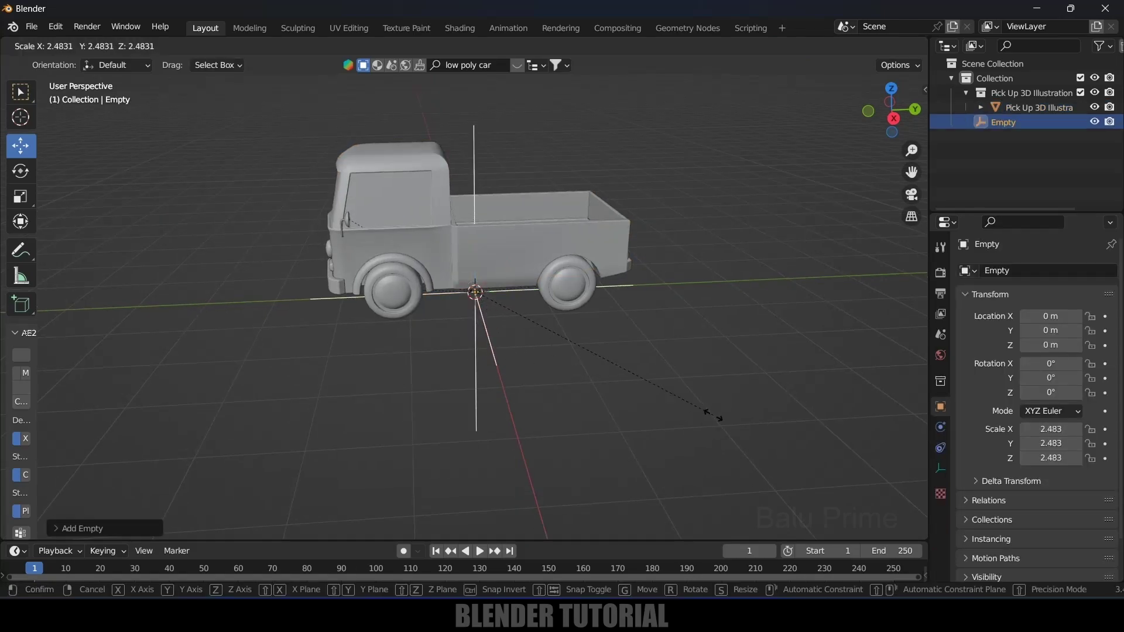
pyautogui.click(671, 424)
pyautogui.moveTo(670, 423)
pyautogui.mouseDown(button='middle')
pyautogui.moveTo(631, 412)
pyautogui.moveTo(662, 413)
pyautogui.mouseUp(button='middle')
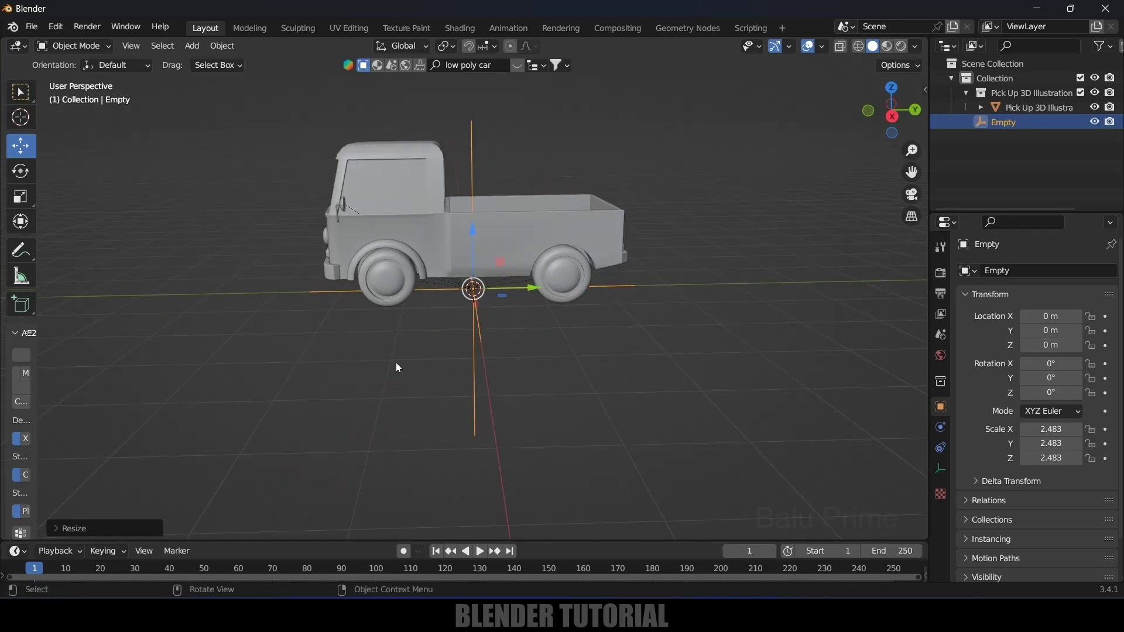
# Step: Parent all truck parts to the large empty at the scene origin with Object (Keep Transform), and test it with a cancelled move
pyautogui.press('a')
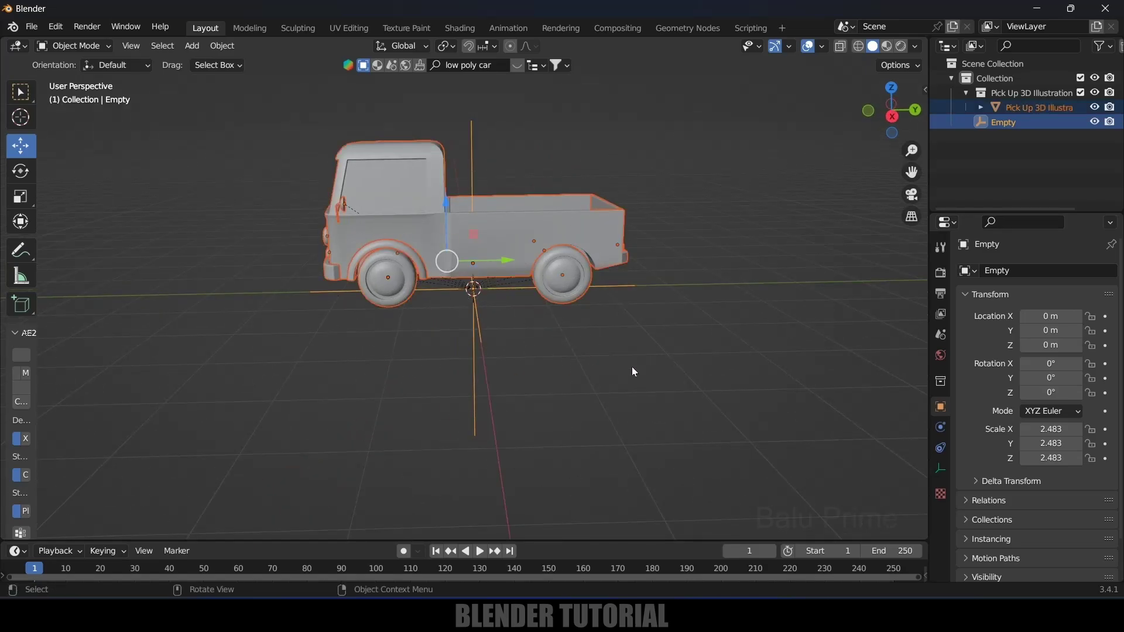
pyautogui.hotkey('ctrl', 'p')
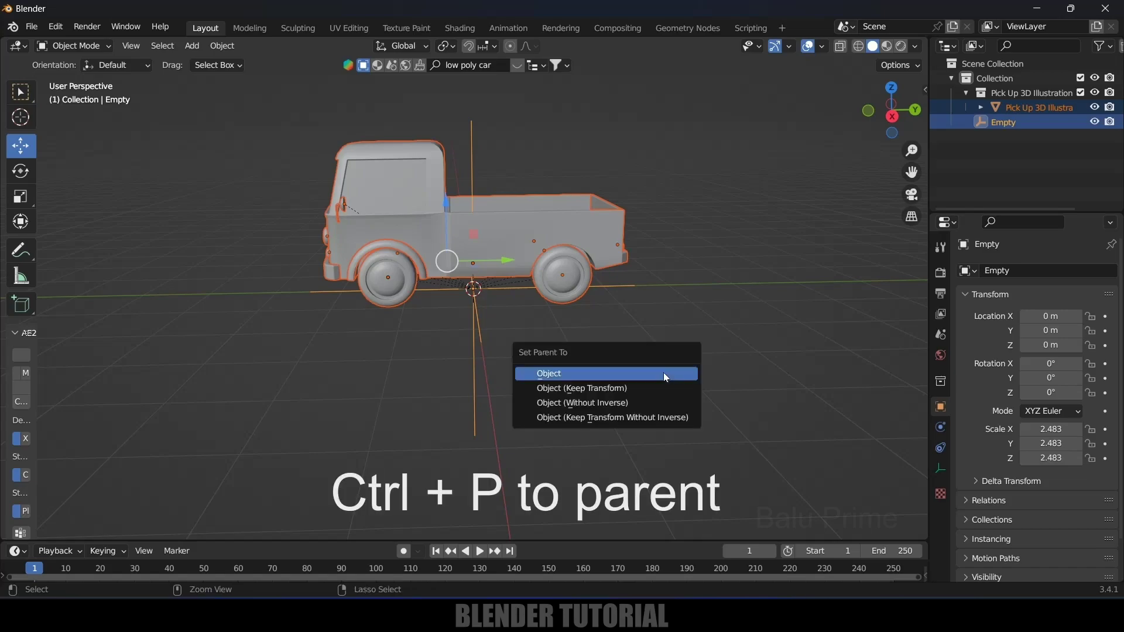
pyautogui.click(573, 389)
pyautogui.click(566, 389)
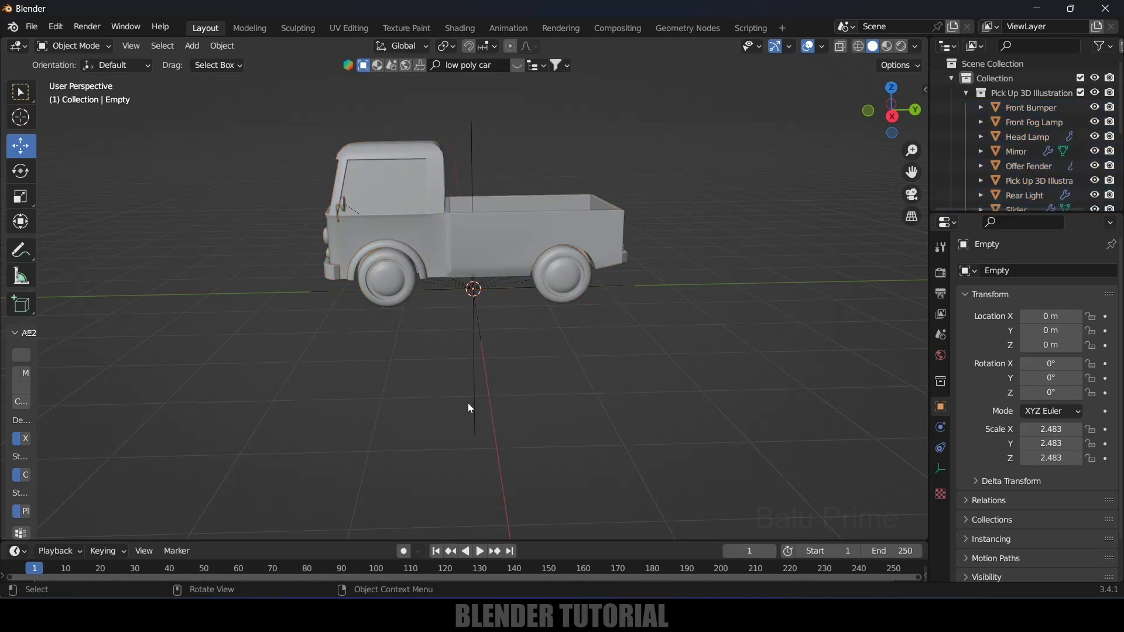
pyautogui.press('g')
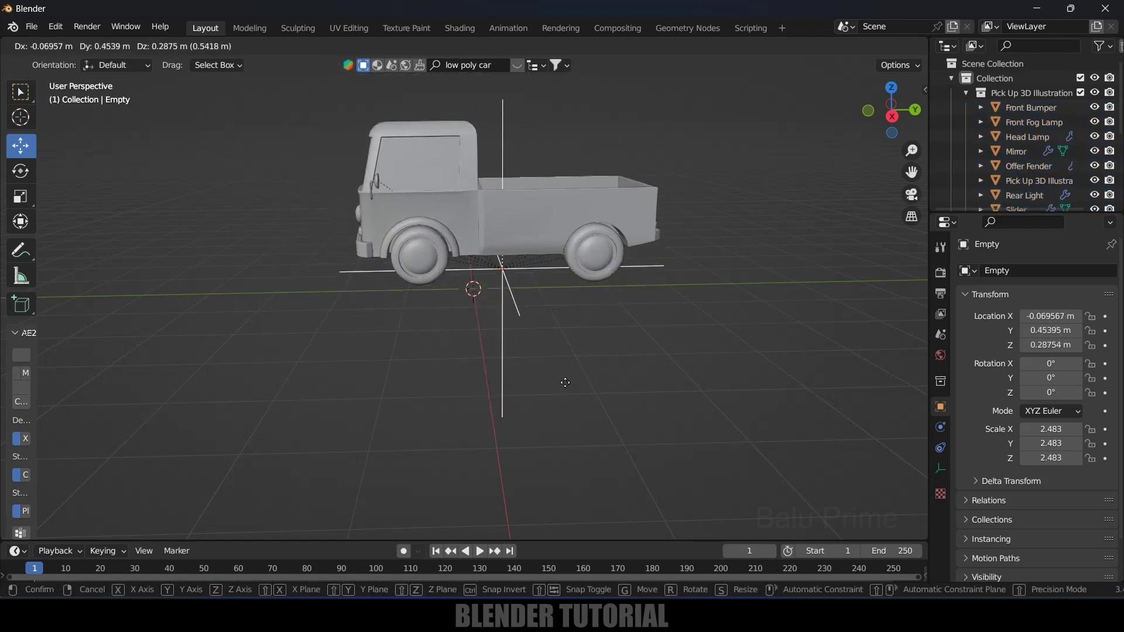
pyautogui.rightClick(553, 409)
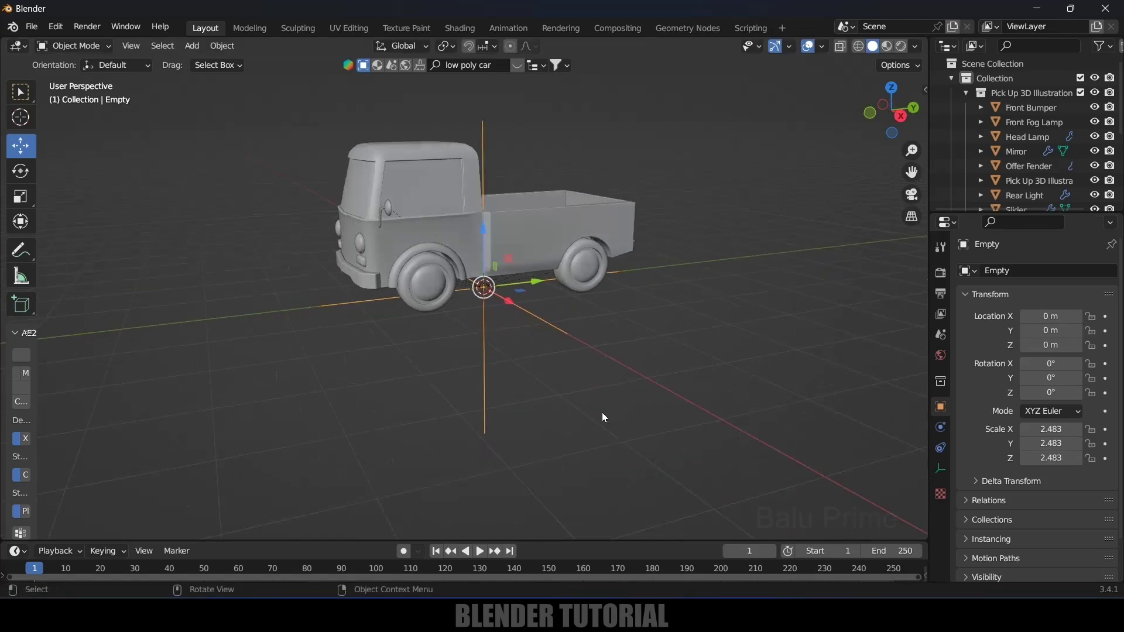
# Step: Add a Plain Axes empty at the centre of the front wheel on the positive X side and parent the wheel to it with Object (Keep Transform)
pyautogui.moveTo(602, 412); pyautogui.dragTo(515, 412, button='middle')
pyautogui.scroll(2, 515, 412)
pyautogui.click(393, 304)
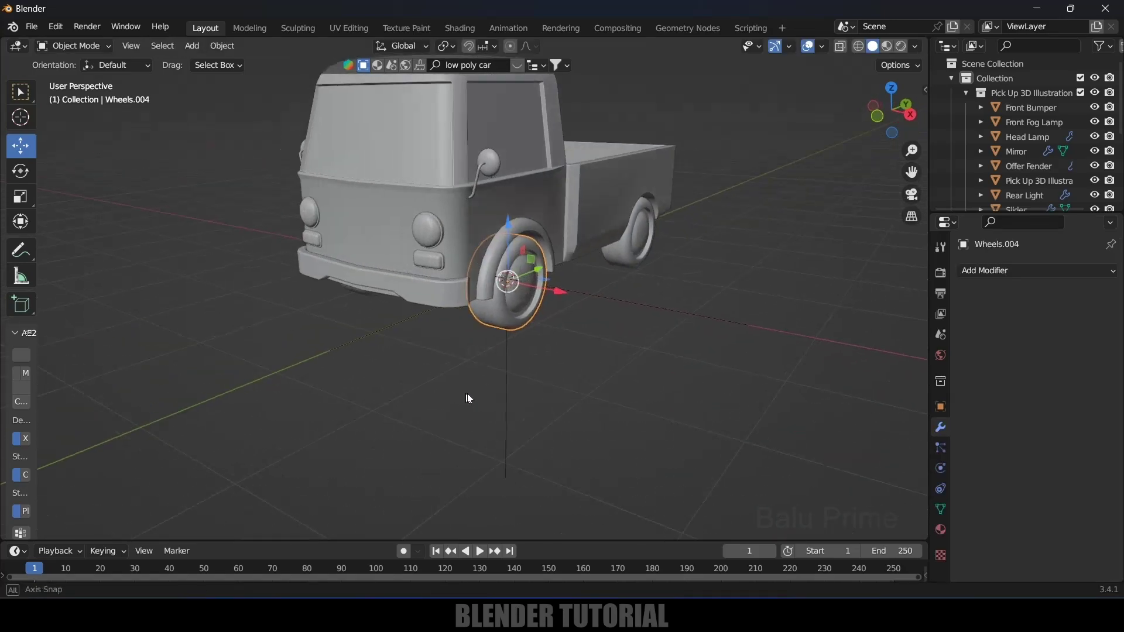
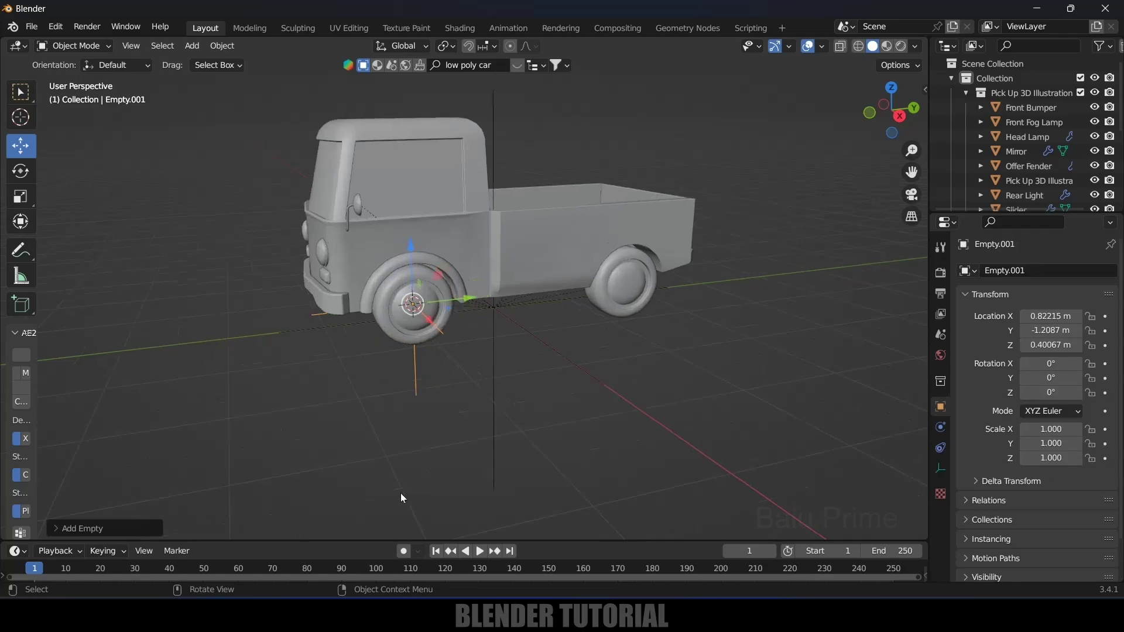
pyautogui.hotkey('ctrl', 'z')
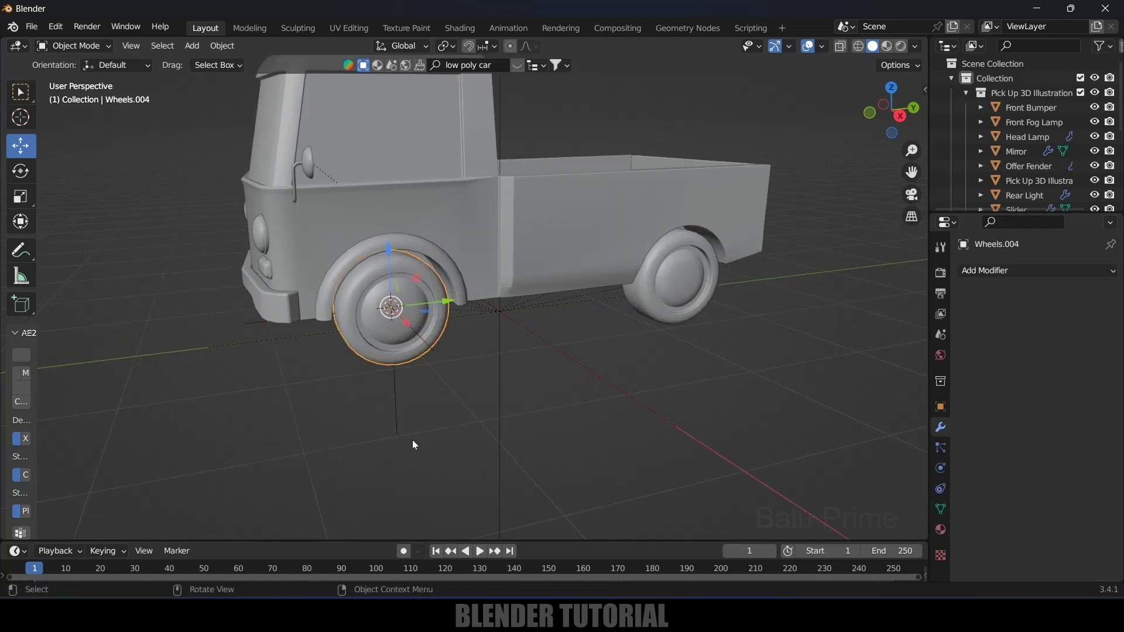
pyautogui.keyDown('shift'); pyautogui.click(397, 412); pyautogui.keyUp('shift')
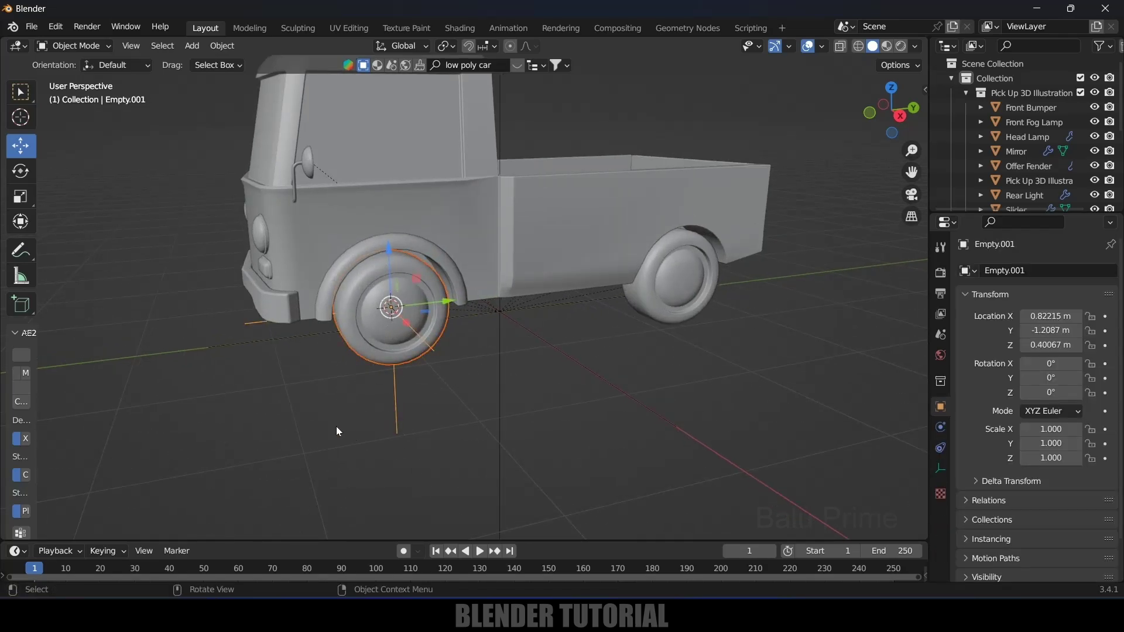
pyautogui.hotkey('ctrl', 'p')
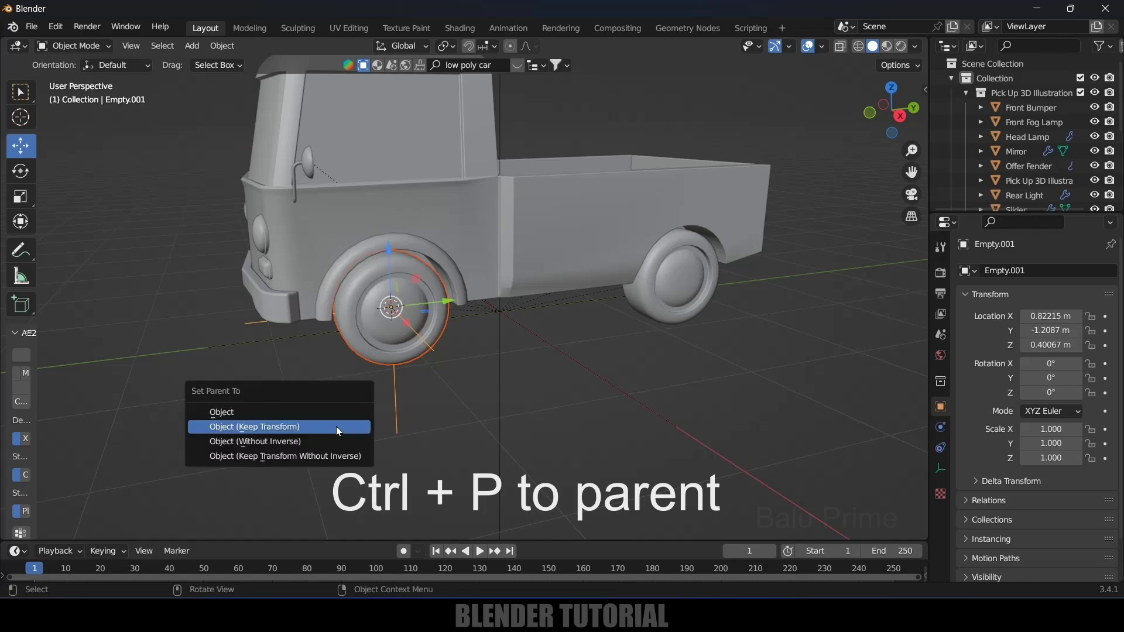
pyautogui.click(251, 427)
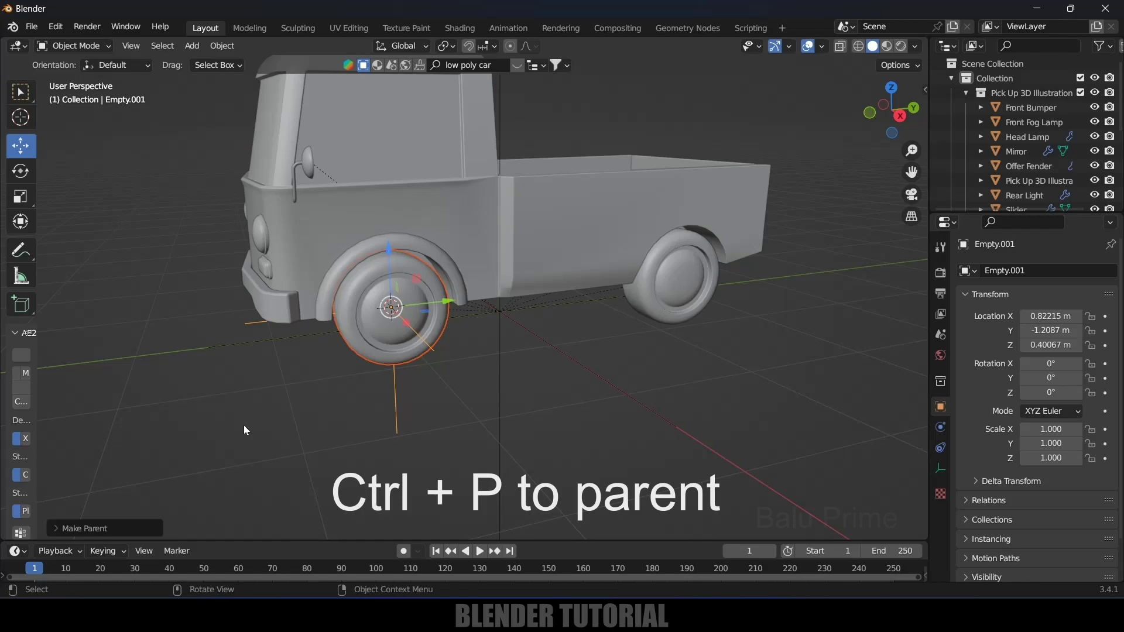
# Step: Test-move the empty of the front wheel on the positive X side and undo the move
pyautogui.click(392, 431)
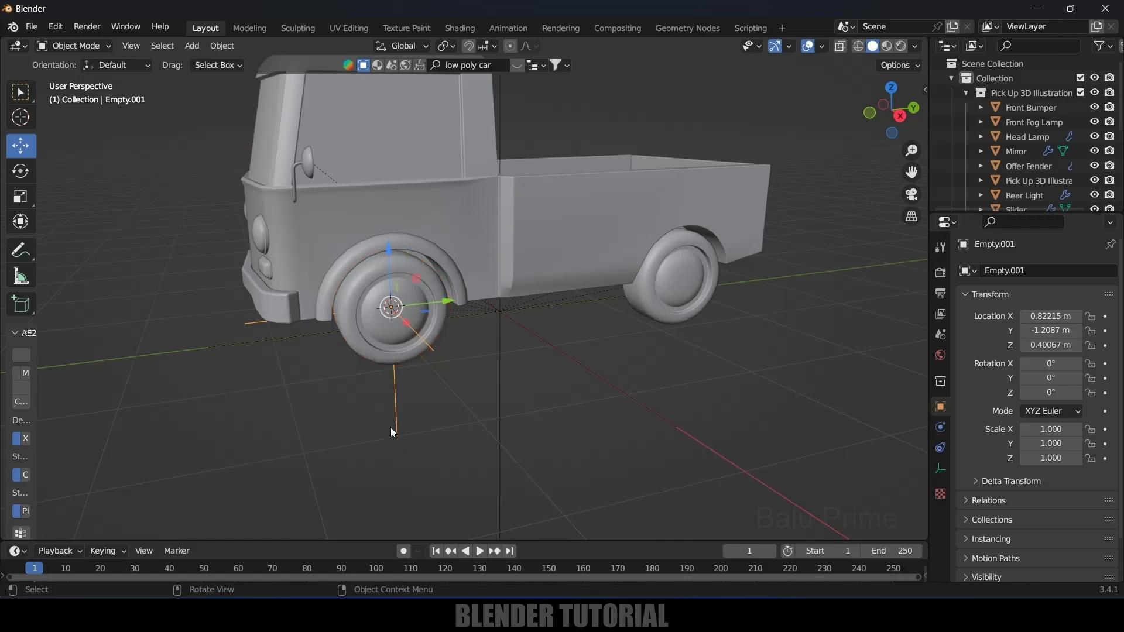
pyautogui.press('g')
pyautogui.click(431, 452)
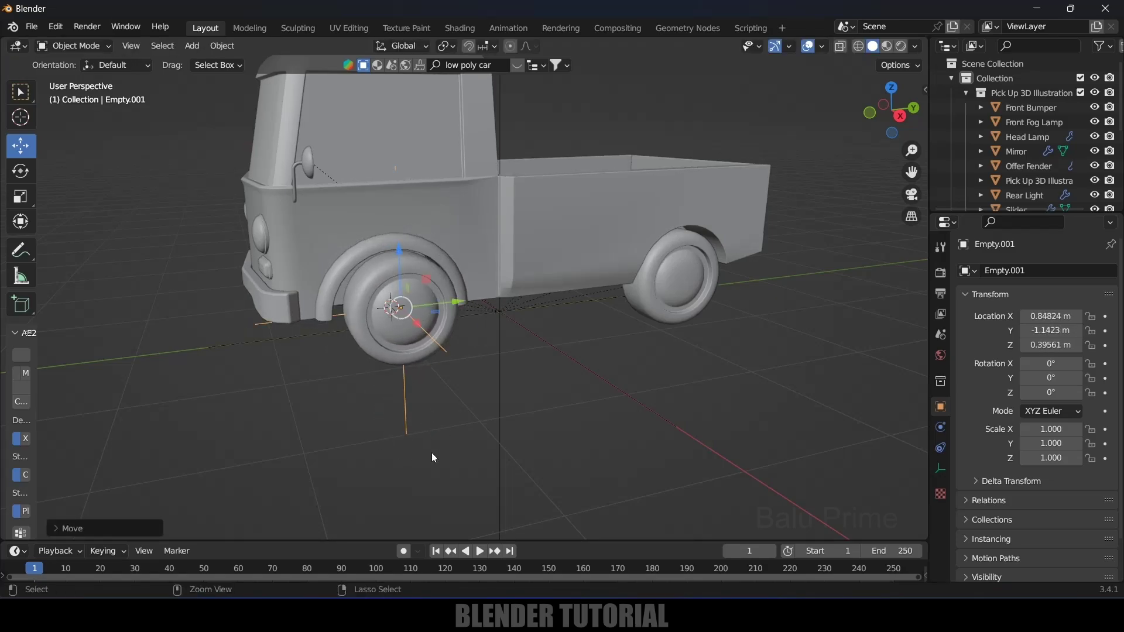
pyautogui.hotkey('ctrl', 'z')
# Step: Snap the 3D cursor to the rear wheel on the positive X side and add a Plain Axes empty there
pyautogui.moveTo(212, 412); pyautogui.dragTo(234, 412, button='middle')
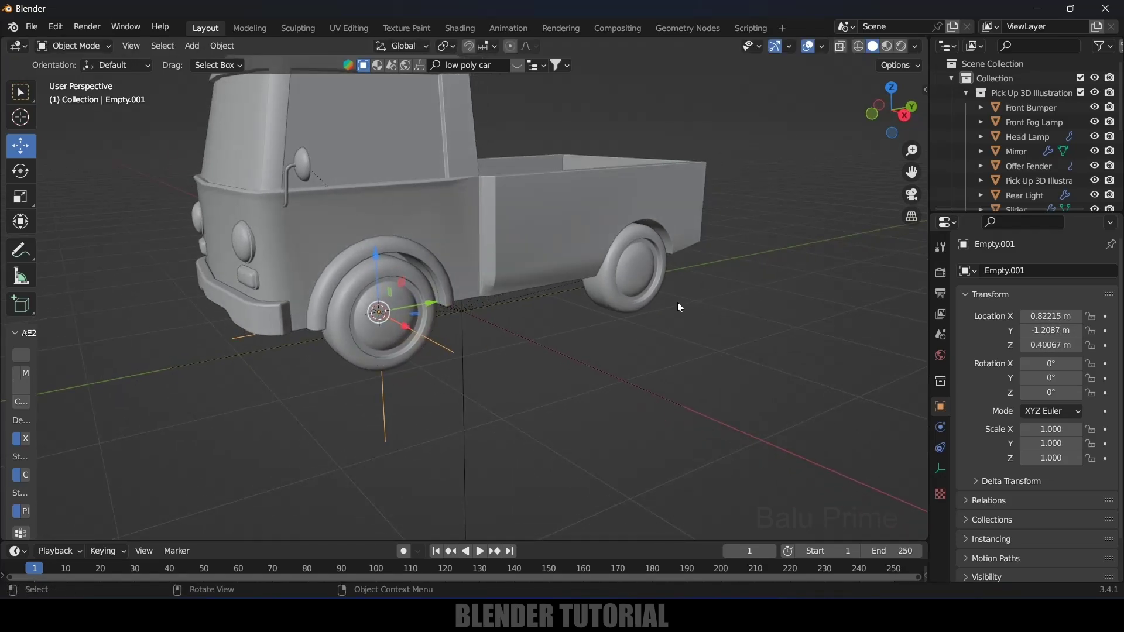
pyautogui.moveTo(664, 390); pyautogui.dragTo(619, 370, button='middle')
pyautogui.click(617, 342)
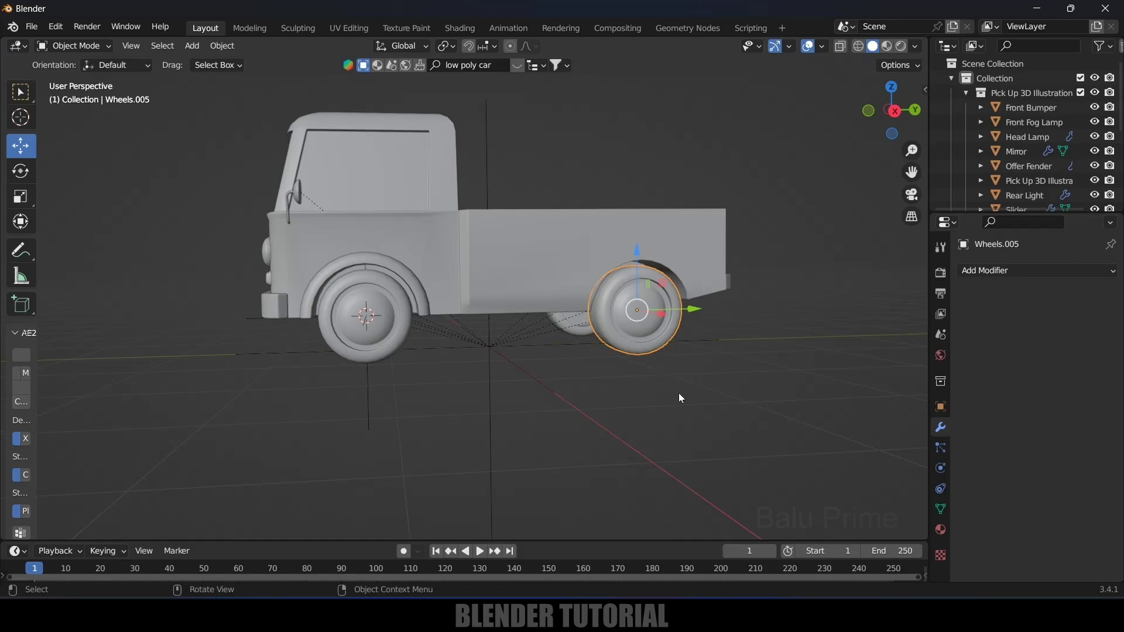
pyautogui.hotkey('shift', 's')
pyautogui.click(677, 476)
pyautogui.click(199, 45)
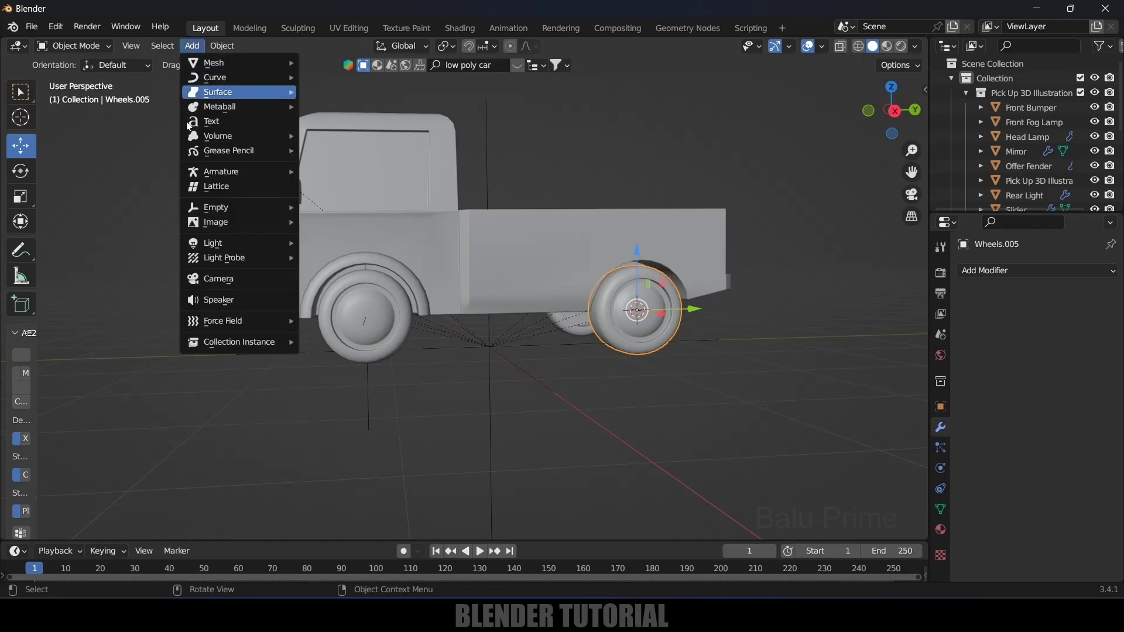
pyautogui.moveTo(223, 208)
pyautogui.click(360, 208)
pyautogui.scroll(2, 703, 427)
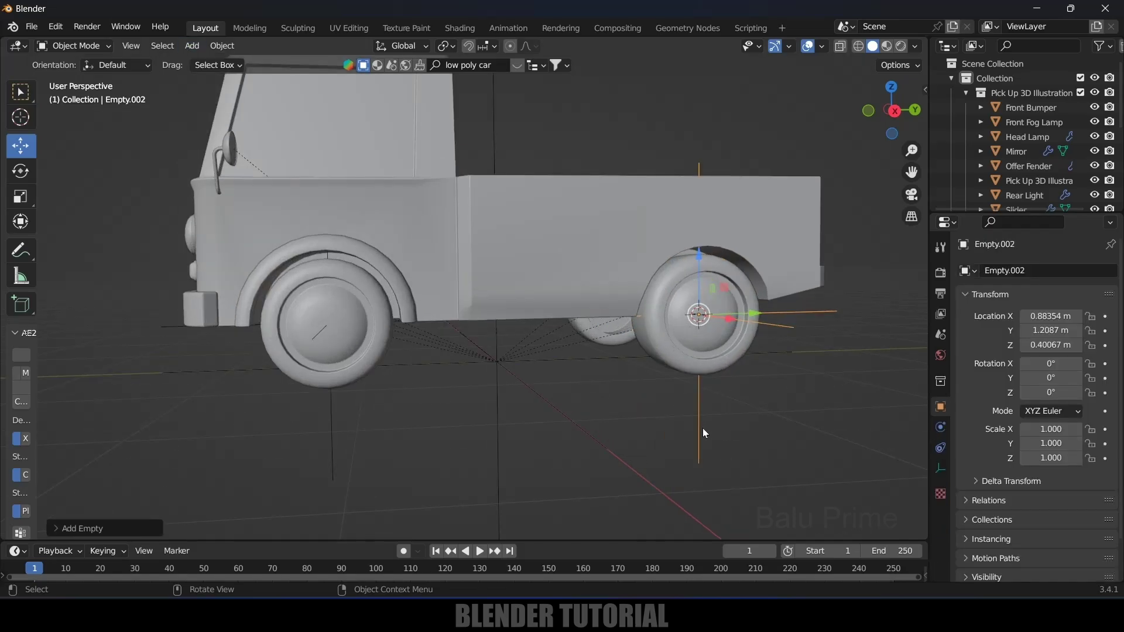
# Step: Parent the rear wheel on the positive X side to its empty with Object (Keep Transform)
pyautogui.click(718, 357)
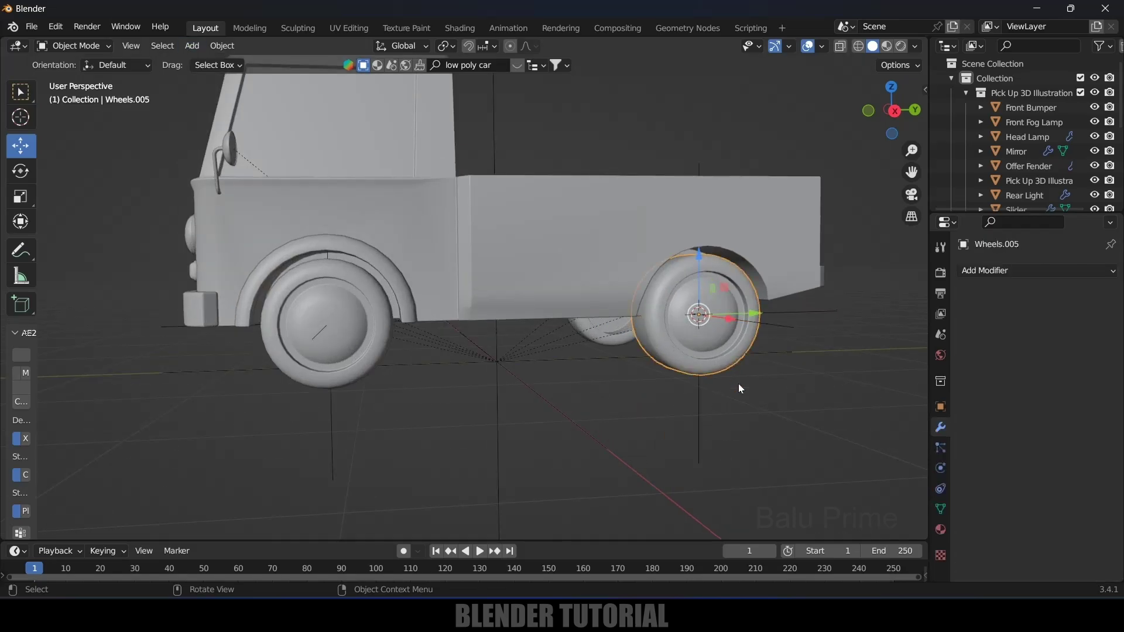
pyautogui.keyDown('shift'); pyautogui.click(696, 434); pyautogui.keyUp('shift')
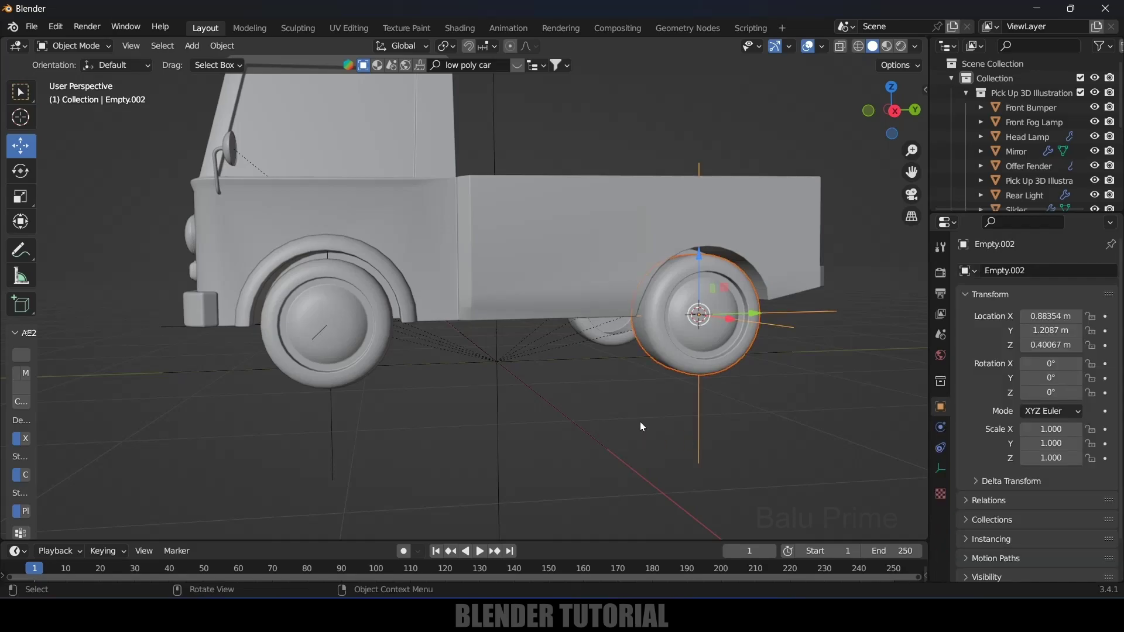
pyautogui.hotkey('ctrl', 'p')
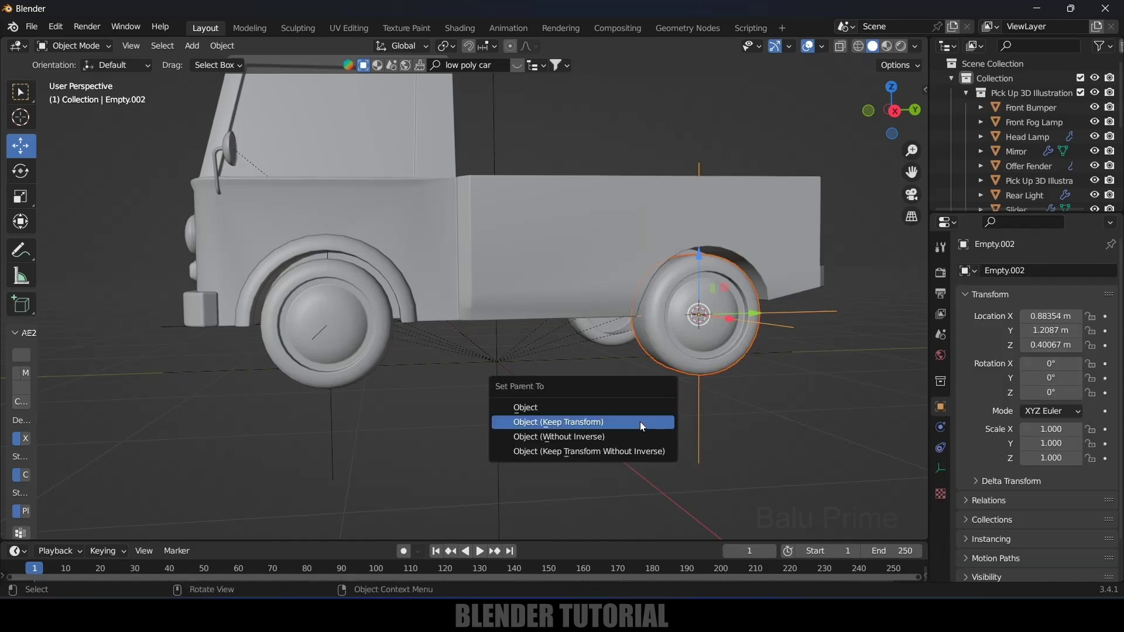
pyautogui.click(641, 422)
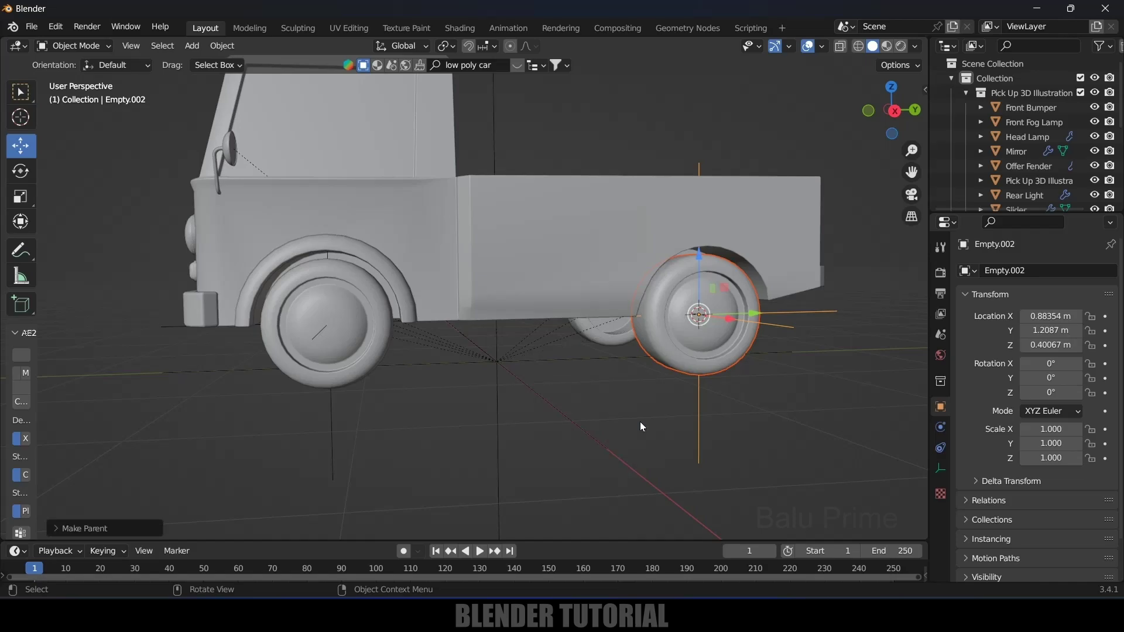
# Step: Test-move the empty of the rear wheel on the positive X side and undo the move
pyautogui.click(708, 448)
pyautogui.click(698, 448)
pyautogui.press('g')
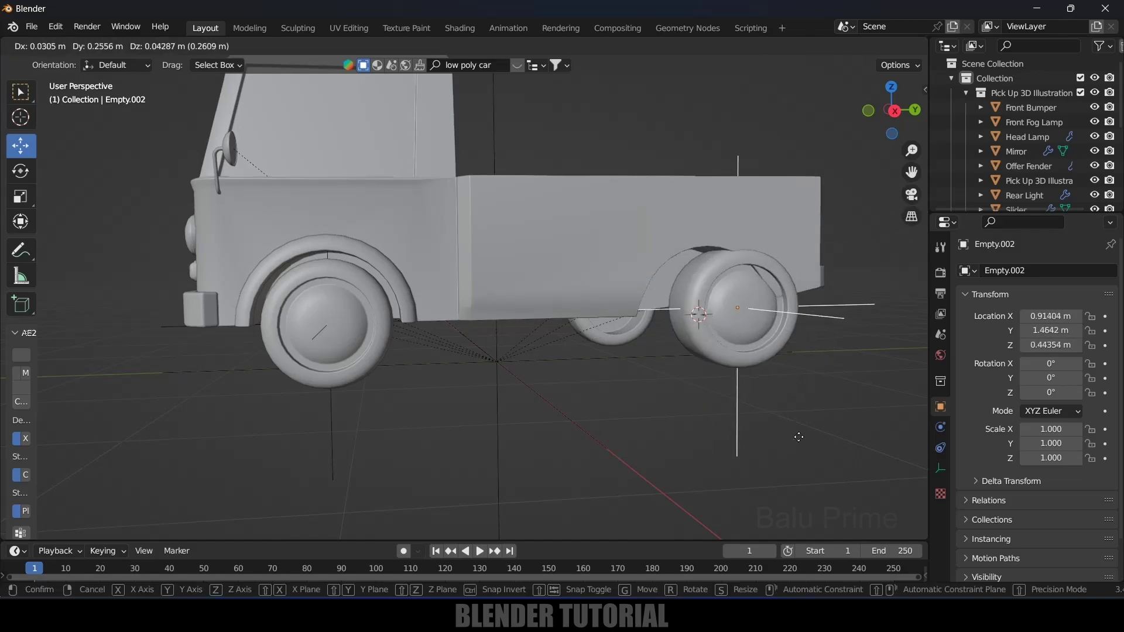
pyautogui.click(798, 436)
pyautogui.hotkey('ctrl', 'z')
# Step: Snap the 3D cursor to the rear wheel on the negative X side and add a Plain Axes empty there
pyautogui.moveTo(831, 413); pyautogui.dragTo(716, 386, button='middle')
pyautogui.scroll(5, 634, 426)
pyautogui.scroll(-5, 634, 427)
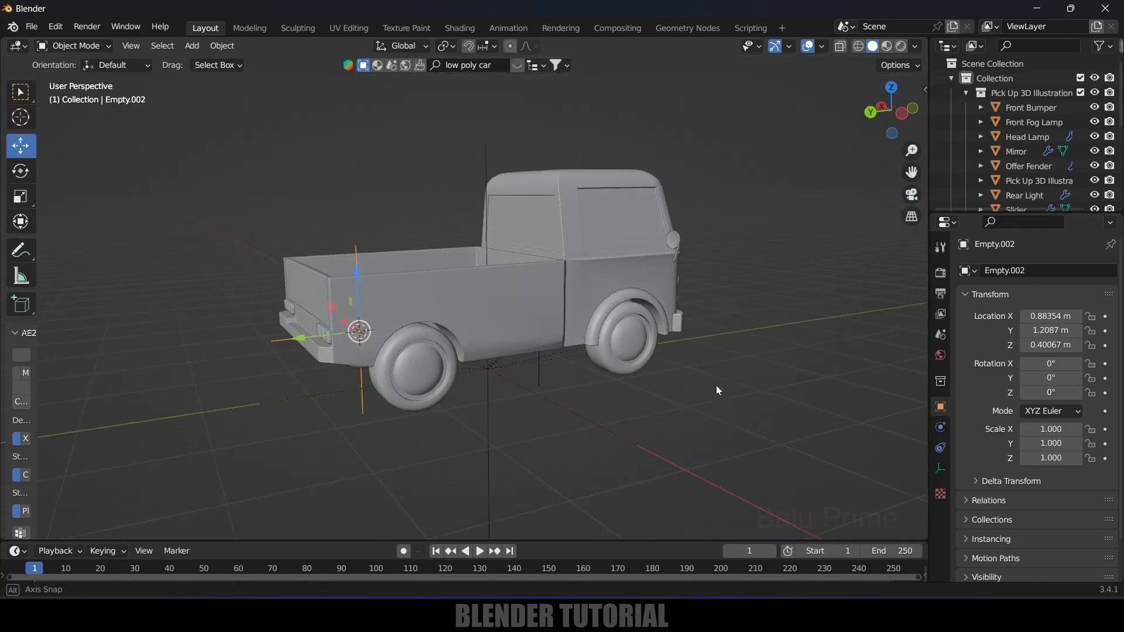
pyautogui.click(410, 399)
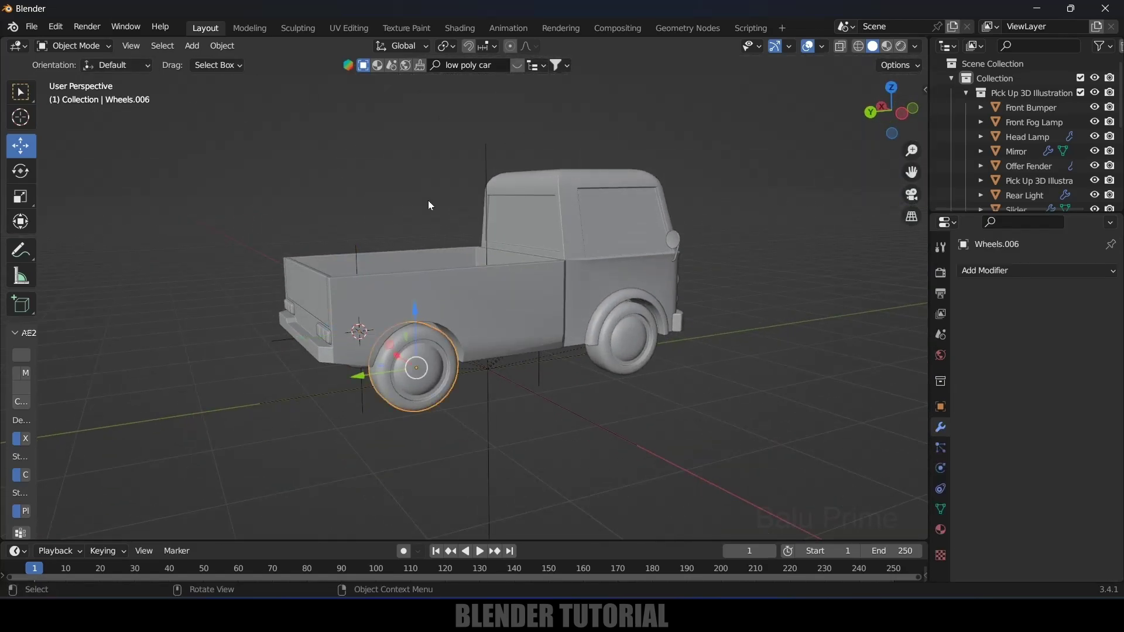
pyautogui.hotkey('shift', 's')
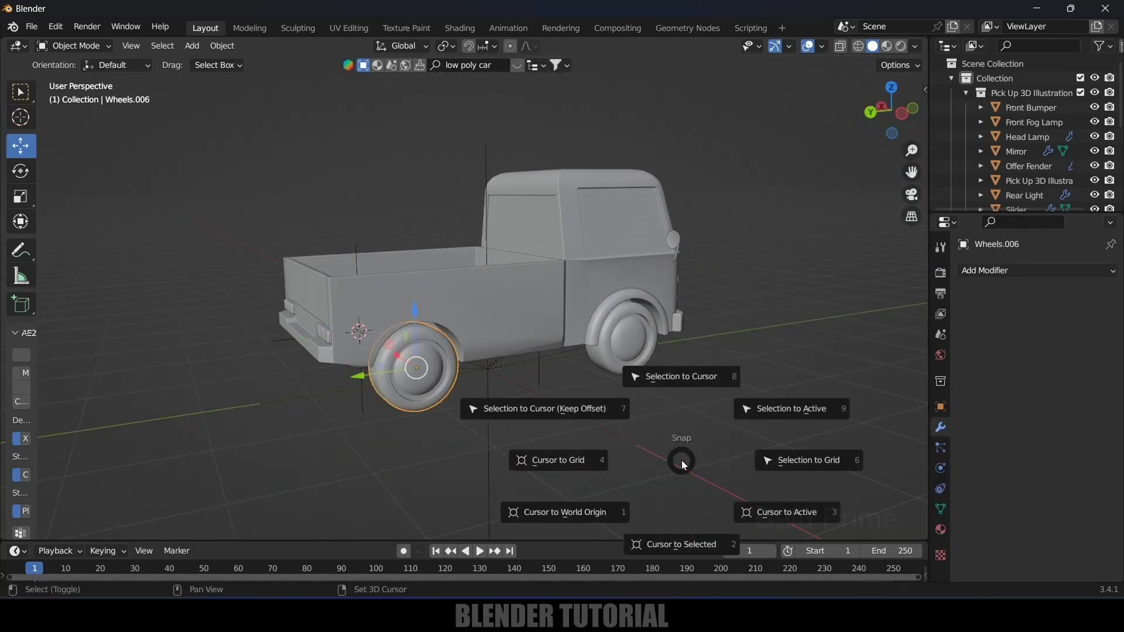
pyautogui.click(668, 543)
pyautogui.click(192, 46)
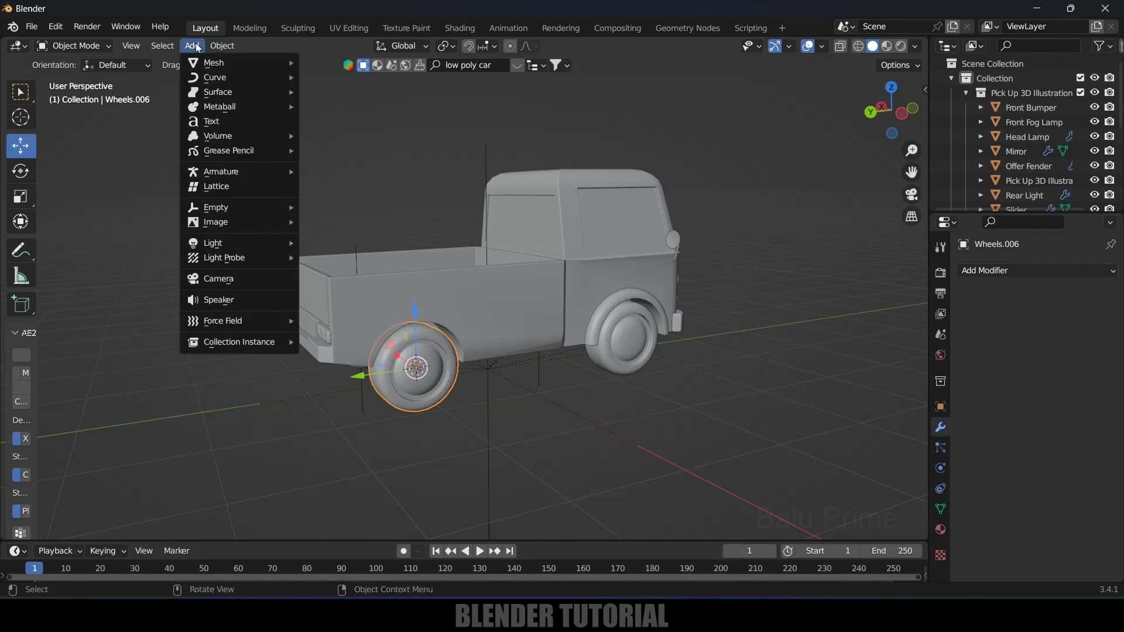
pyautogui.moveTo(235, 207)
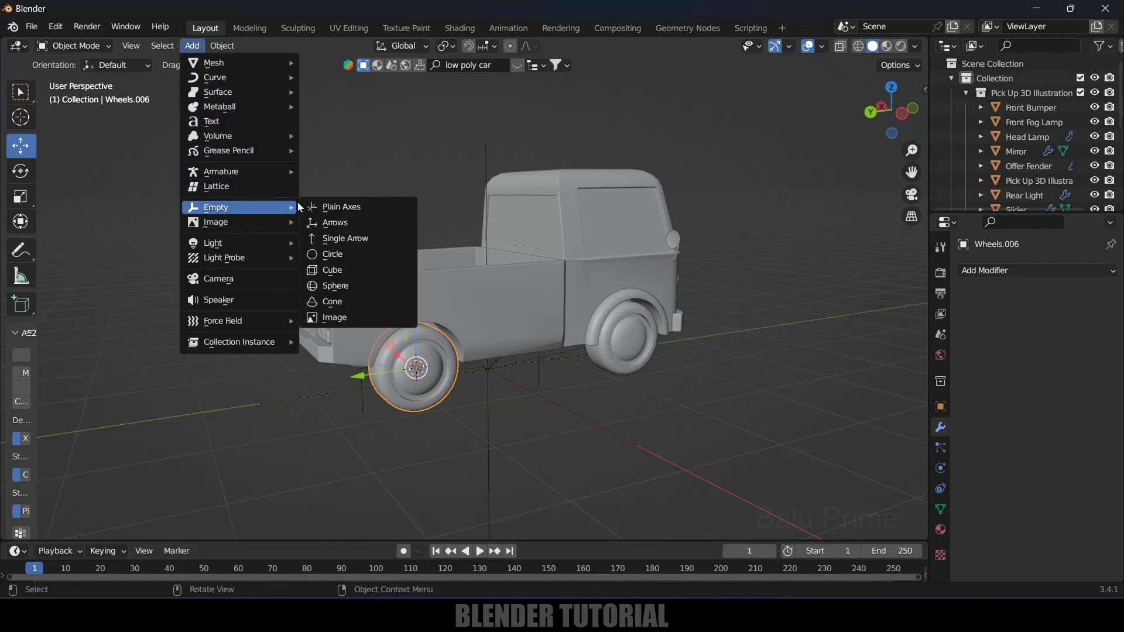
pyautogui.click(347, 202)
# Step: Parent the rear wheel on the negative X side to its empty with Object (Keep Transform)
pyautogui.click(393, 396)
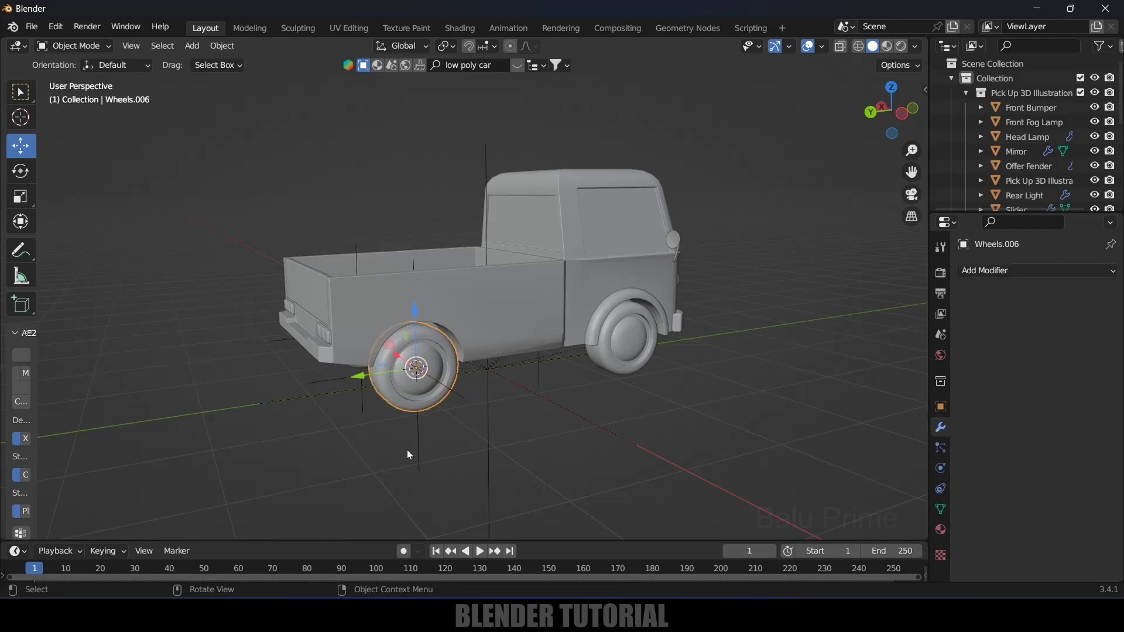
pyautogui.keyDown('shift'); pyautogui.click(418, 454); pyautogui.keyUp('shift')
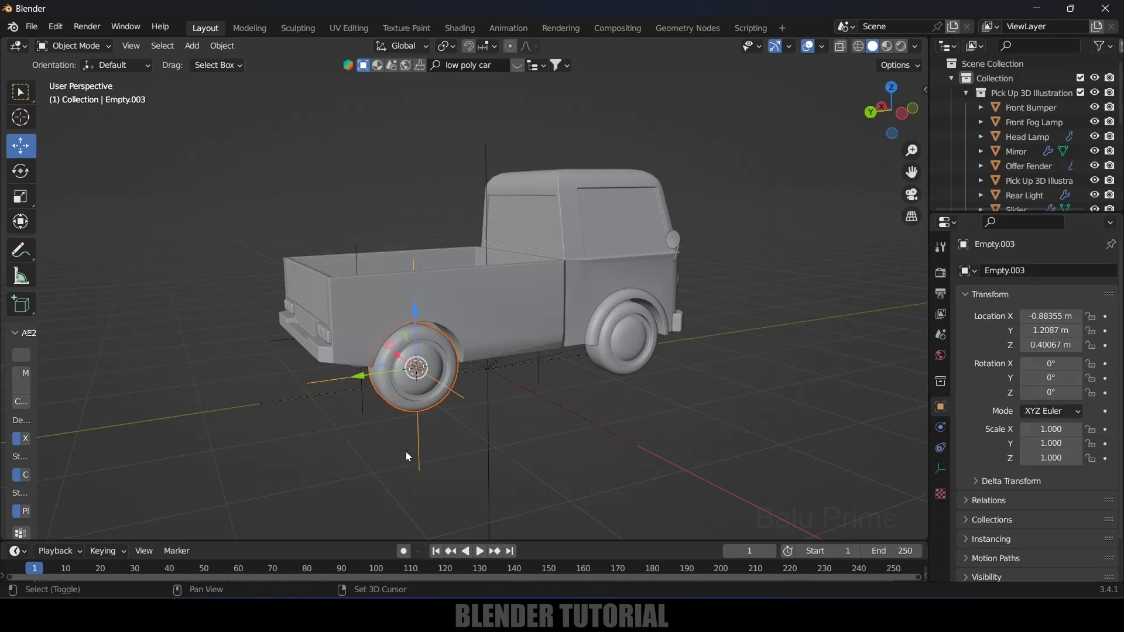
pyautogui.hotkey('ctrl', 'p')
pyautogui.click(399, 416)
# Step: Snap the 3D cursor to the front wheel on the negative X side and add a Plain Axes empty there
pyautogui.moveTo(399, 416); pyautogui.dragTo(565, 412, button='middle')
pyautogui.click(594, 351)
pyautogui.click(192, 46)
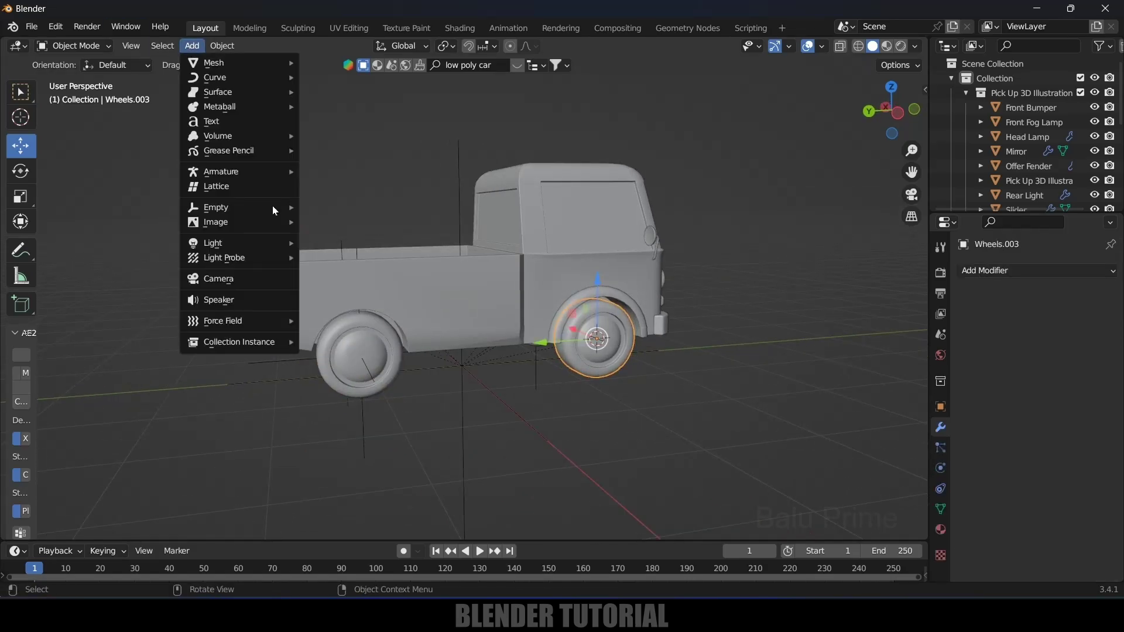
pyautogui.click(328, 221)
# Step: Parent the front wheel on the negative X side to its empty
pyautogui.keyDown('shift'); pyautogui.click(615, 366); pyautogui.keyUp('shift')
pyautogui.keyDown('shift'); pyautogui.click(596, 410); pyautogui.keyUp('shift')
pyautogui.hotkey('ctrl', 'p')
pyautogui.click(642, 403)
# Step: Test-move the front and rear wheel empties on the positive X side one after the other, undoing each move
pyautogui.moveTo(673, 443); pyautogui.dragTo(381, 376, button='middle')
pyautogui.click(388, 378)
pyautogui.press('g')
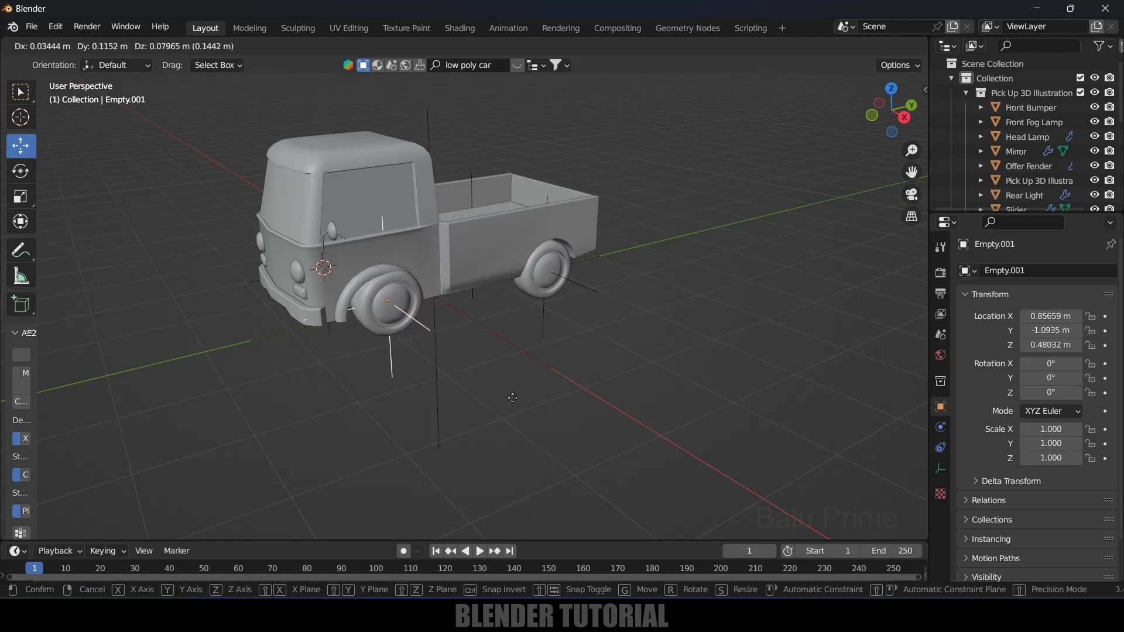
pyautogui.click(519, 411)
pyautogui.click(545, 342)
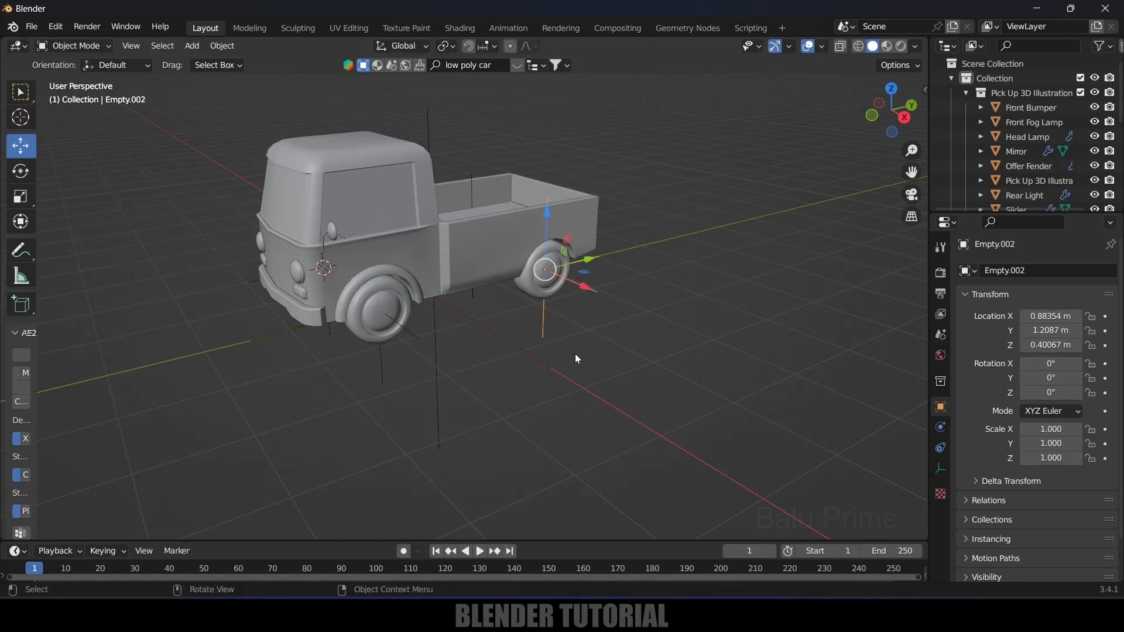
pyautogui.press('g')
pyautogui.click(621, 372)
pyautogui.hotkey('ctrl', 'z')
pyautogui.scroll(2, 528, 381)
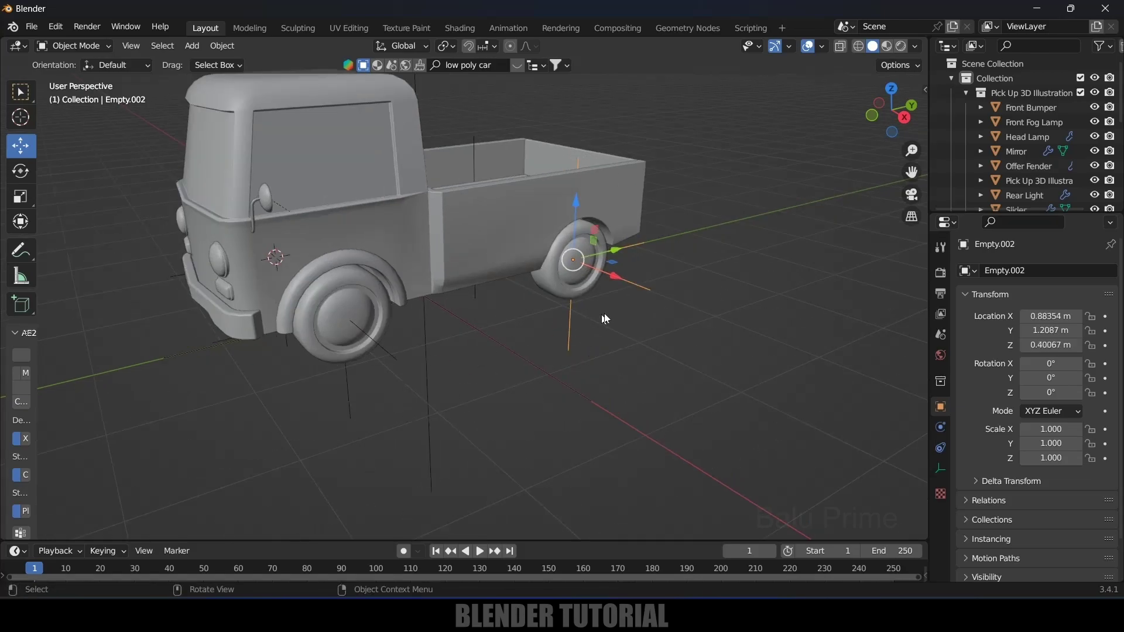
pyautogui.moveTo(537, 324); pyautogui.dragTo(546, 434, button='middle')
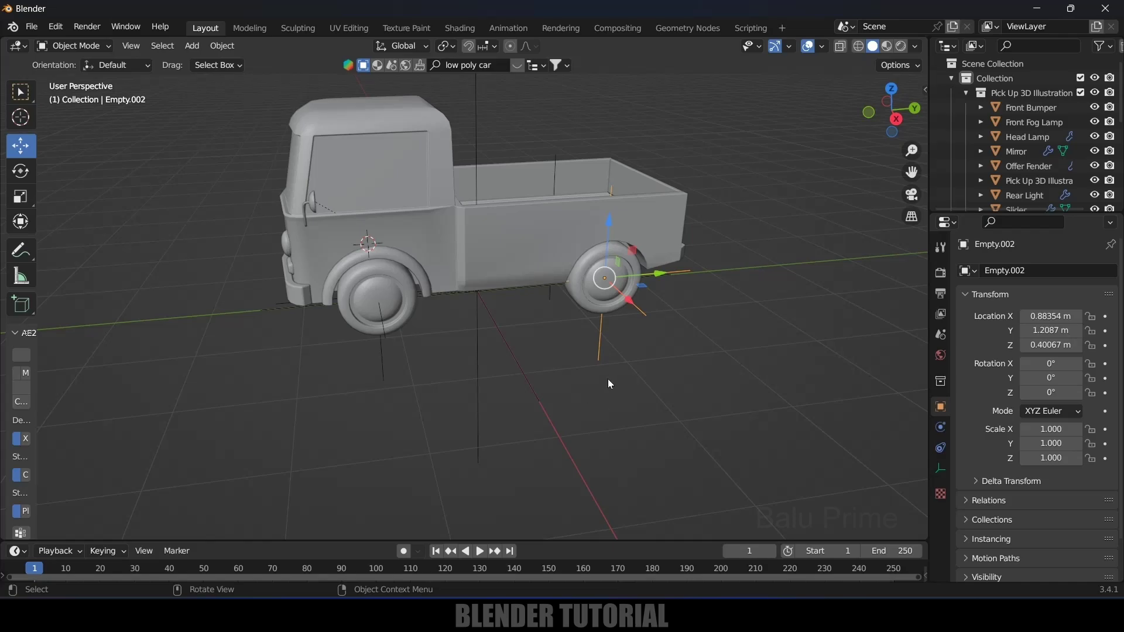
pyautogui.moveTo(603, 379); pyautogui.dragTo(548, 384, button='middle')
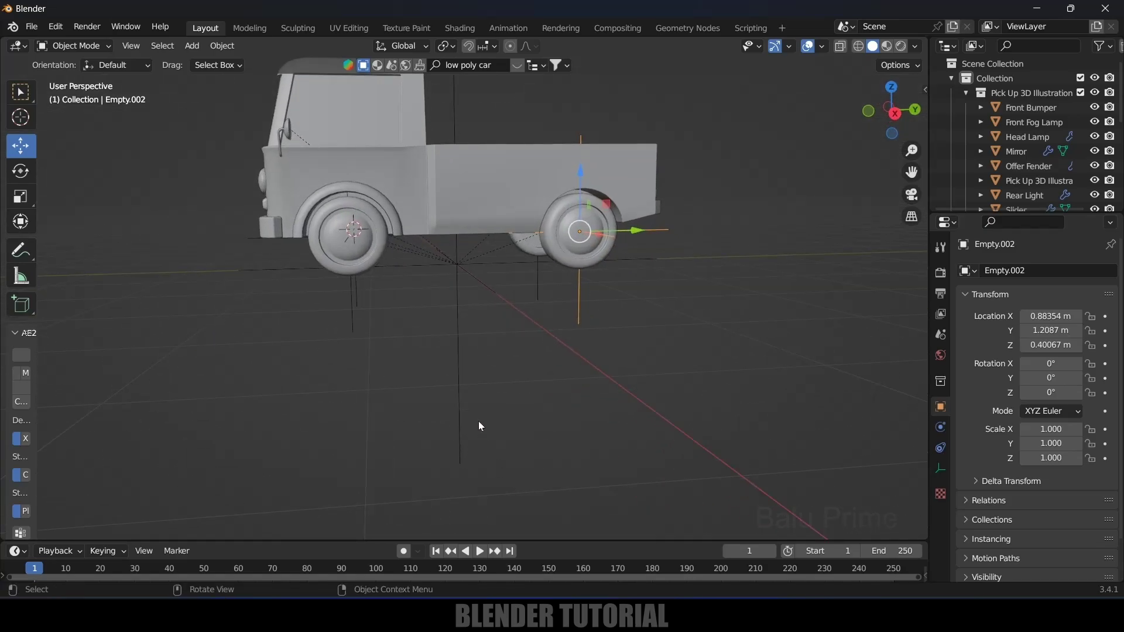
# Step: Test-move the central empty that carries the truck body, then clear its location back to the world origin
pyautogui.click(456, 379)
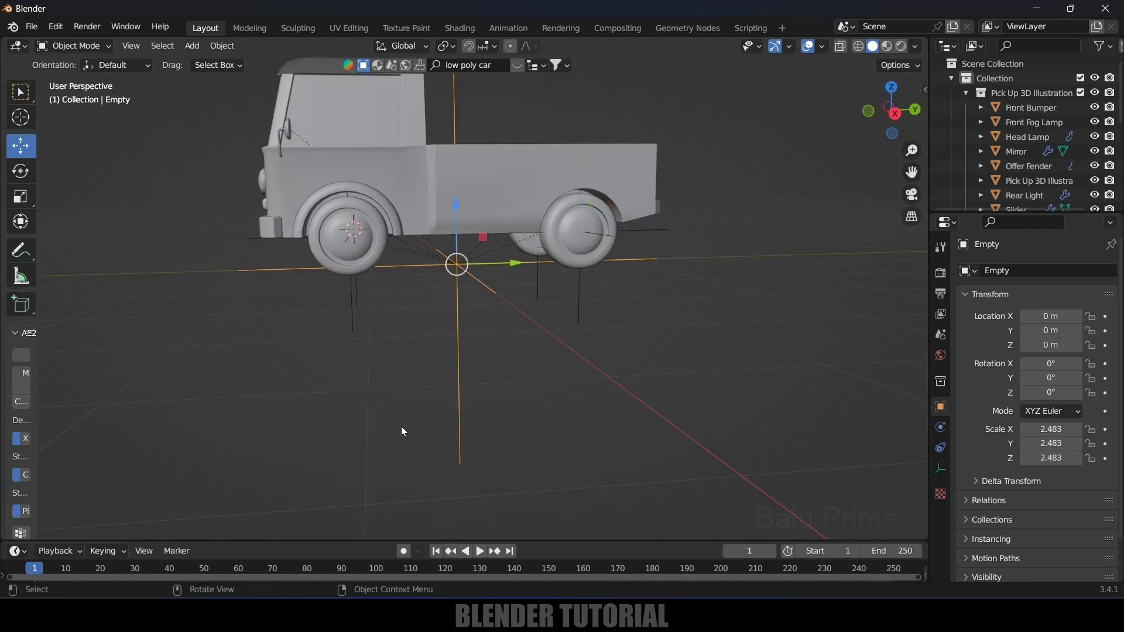
pyautogui.press('g')
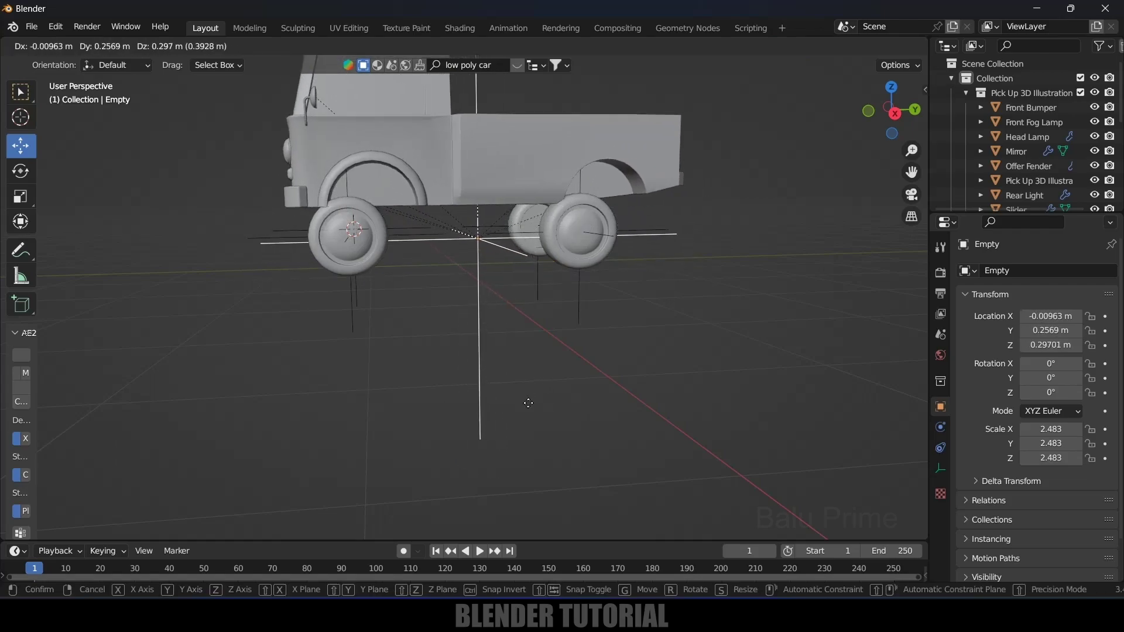
pyautogui.click(526, 400)
pyautogui.hotkey('alt', 'g')
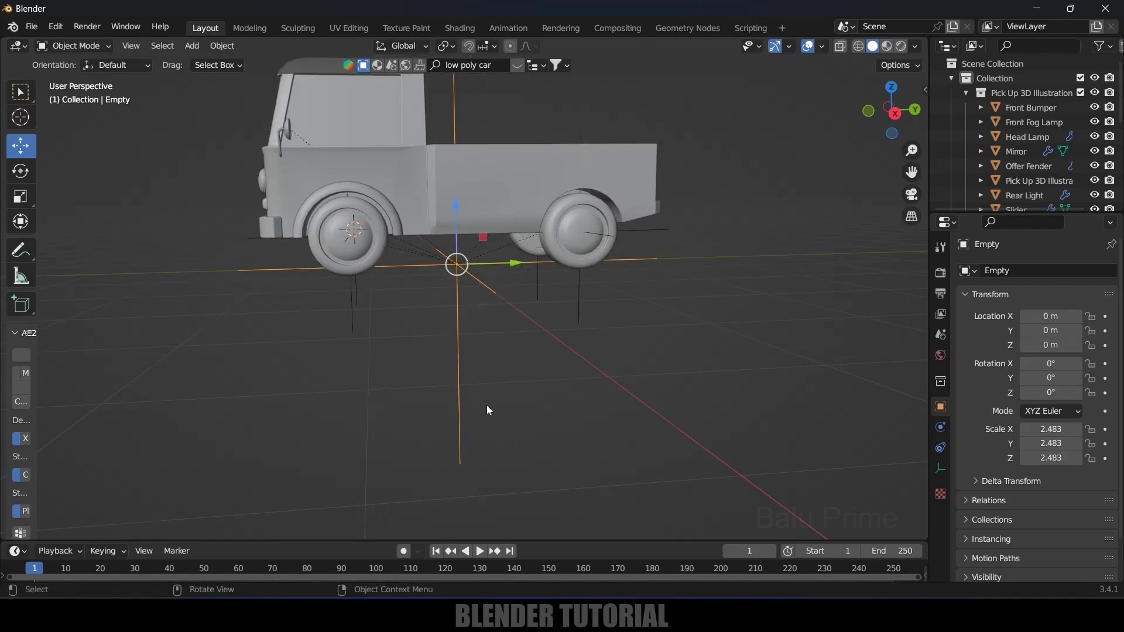
# Step: Rename the truck body's central empty as Van.Body
pyautogui.rightClick(457, 355)
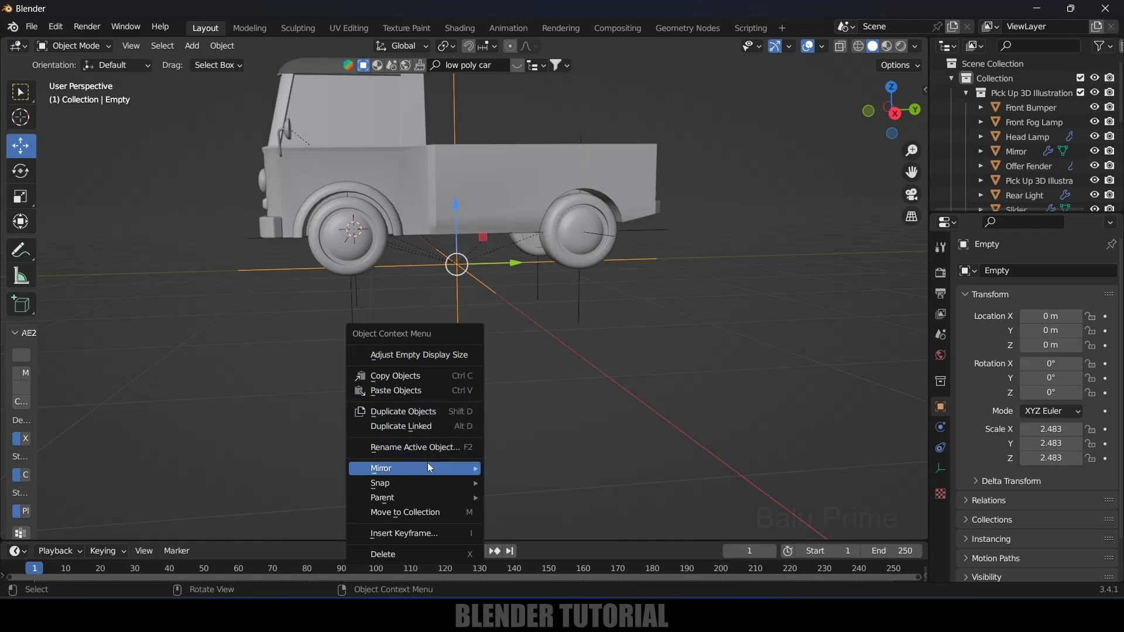
pyautogui.click(405, 445)
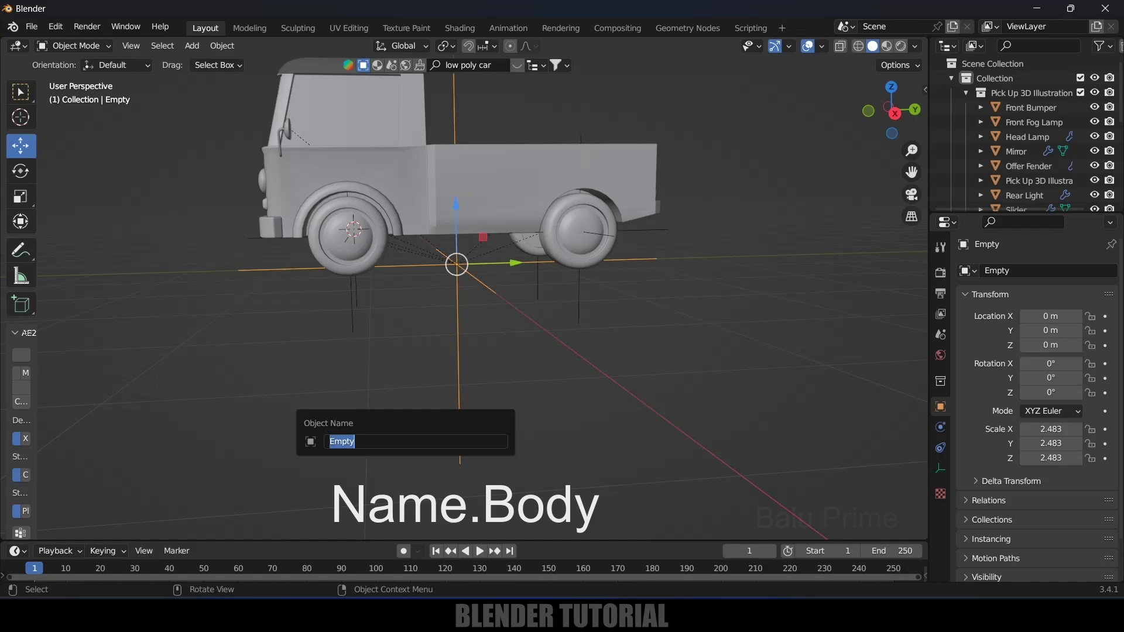
pyautogui.write('Van.Body')
pyautogui.doubleClick(337, 442)
pyautogui.click(344, 441)
pyautogui.click(366, 441)
pyautogui.moveTo(365, 441); pyautogui.dragTo(345, 442)
pyautogui.press('Return')
# Step: Rename the front wheel empty on the positive X side as Van-Wheel.Ft.L
pyautogui.click(392, 370)
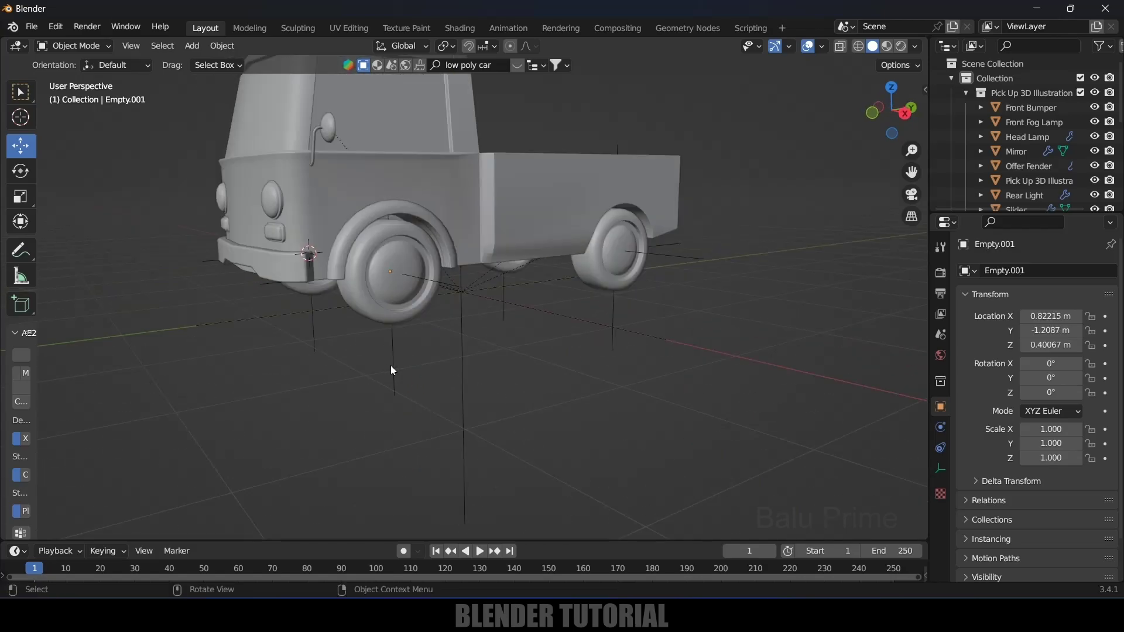
pyautogui.click(391, 364)
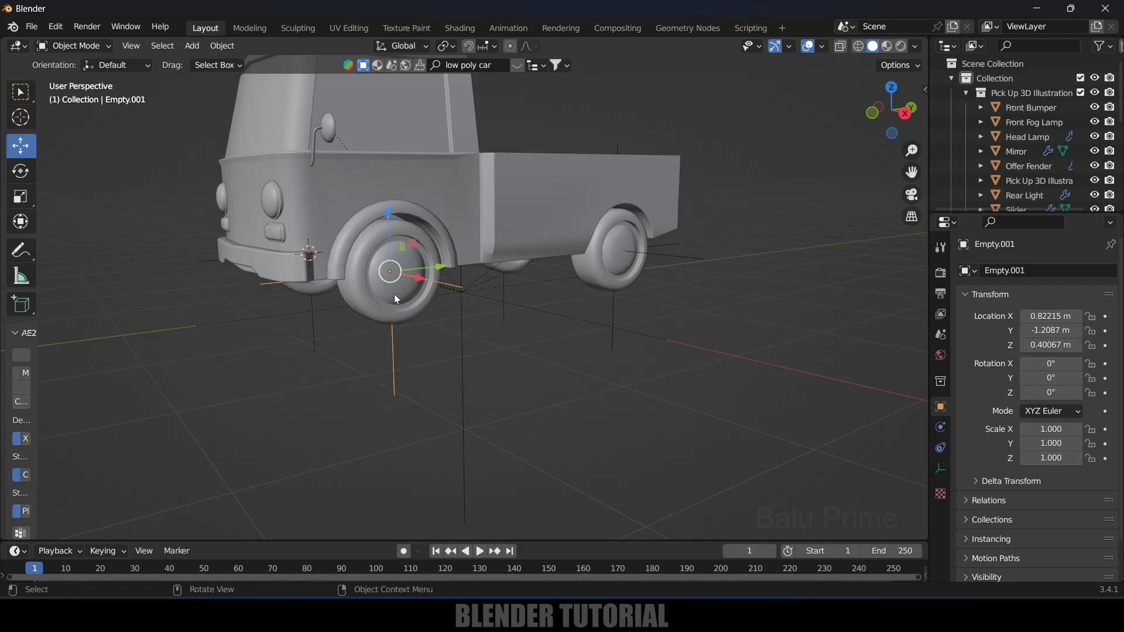
pyautogui.moveTo(387, 329); pyautogui.dragTo(412, 389, button='middle')
pyautogui.rightClick(430, 346)
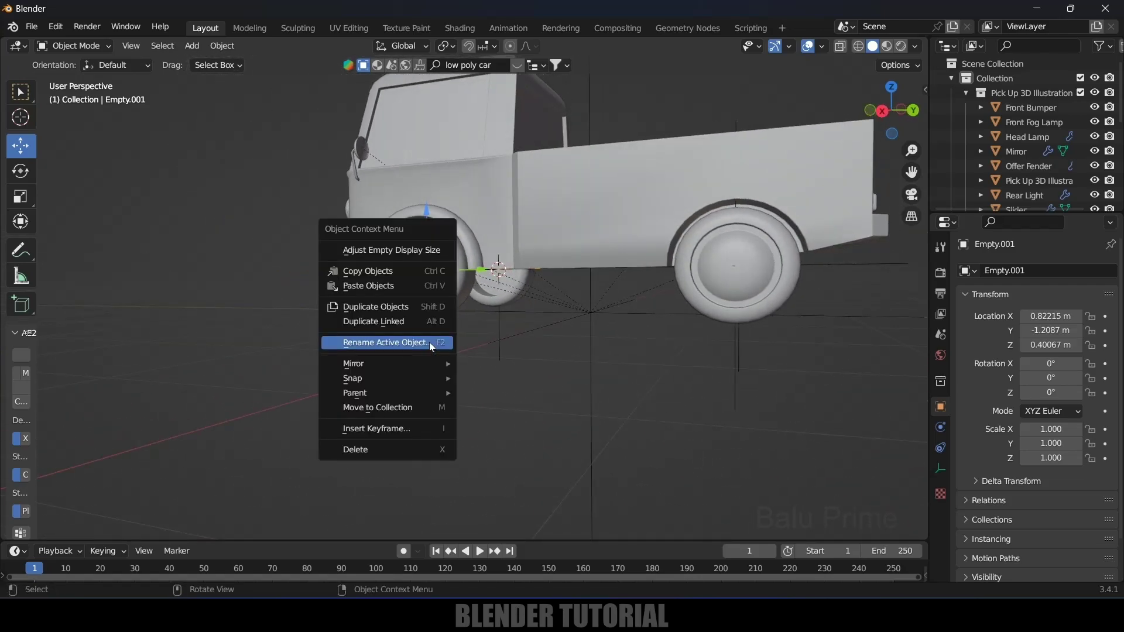
pyautogui.click(389, 343)
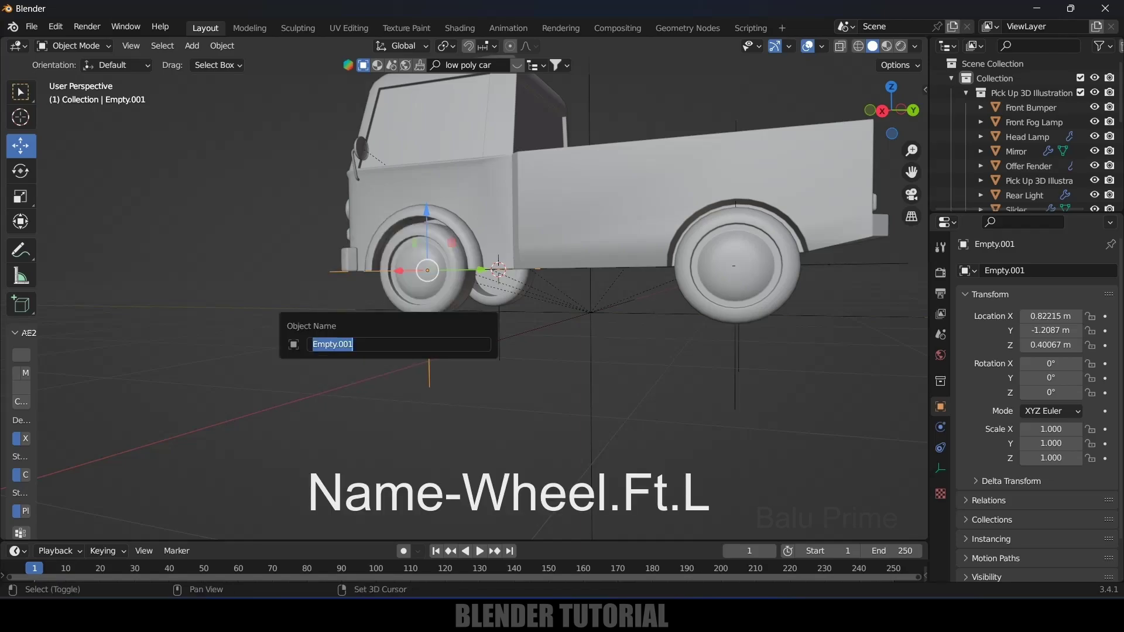
pyautogui.write('Va')
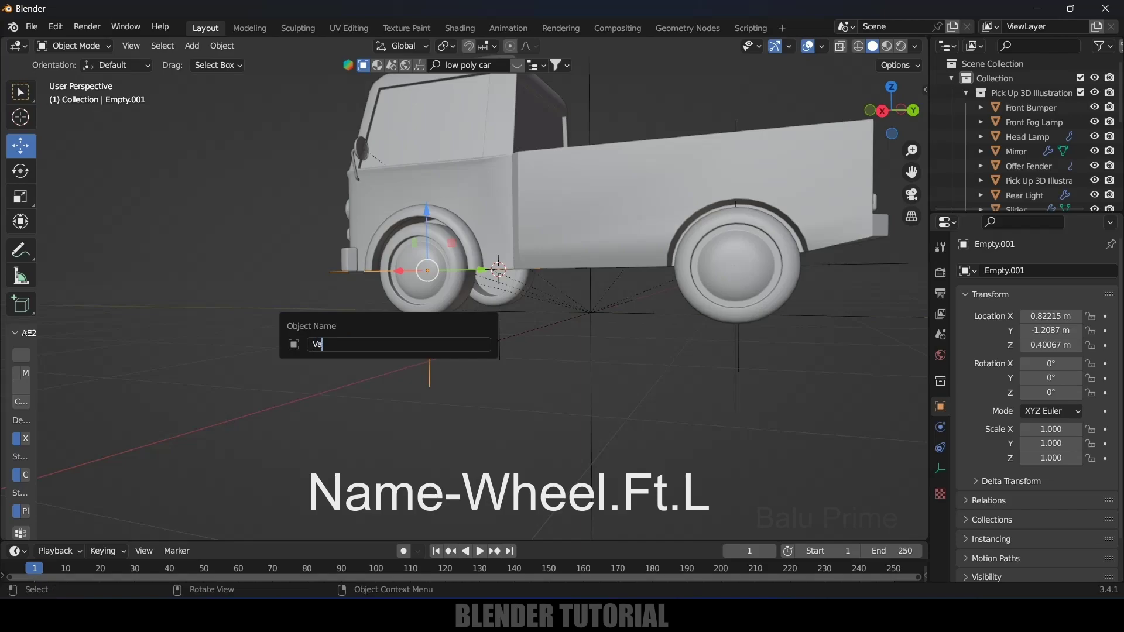
pyautogui.write('n-Wheeel')
pyautogui.press('BackSpace')
pyautogui.press('BackSpace')
pyautogui.write('l.Ft.L')
pyautogui.hotkey('ctrl', 'a')
pyautogui.press('Return')
# Step: Rename the front wheel empty on the negative X side as Van-Wheel.Ft.R
pyautogui.moveTo(359, 382); pyautogui.dragTo(486, 418, button='middle')
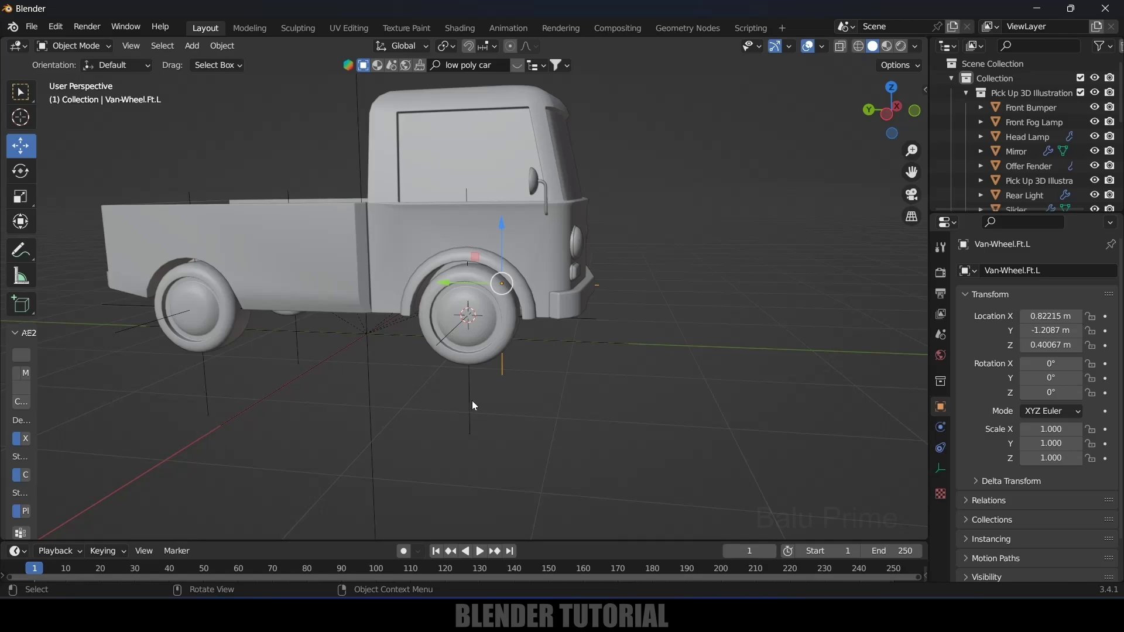
pyautogui.click(472, 400)
pyautogui.rightClick(465, 399)
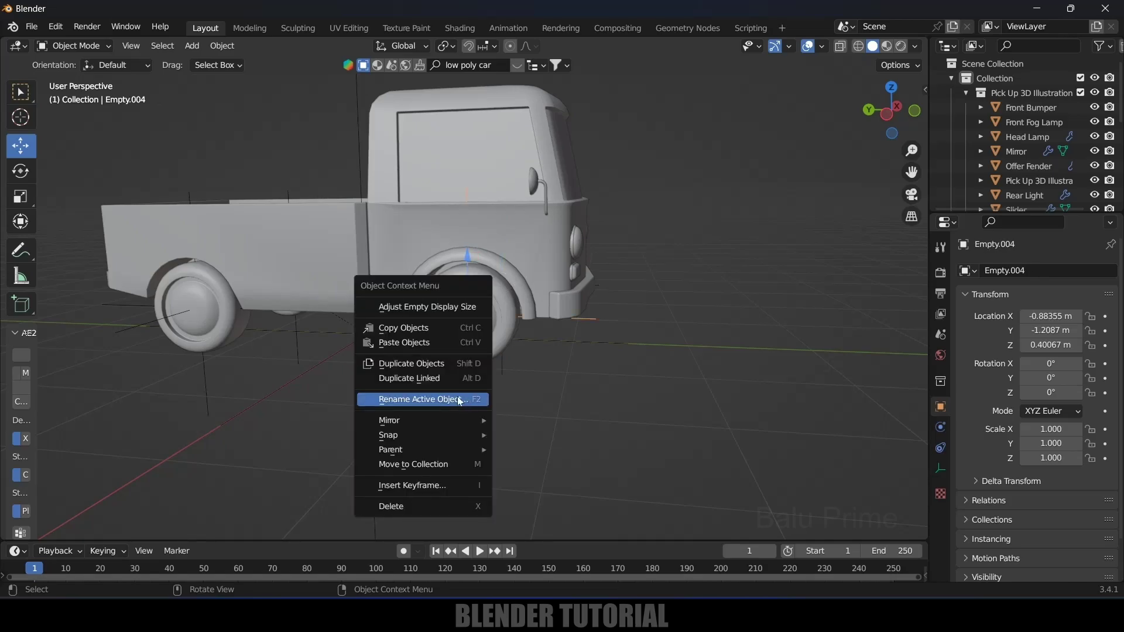
pyautogui.click(461, 395)
pyautogui.write('Van-Wheel.Ft.L')
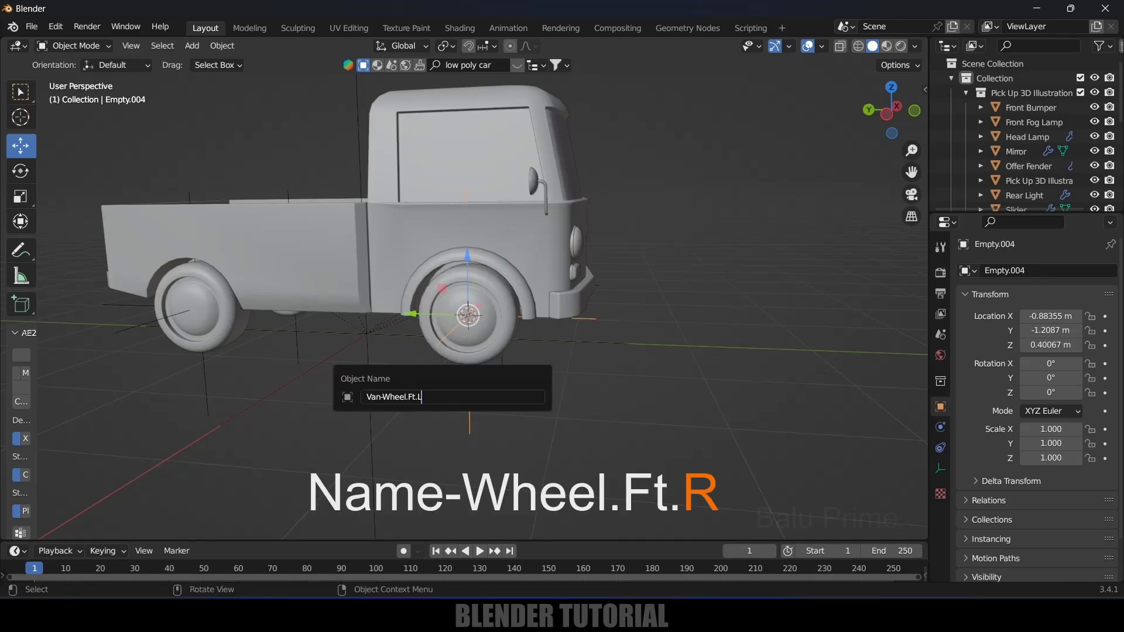
pyautogui.press('BackSpace')
pyautogui.write('R')
pyautogui.press('Return')
# Step: Rename the rear wheel empty on the positive X side as Van-Wheel.Bk.L and copy that name
pyautogui.moveTo(753, 351); pyautogui.dragTo(520, 446, button='middle')
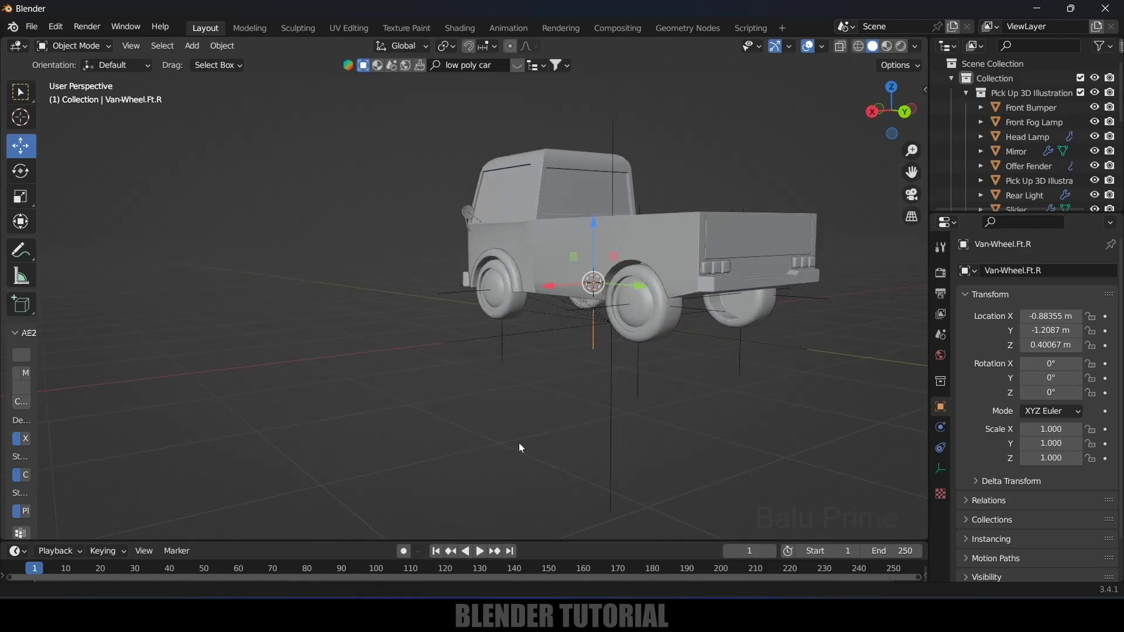
pyautogui.click(637, 374)
pyautogui.moveTo(659, 394); pyautogui.dragTo(570, 358, button='middle')
pyautogui.scroll(1, 644, 364)
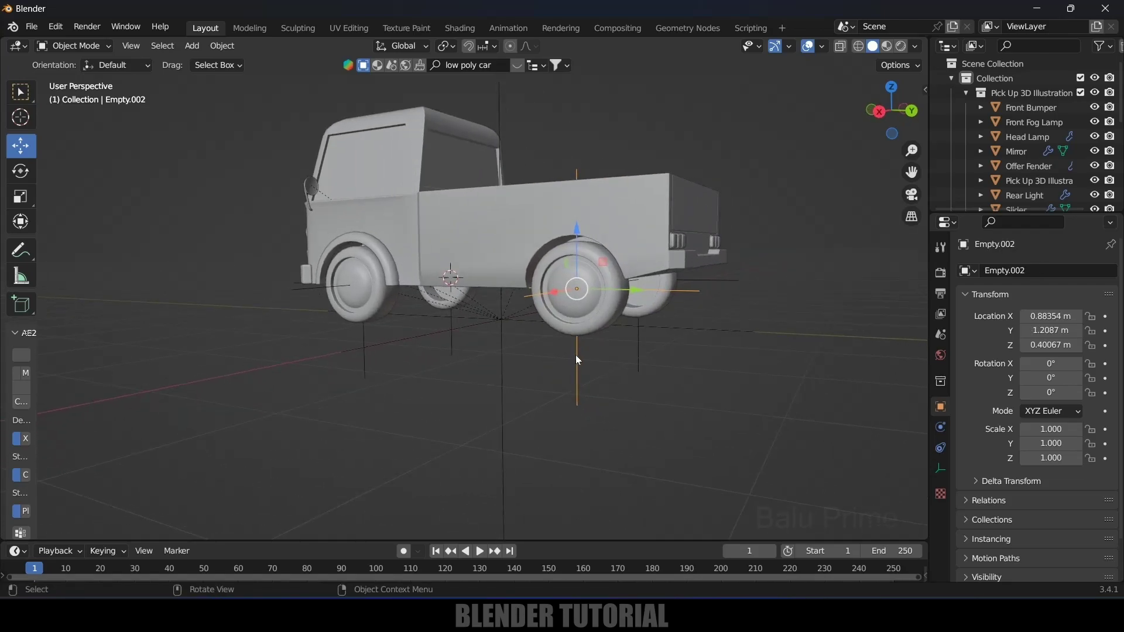
pyautogui.rightClick(575, 359)
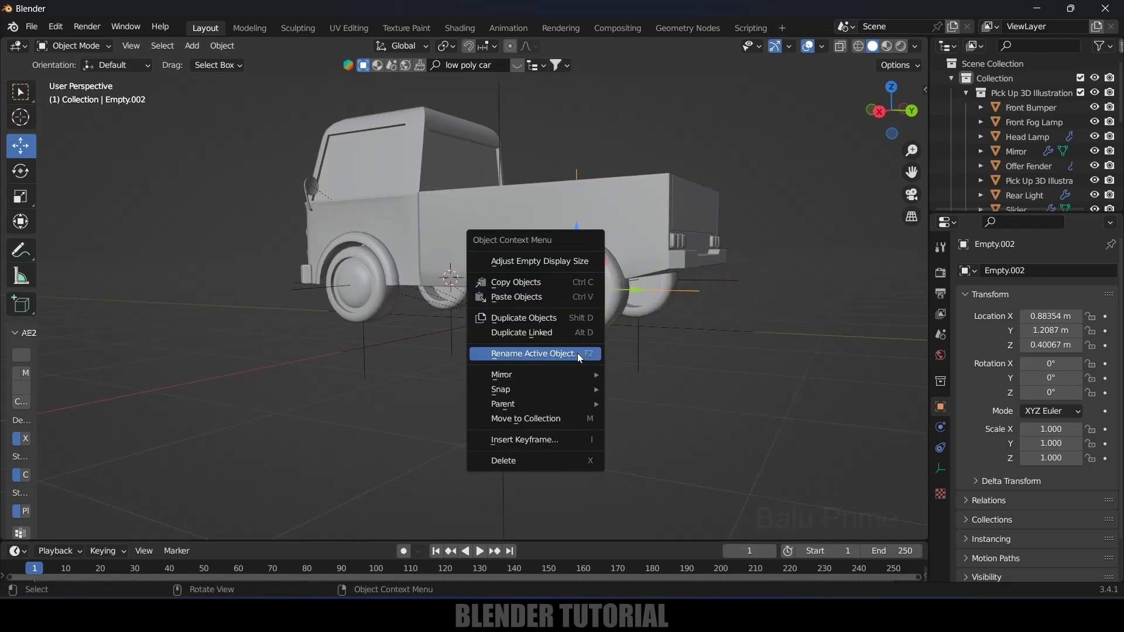
pyautogui.click(528, 360)
pyautogui.press('shift')
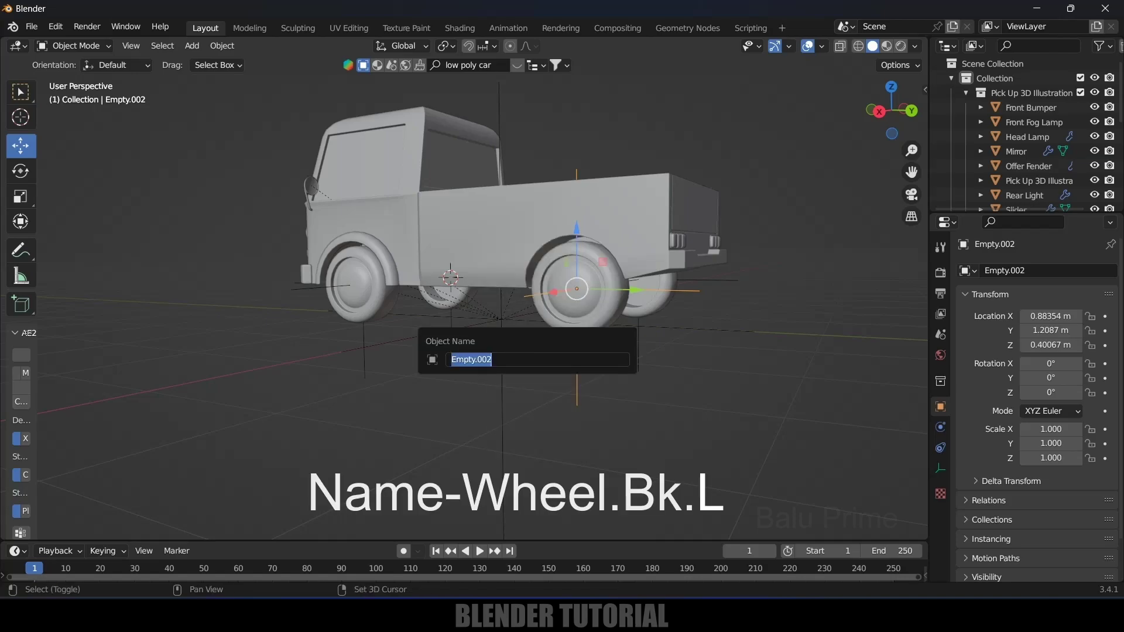
pyautogui.write('Wa')
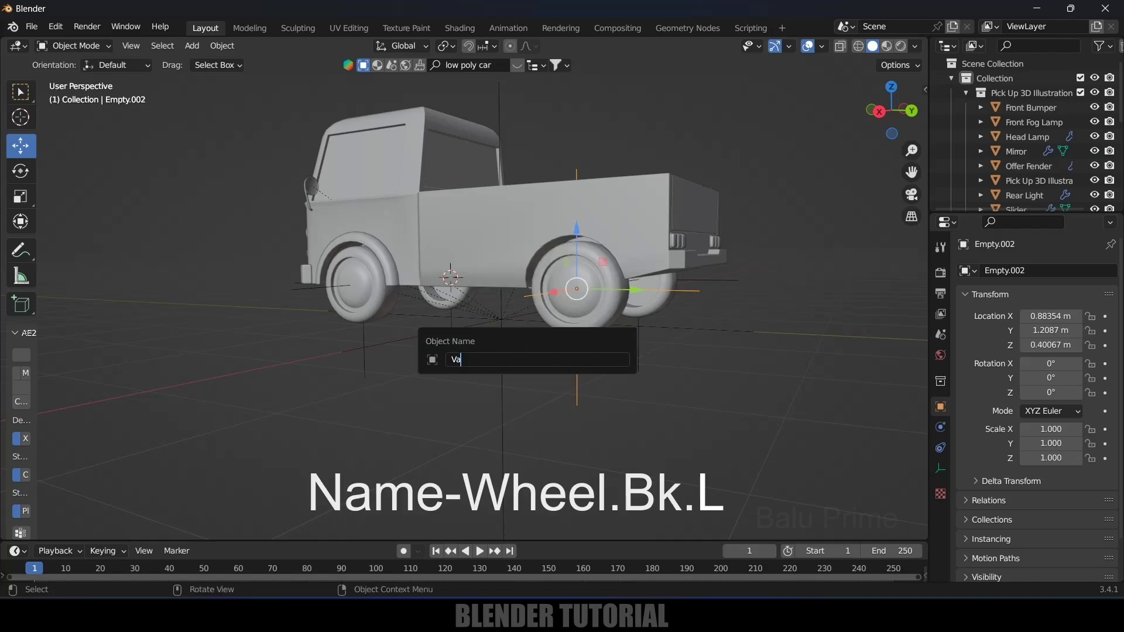
pyautogui.write('n-Wheel.Bk.L')
pyautogui.hotkey('ctrl', 'a')
pyautogui.hotkey('ctrl', 'c')
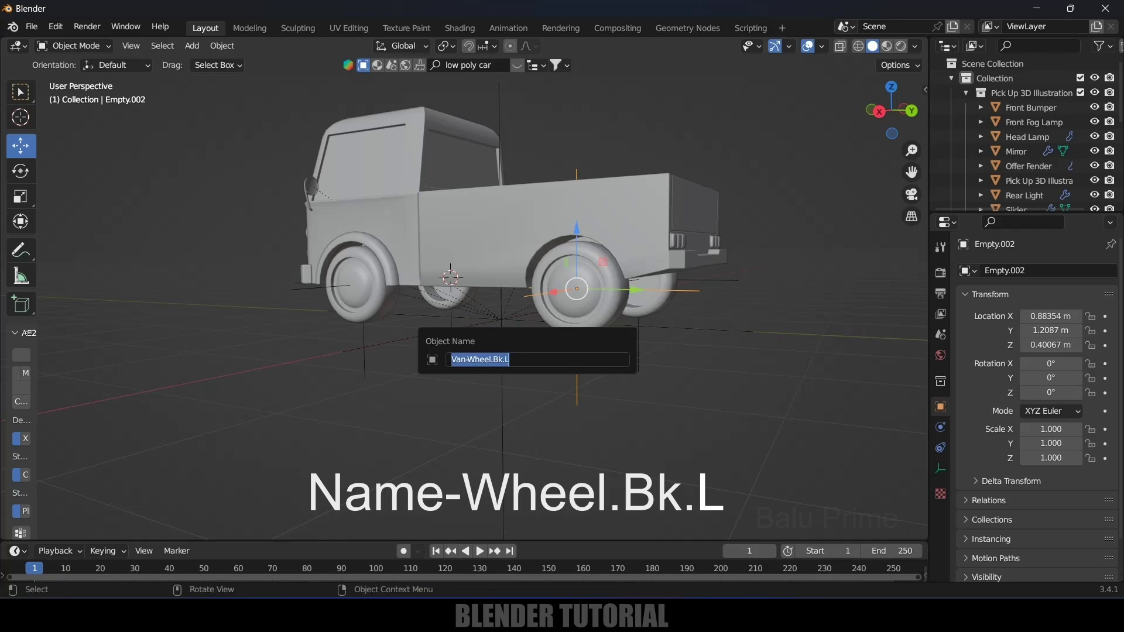
pyautogui.press('Return')
# Step: Rename the rear wheel empty on the negative X side as Van-Wheel.Bk.R, reusing the copied name
pyautogui.moveTo(671, 375); pyautogui.dragTo(865, 412, button='middle')
pyautogui.click(775, 385)
pyautogui.moveTo(775, 384); pyautogui.dragTo(669, 371, button='middle')
pyautogui.rightClick(670, 370)
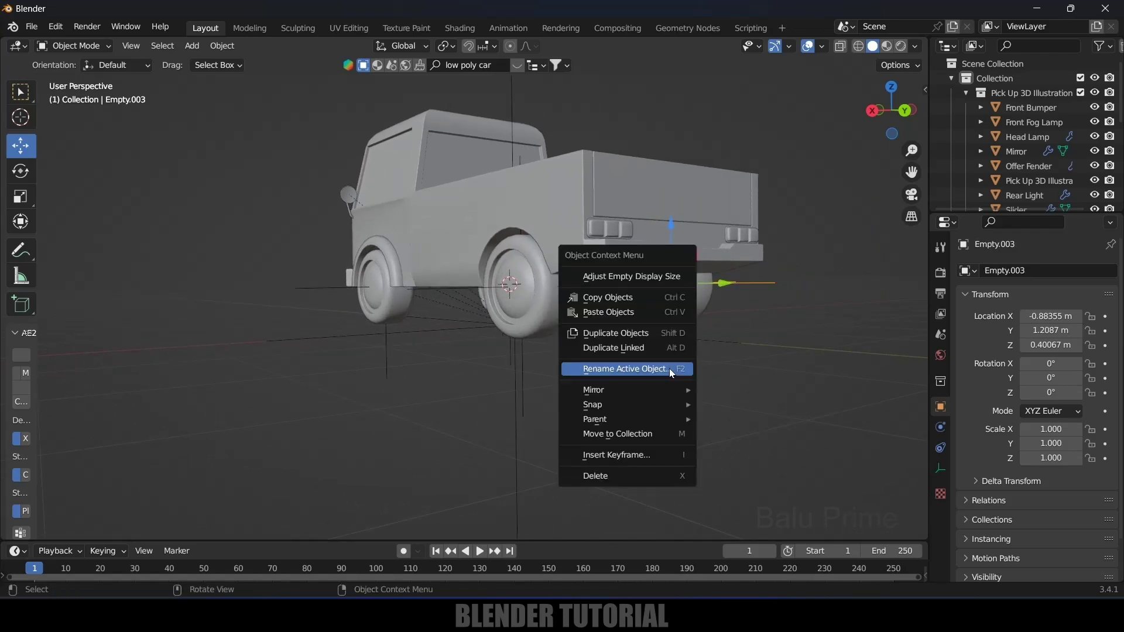
pyautogui.click(670, 369)
pyautogui.hotkey('ctrl', 'v')
pyautogui.press('BackSpace')
pyautogui.write('R')
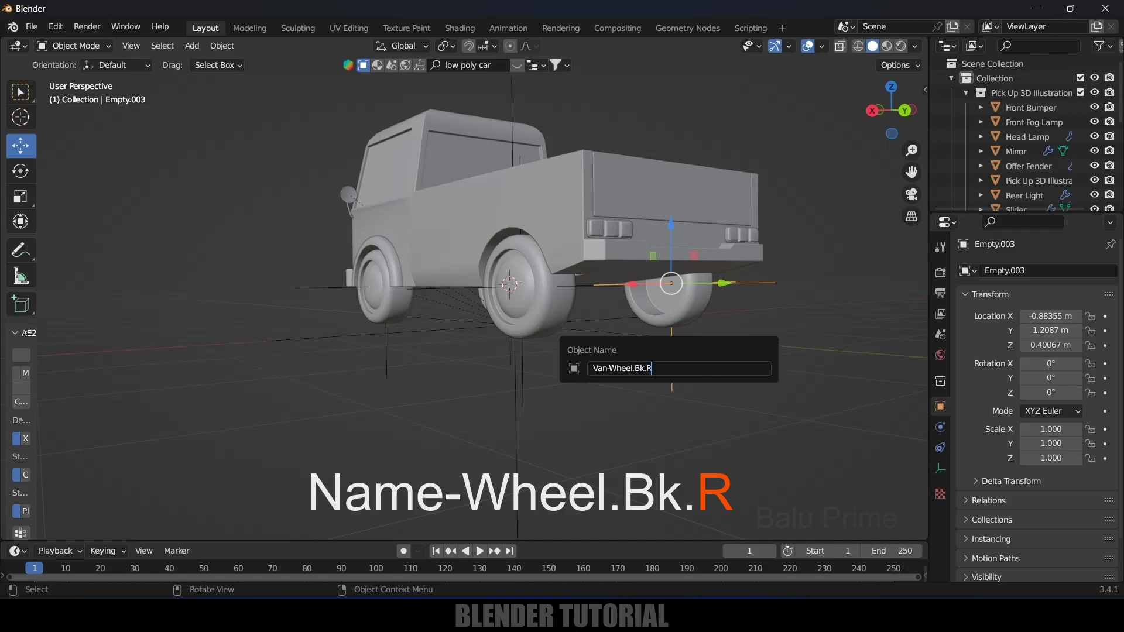
pyautogui.press('Return')
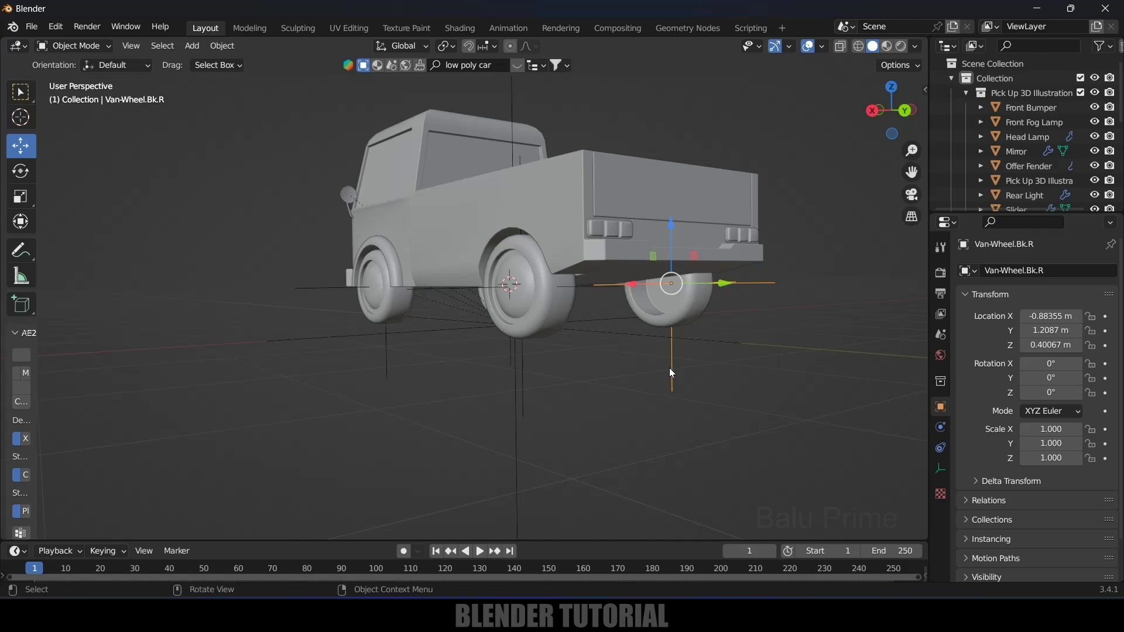
# Step: Select the Van.Body empty and snap the 3D cursor to it
pyautogui.scroll(2, 588, 408)
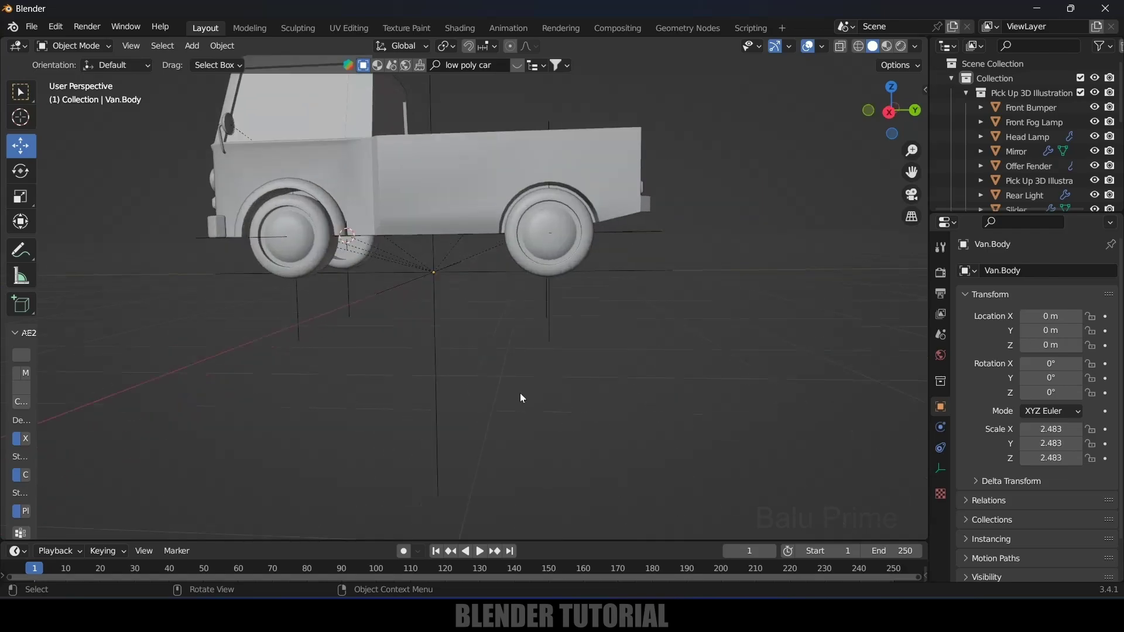
pyautogui.click(435, 414)
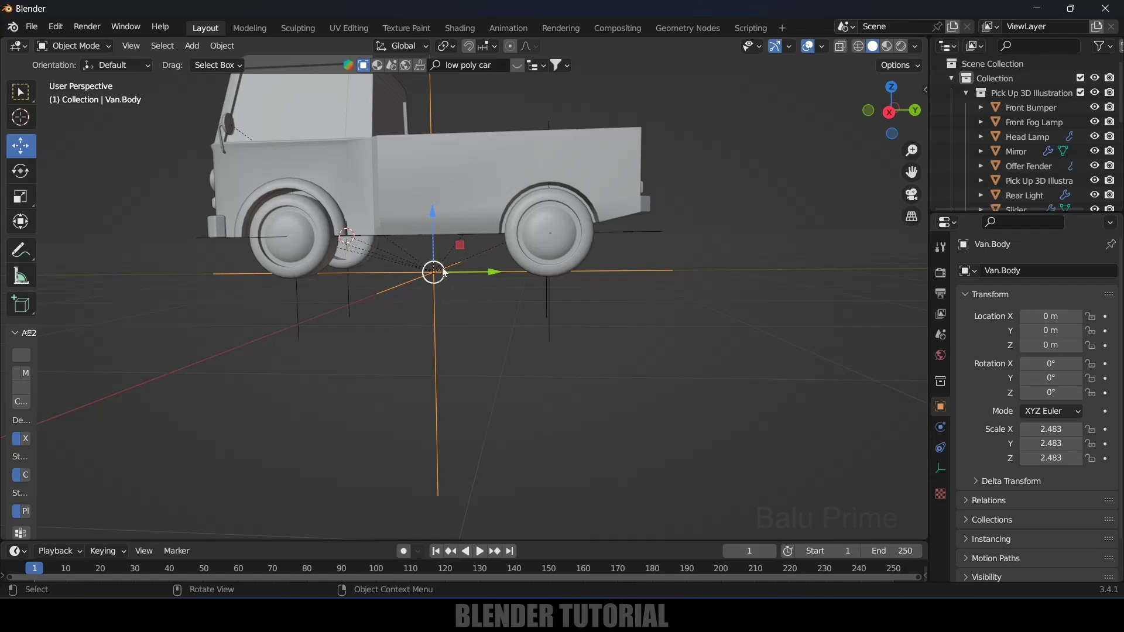
pyautogui.click(480, 442)
pyautogui.click(437, 401)
pyautogui.hotkey('shift', 's')
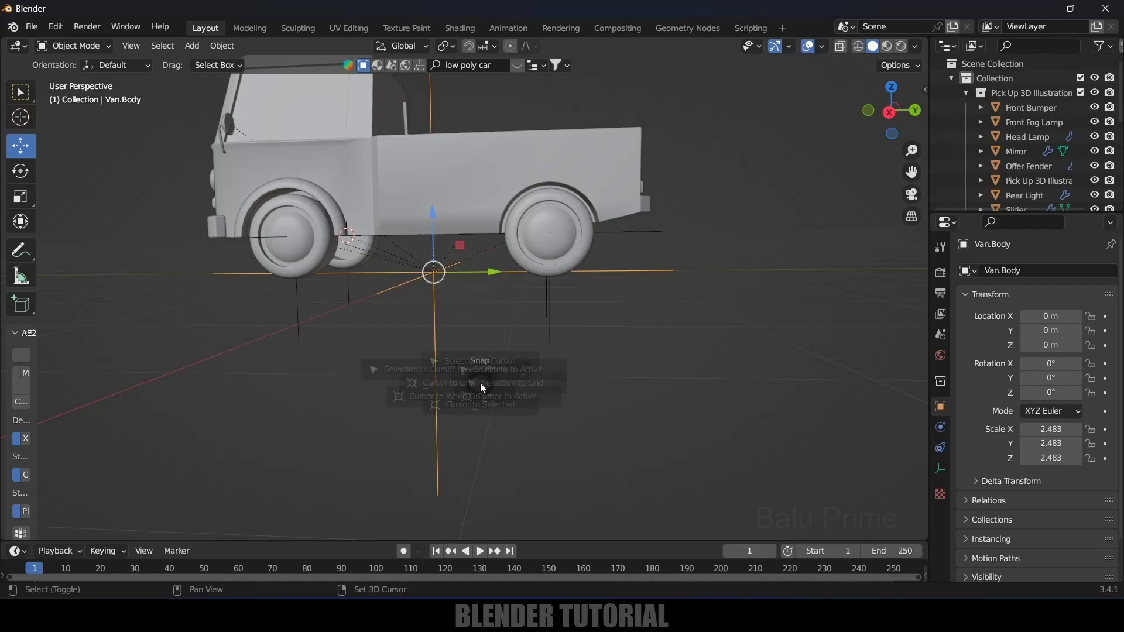
pyautogui.click(476, 469)
# Step: Select the four wheel empties together with Van.Body and add a Car (deformation rig) armature
pyautogui.moveTo(511, 392); pyautogui.dragTo(459, 404, button='middle')
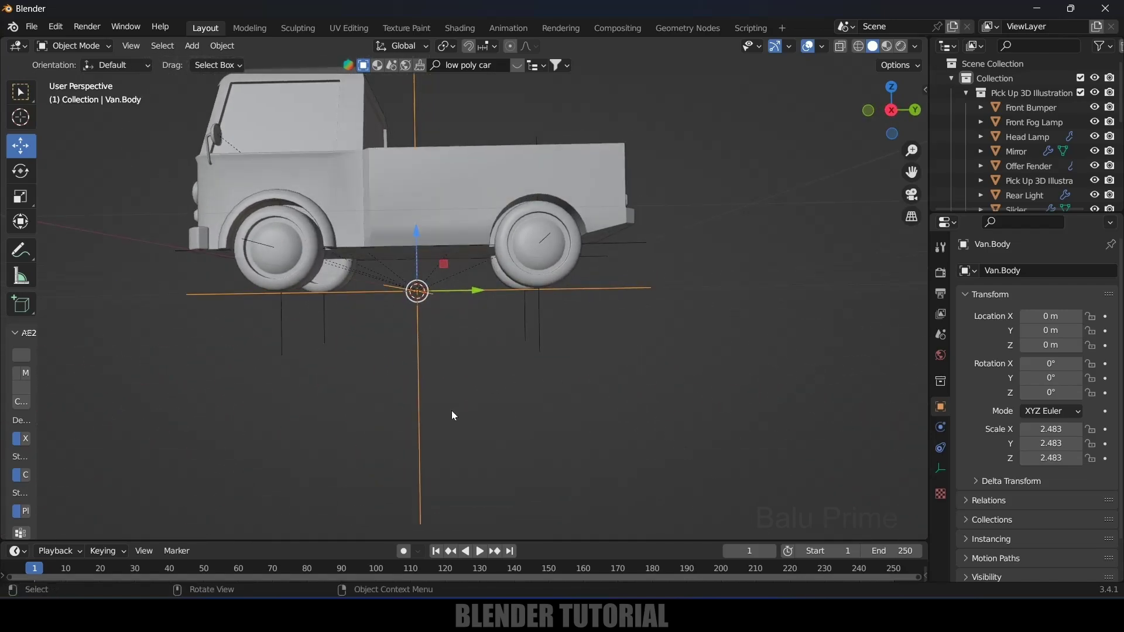
pyautogui.moveTo(621, 455); pyautogui.dragTo(237, 325)
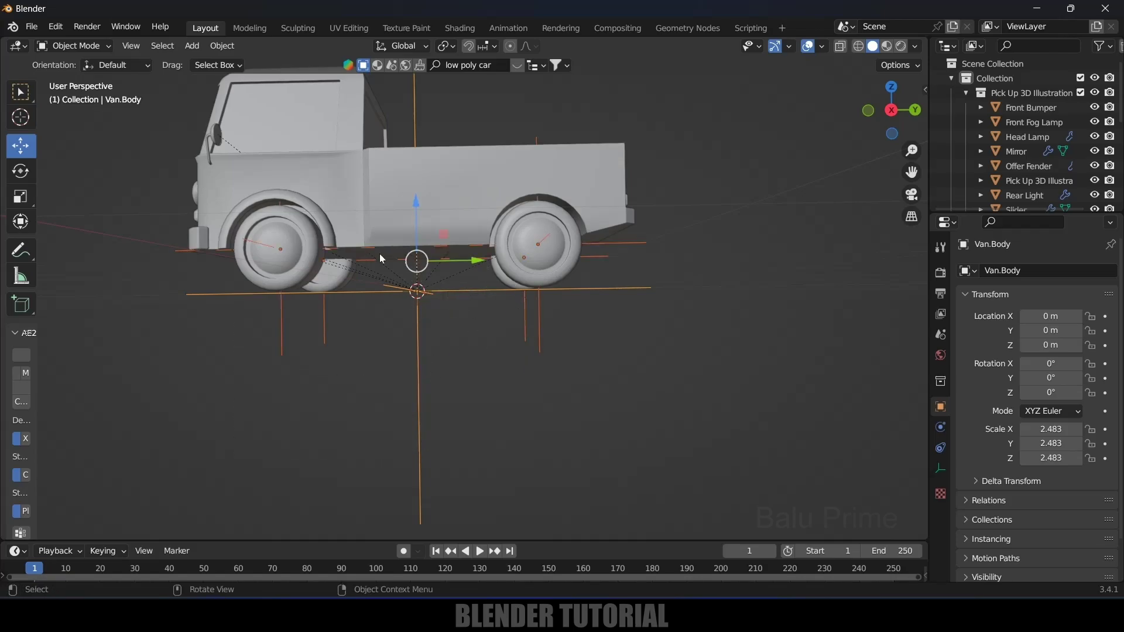
pyautogui.click(187, 47)
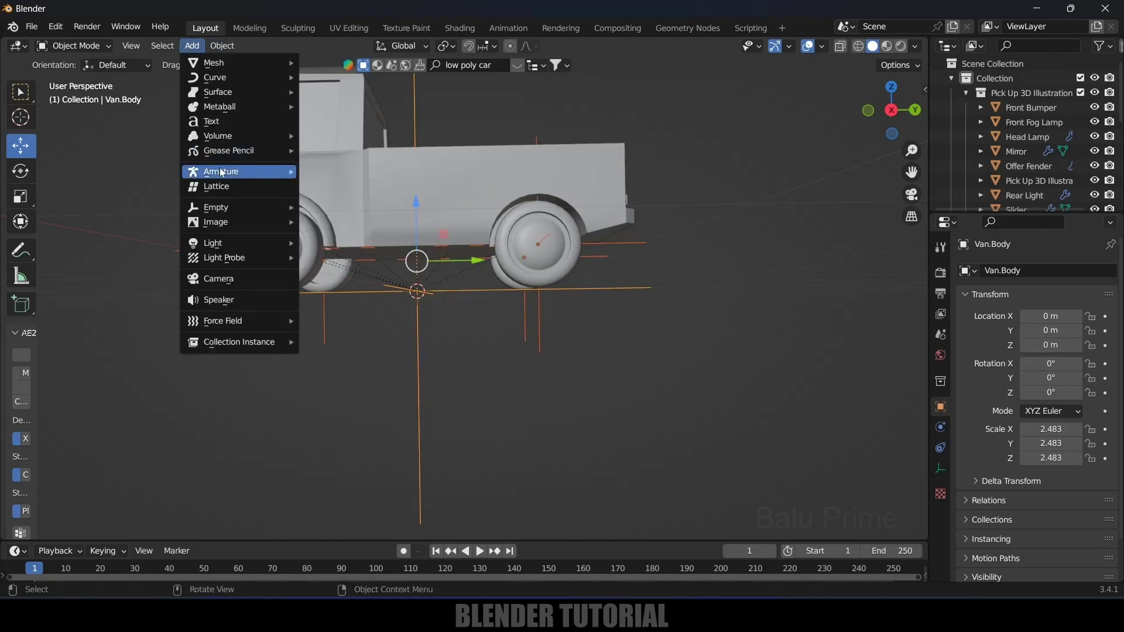
pyautogui.moveTo(222, 172)
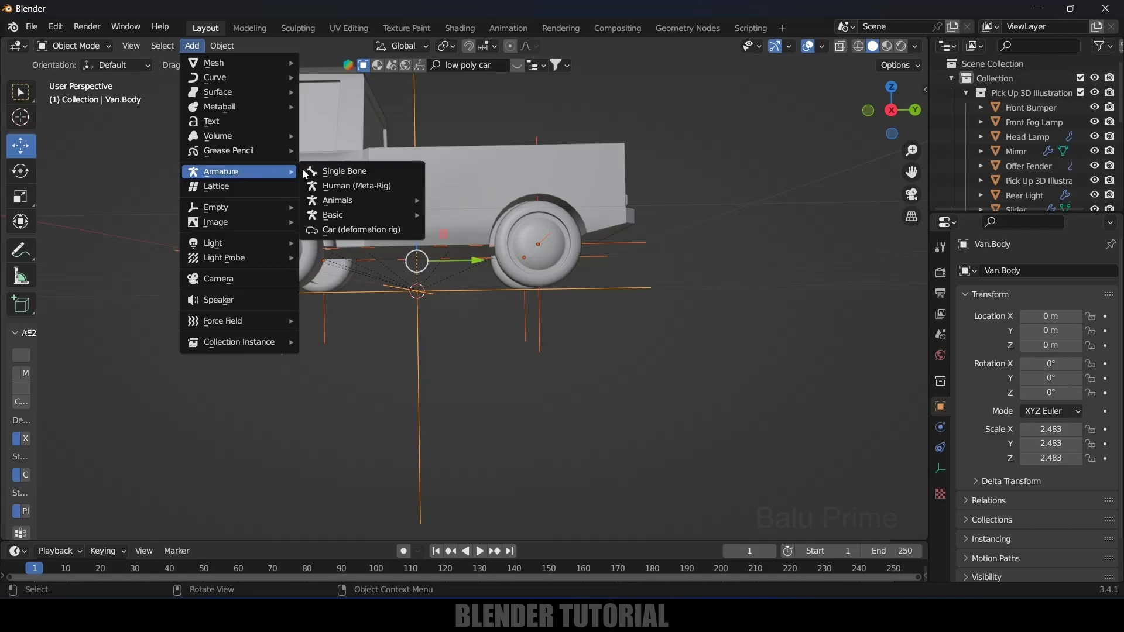
pyautogui.click(346, 231)
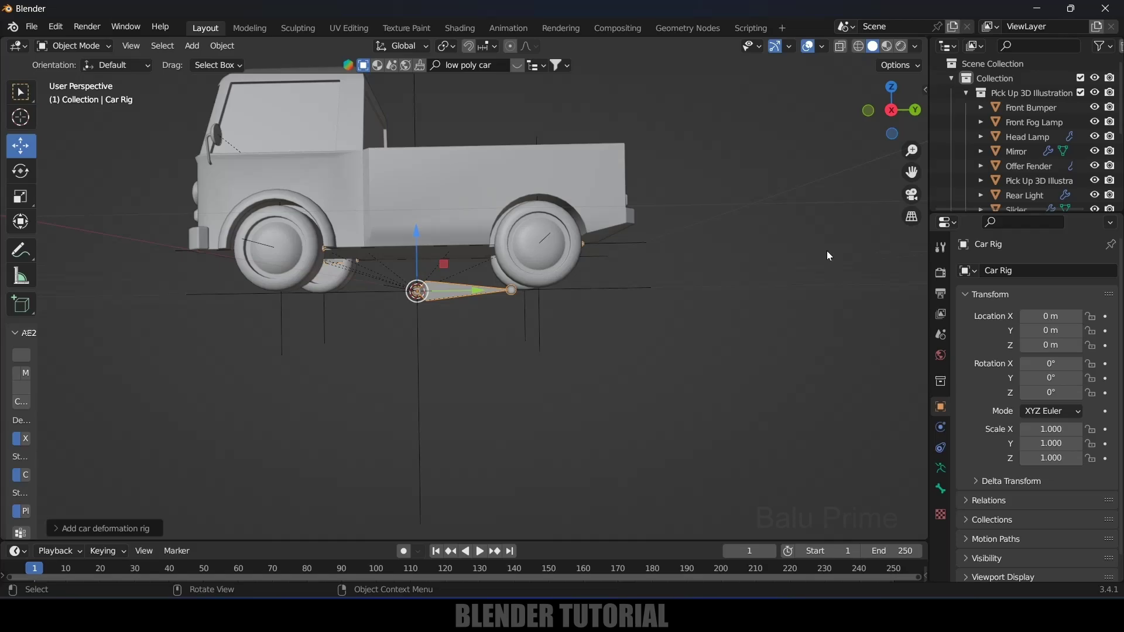
# Step: Generate the Rigacar animation rig for the new Car Rig armature
pyautogui.press('n')
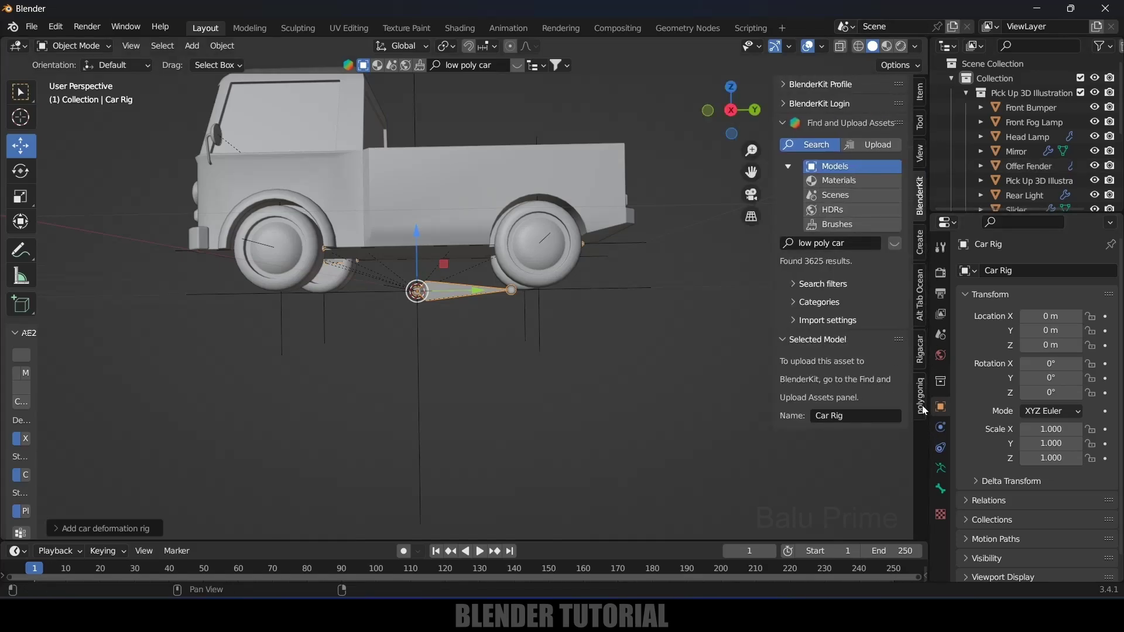
pyautogui.click(920, 352)
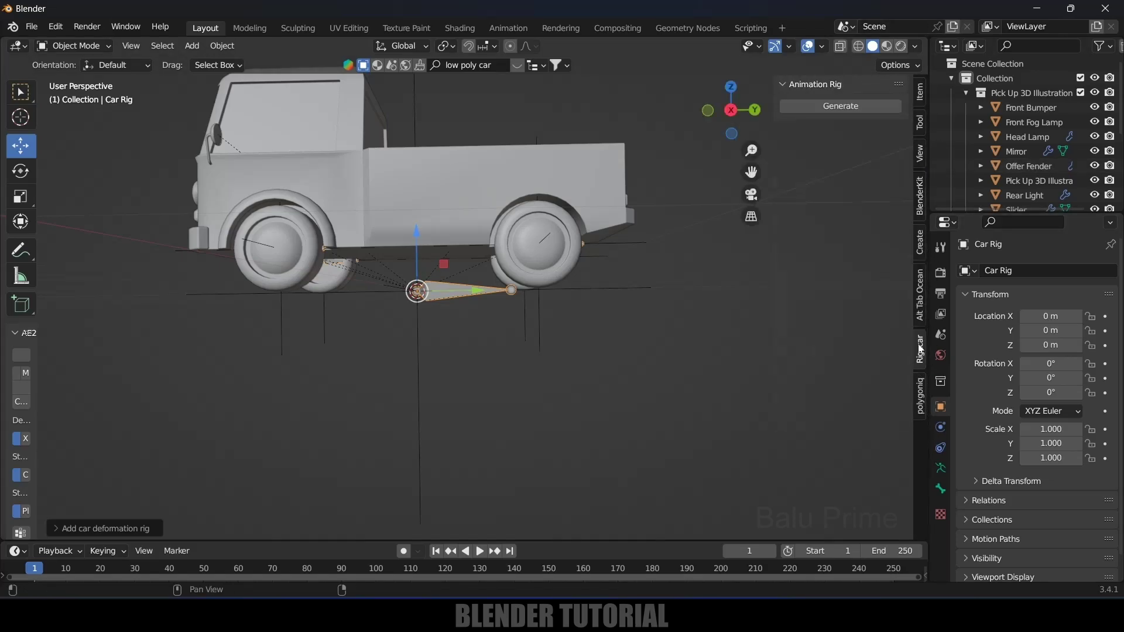
pyautogui.click(827, 106)
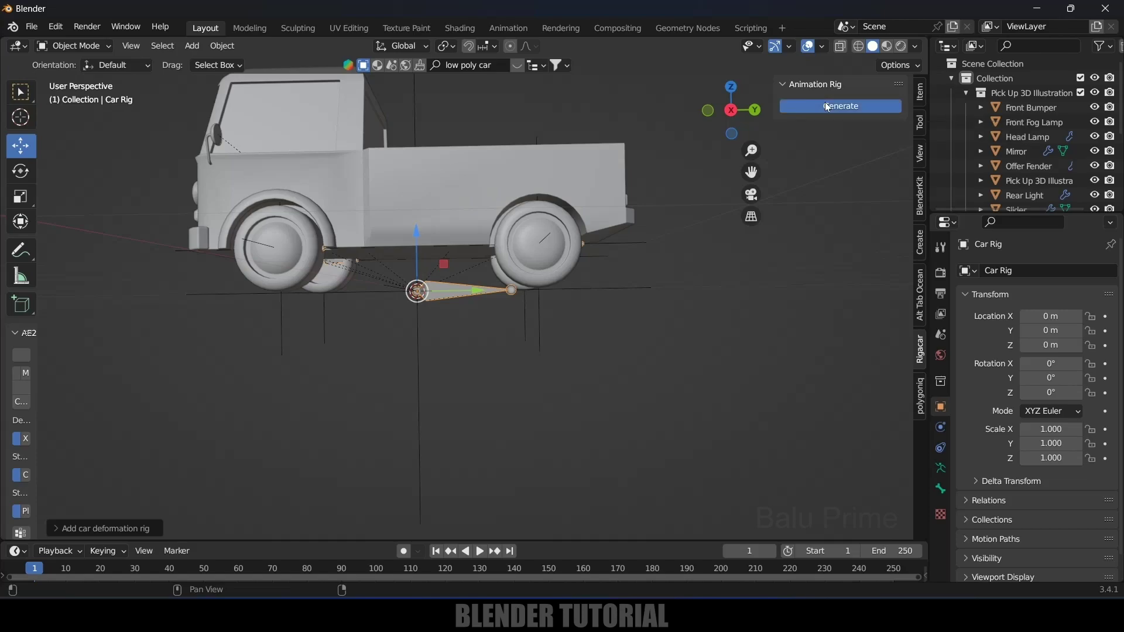
# Step: Try moving the Suspension control above the cab to test how the truck body tilts
pyautogui.scroll(-2, 637, 279)
pyautogui.moveTo(637, 280); pyautogui.dragTo(517, 293, button='middle')
pyautogui.click(413, 219)
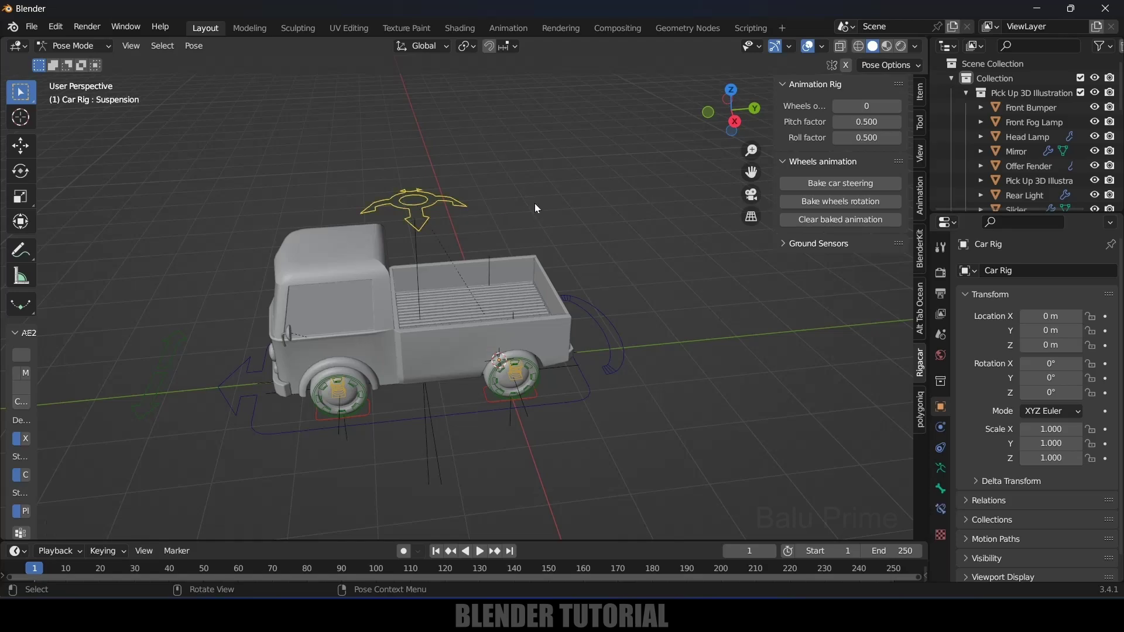
pyautogui.press('g')
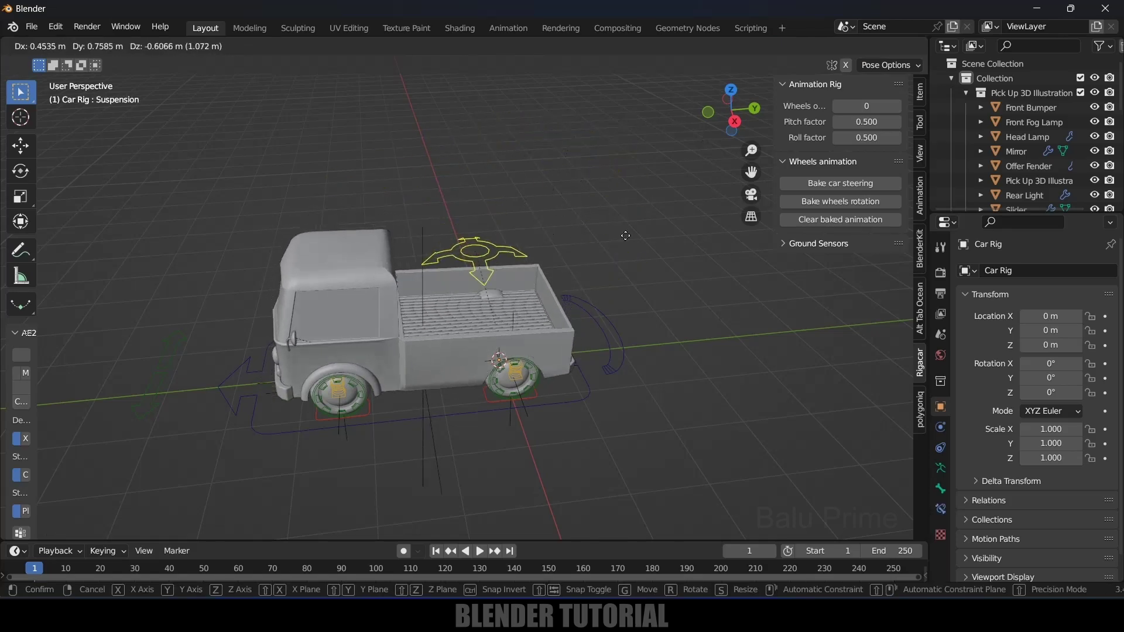
pyautogui.rightClick(577, 189)
# Step: Move the Steering control in front of the truck to test how the front wheels turn
pyautogui.moveTo(619, 226); pyautogui.dragTo(654, 342, button='middle')
pyautogui.click(242, 413)
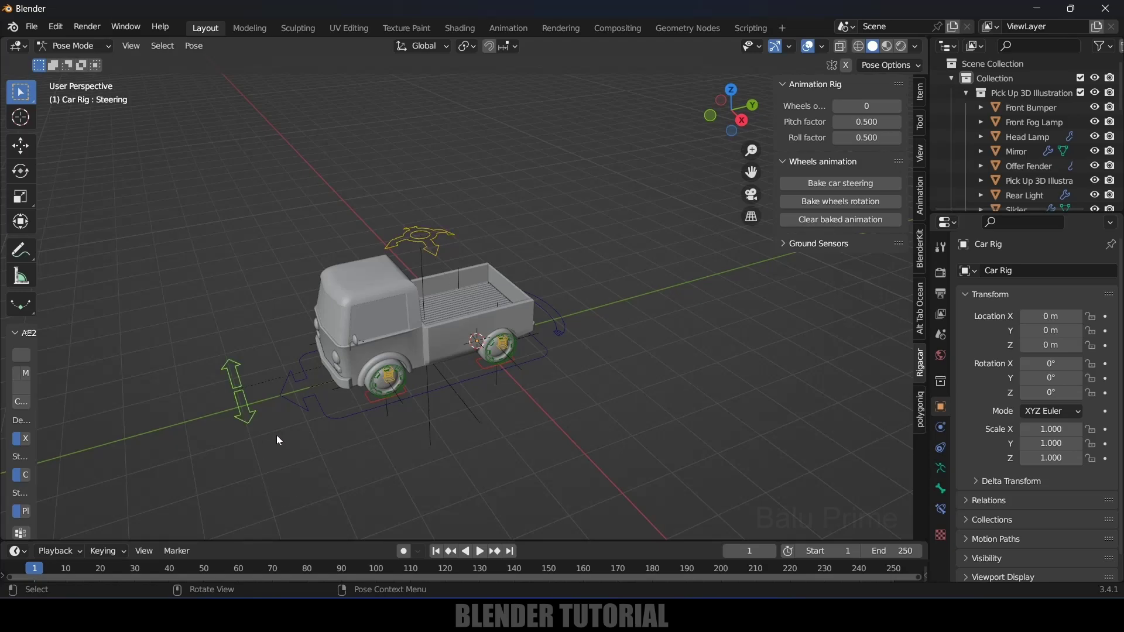
pyautogui.press('g')
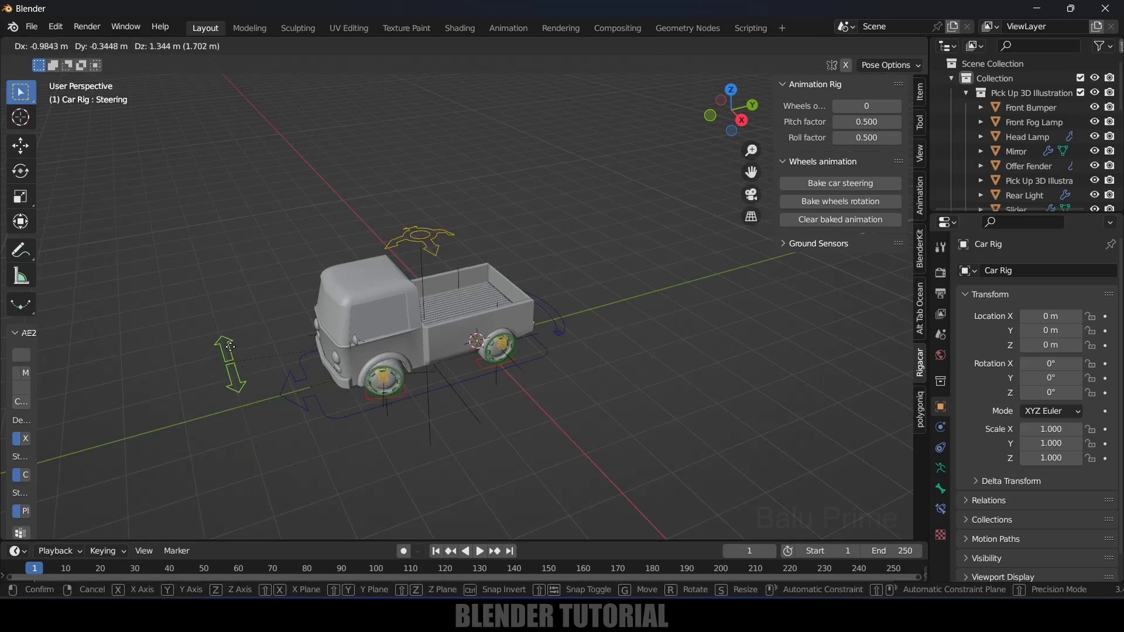
pyautogui.click(310, 437)
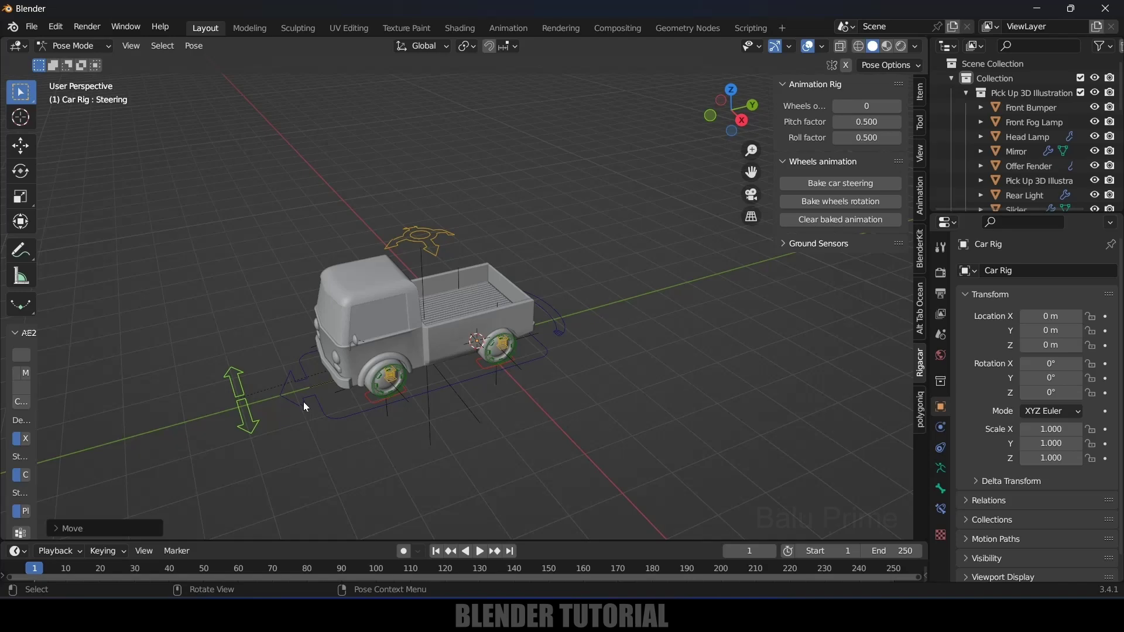
# Step: Select the Root control around the truck and move it back and forth along the global Y axis
pyautogui.click(303, 402)
pyautogui.scroll(3, 342, 413)
pyautogui.moveTo(383, 328); pyautogui.dragTo(393, 324, button='middle')
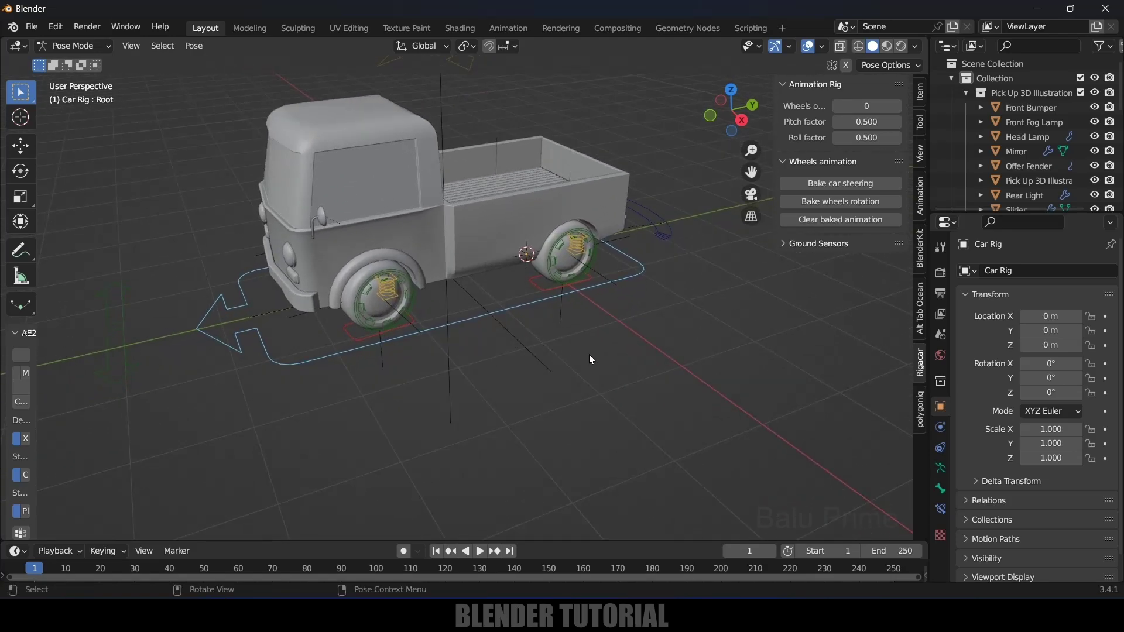
pyautogui.press('g')
pyautogui.press('y')
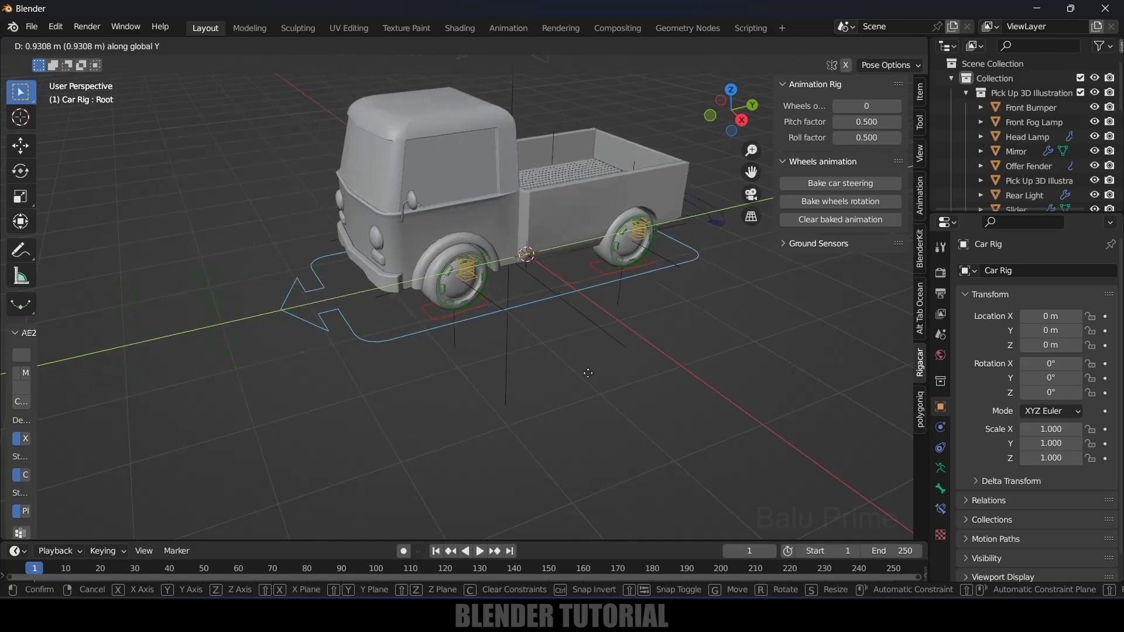
pyautogui.click(589, 372)
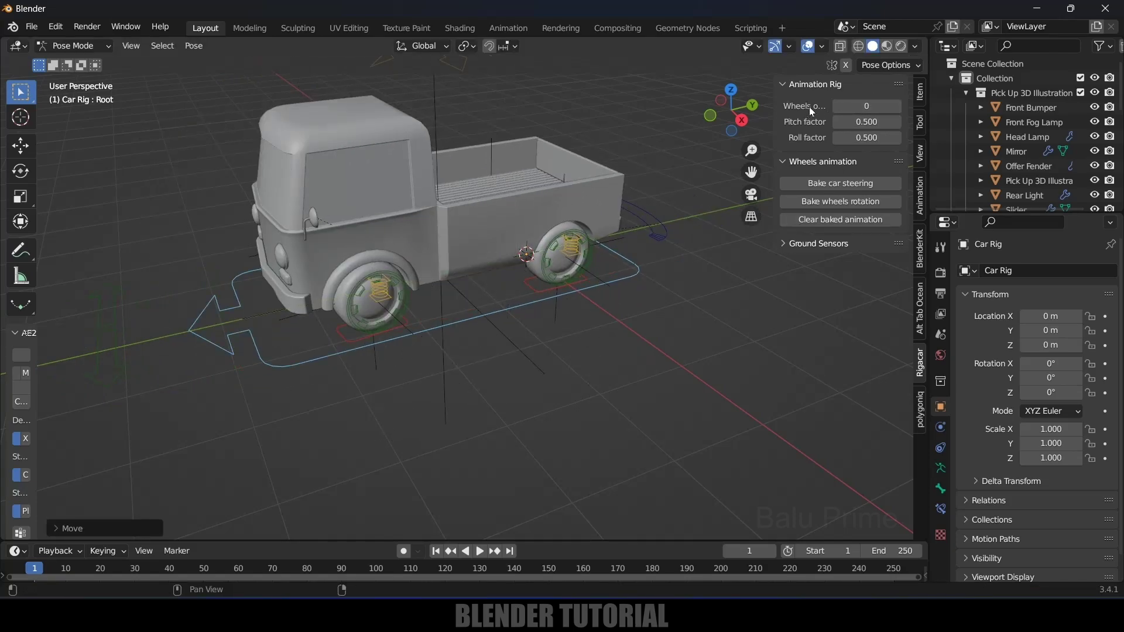
# Step: Set the Wheels on Y axis option to 1 and move the Root control along global Y to test wheel rotation
pyautogui.write('1')
pyautogui.press('Return')
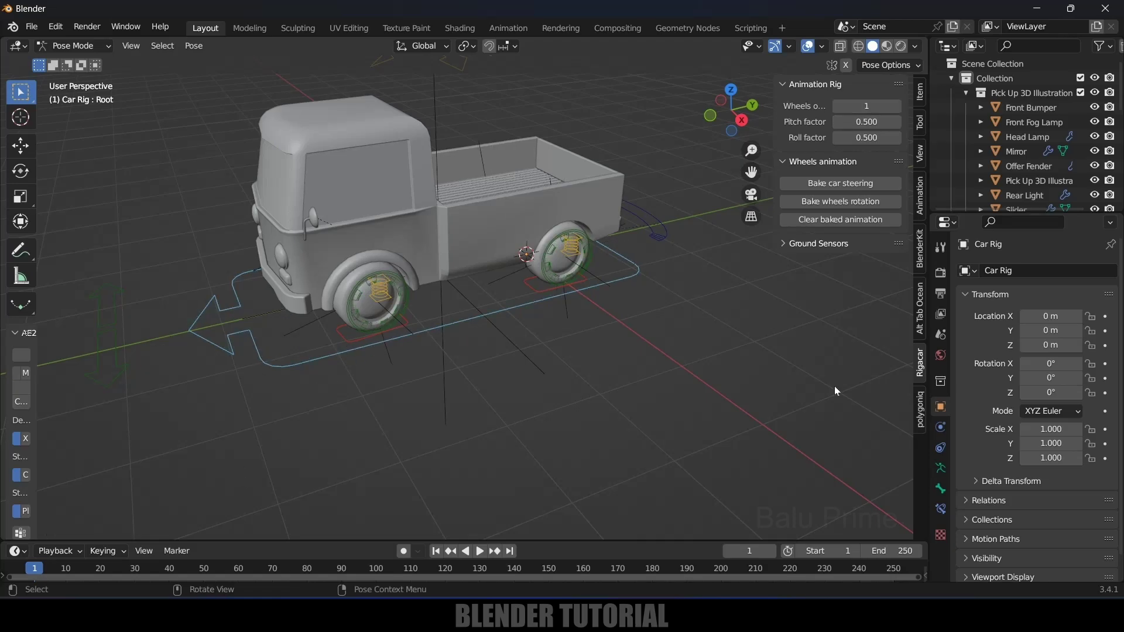
pyautogui.press('g')
pyautogui.press('y')
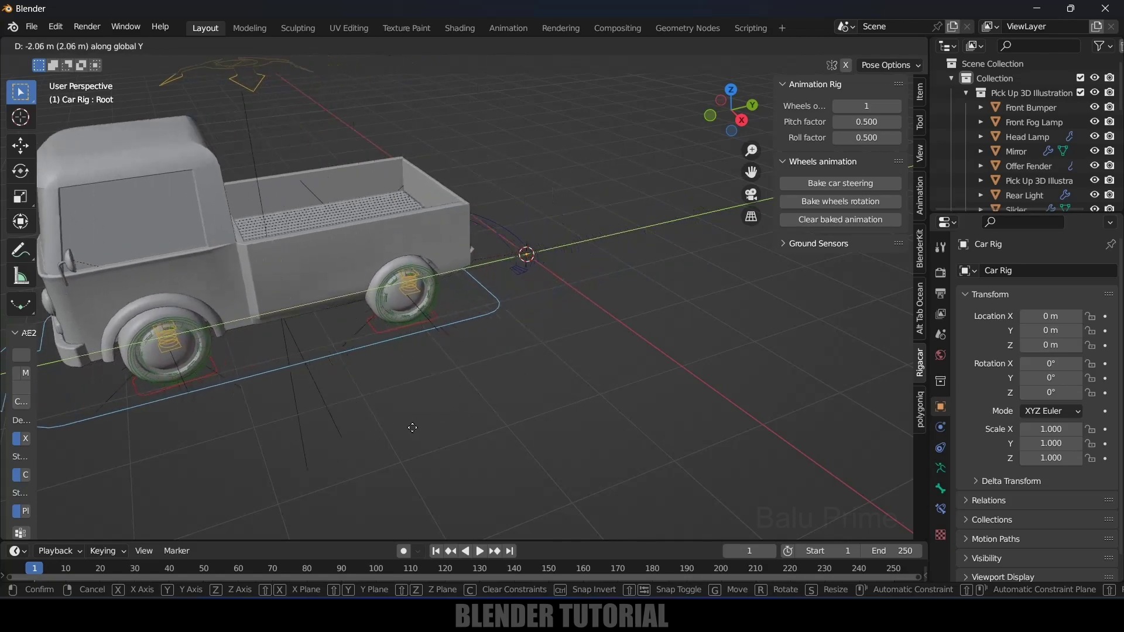
pyautogui.click(539, 428)
# Step: Try rotating the Drift control behind the truck to test the rear swing
pyautogui.moveTo(614, 419); pyautogui.dragTo(637, 444, button='middle')
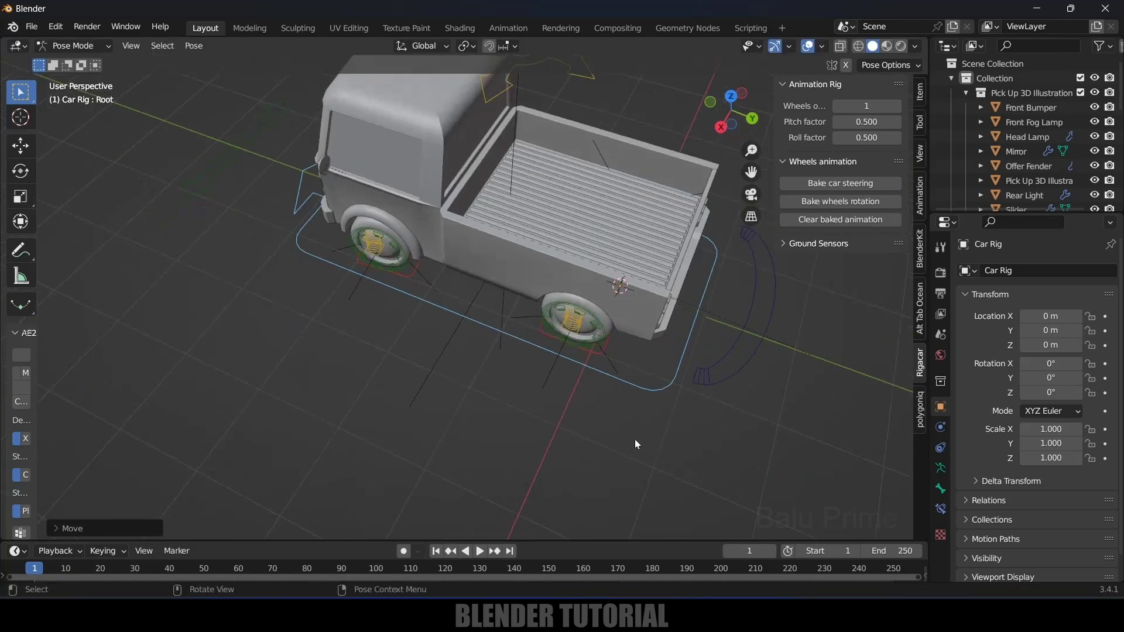
pyautogui.click(707, 381)
pyautogui.moveTo(728, 390); pyautogui.dragTo(610, 465, button='middle')
pyautogui.scroll(-2, 610, 465)
pyautogui.press('r')
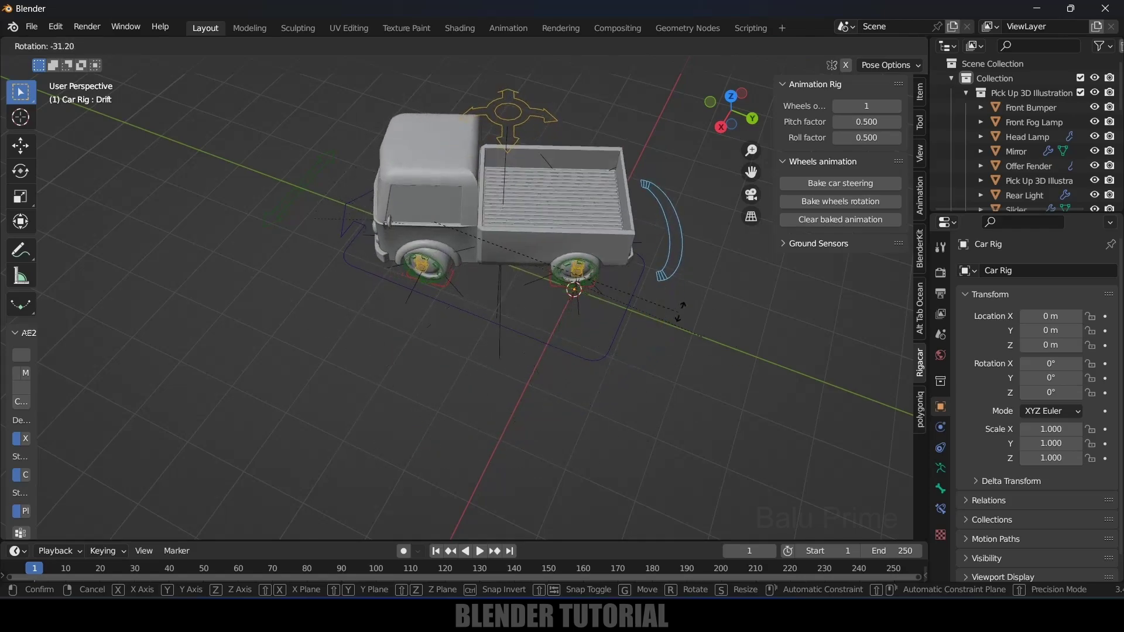
pyautogui.rightClick(544, 398)
# Step: Move the GroundSensor.Ft.L control under the front left wheel to test the wheel's ground response
pyautogui.moveTo(521, 433); pyautogui.dragTo(616, 379, button='middle')
pyautogui.scroll(2, 261, 422)
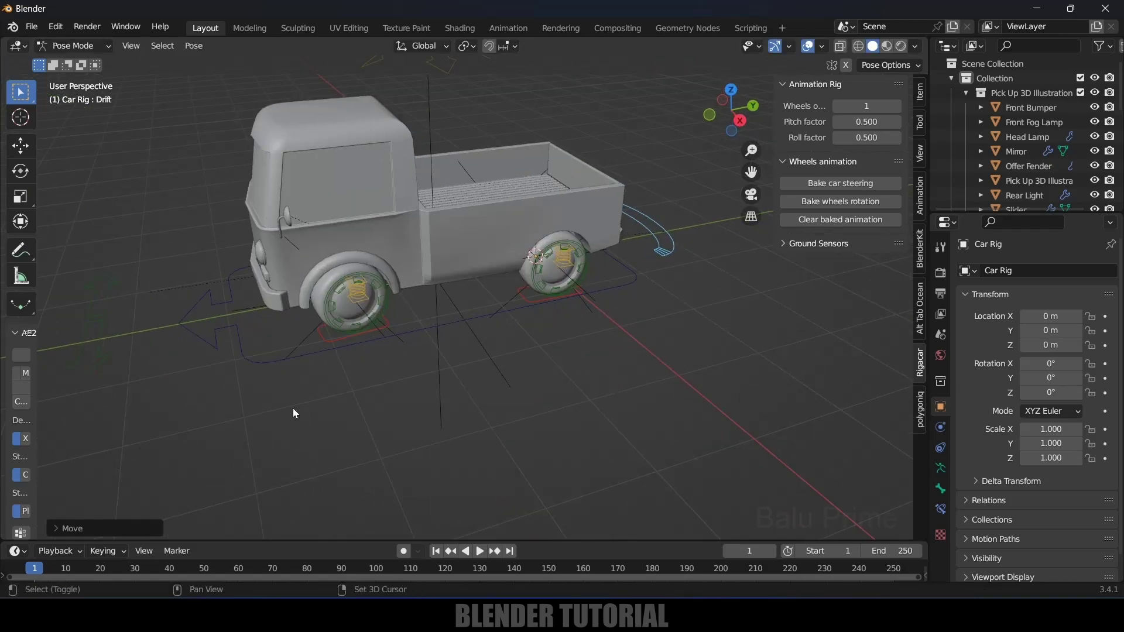
pyautogui.scroll(5, 434, 364)
pyautogui.click(379, 334)
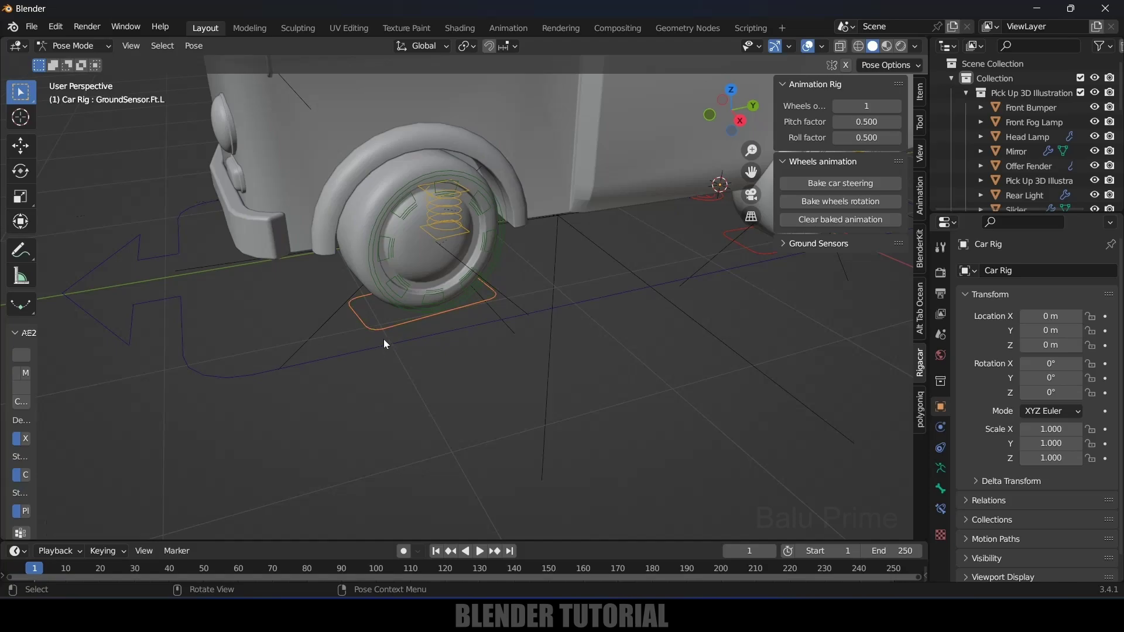
pyautogui.press('g')
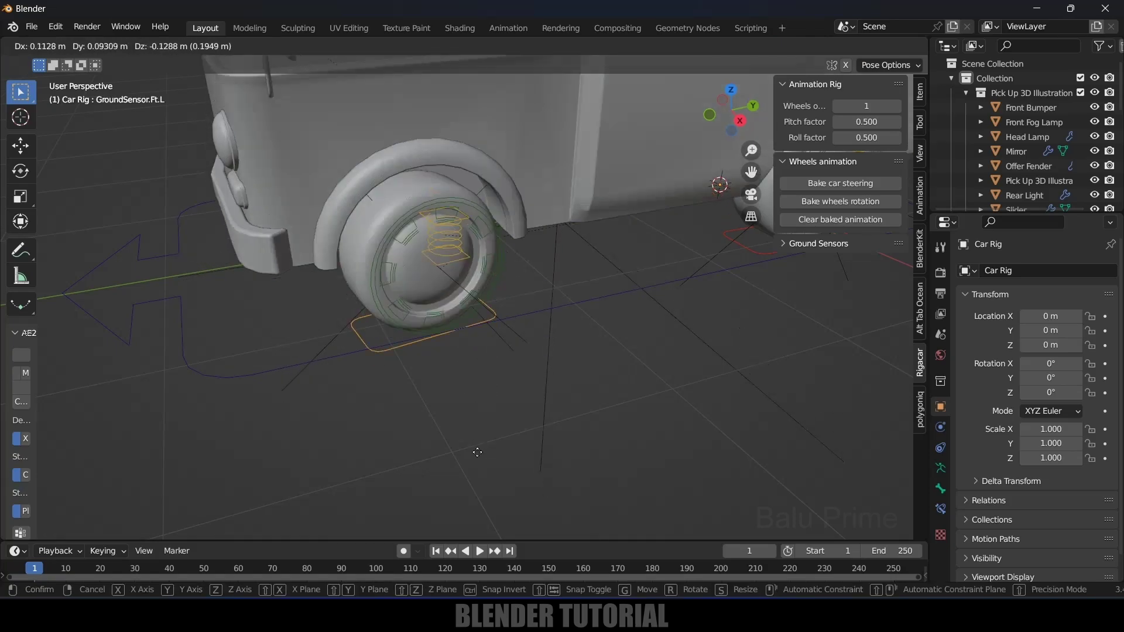
pyautogui.click(500, 422)
# Step: Move the Suspension control above the truck freely and keep its new position
pyautogui.scroll(-6, 439, 364)
pyautogui.moveTo(439, 365); pyautogui.dragTo(447, 364, button='middle')
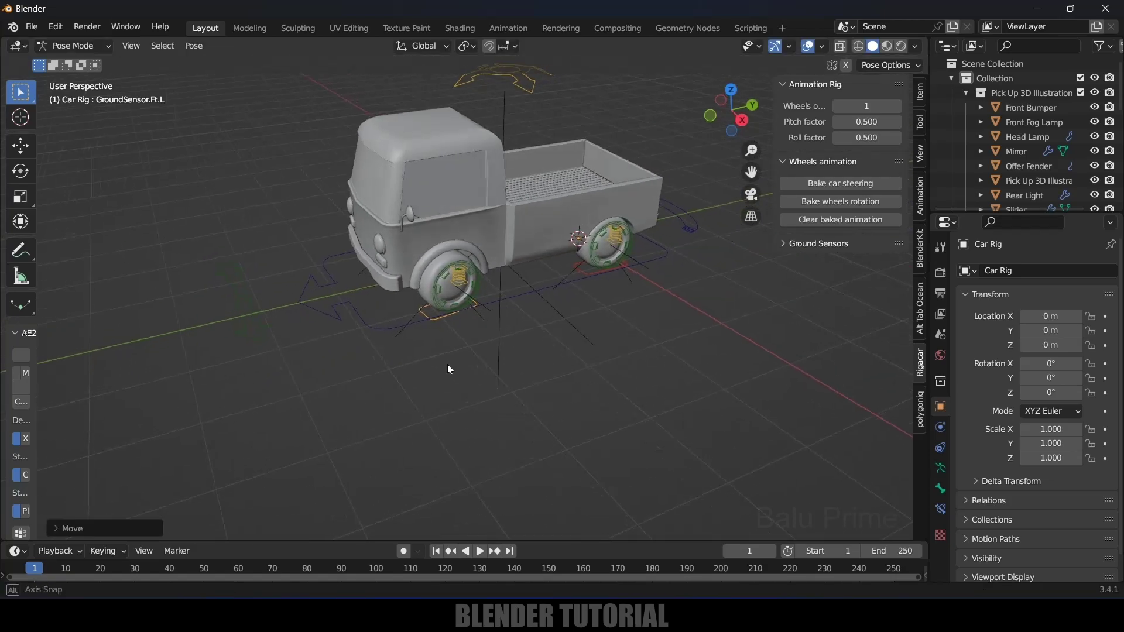
pyautogui.keyDown('shift'); pyautogui.moveTo(757, 402); pyautogui.dragTo(744, 442, button='middle'); pyautogui.keyUp('shift')
pyautogui.click(540, 121)
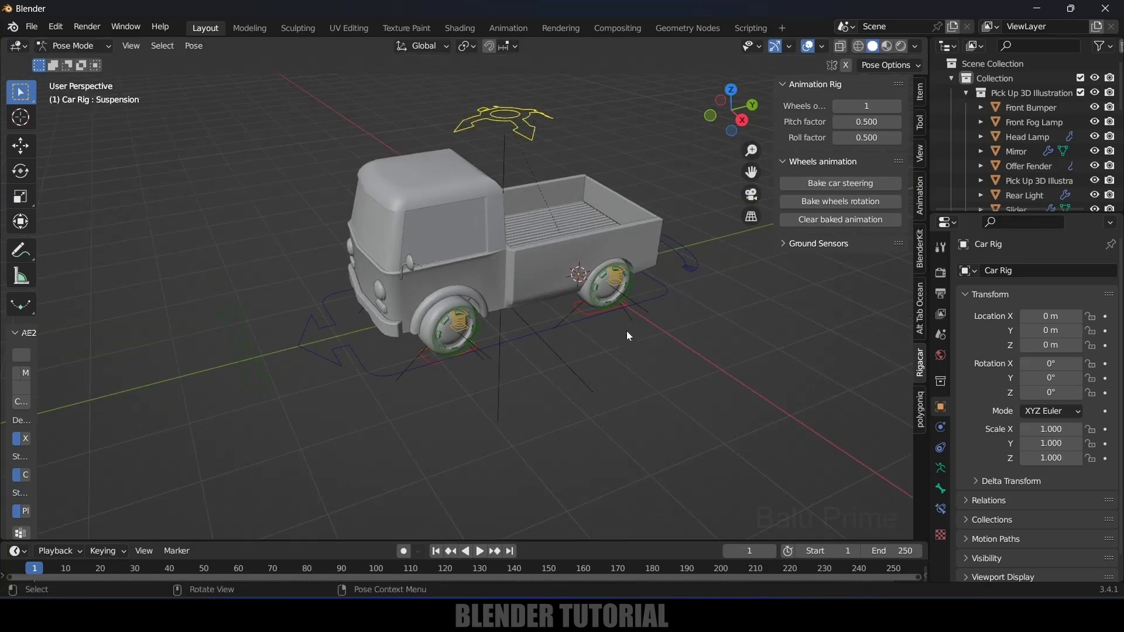
pyautogui.press('g')
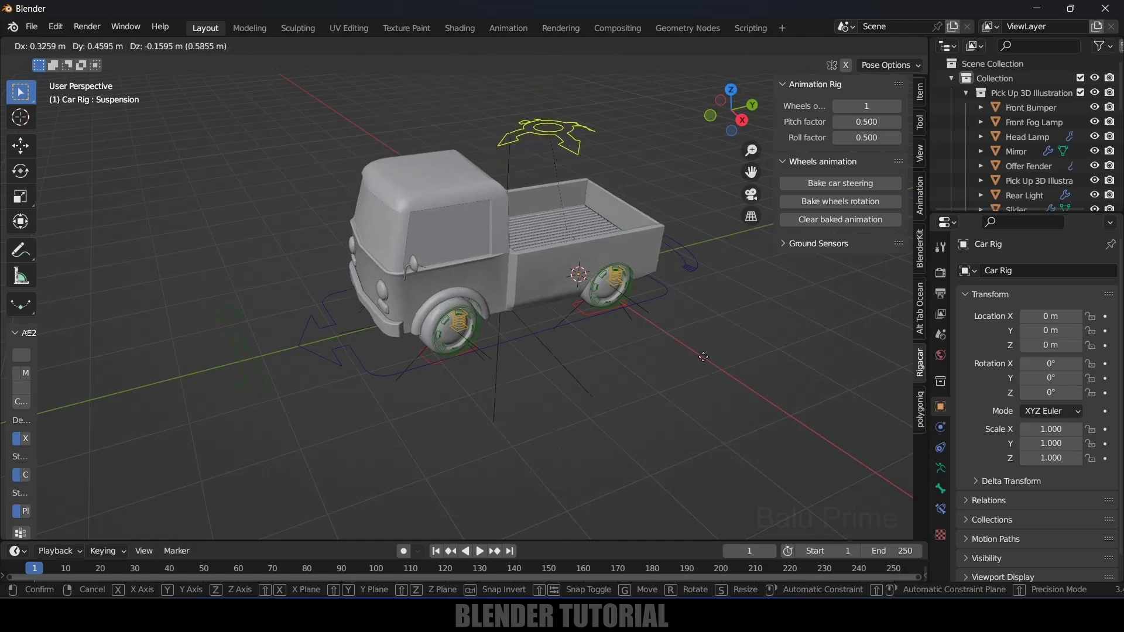
pyautogui.click(633, 396)
# Step: Viewing the truck from the front, move the Steering control sideways to turn the front wheels
pyautogui.moveTo(637, 396); pyautogui.dragTo(550, 385, button='middle')
pyautogui.click(547, 383)
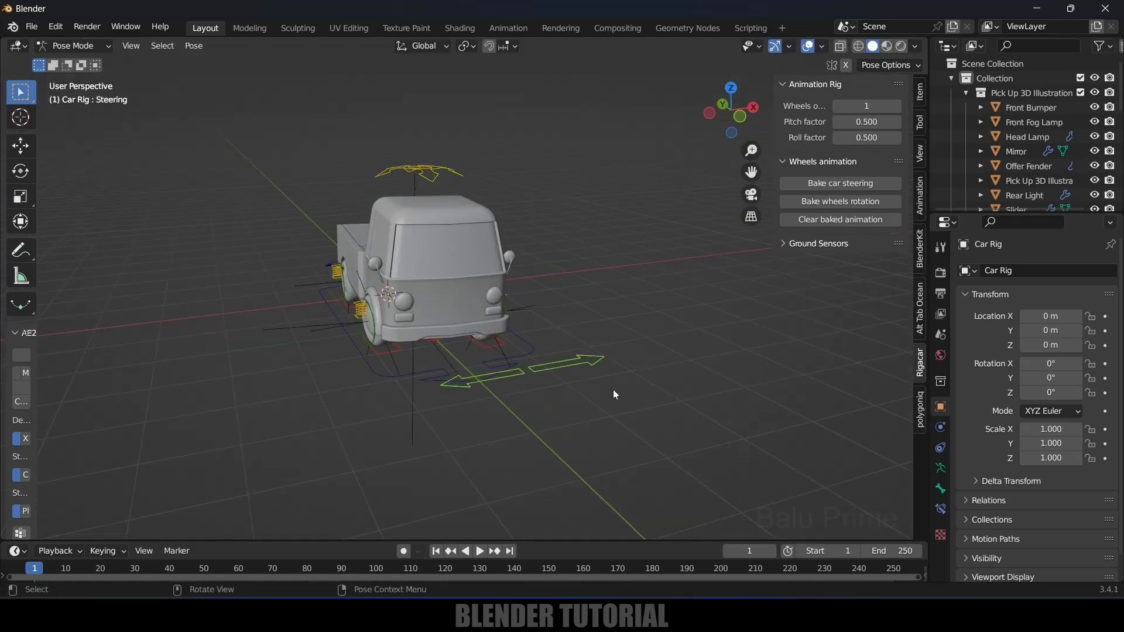
pyautogui.press('g')
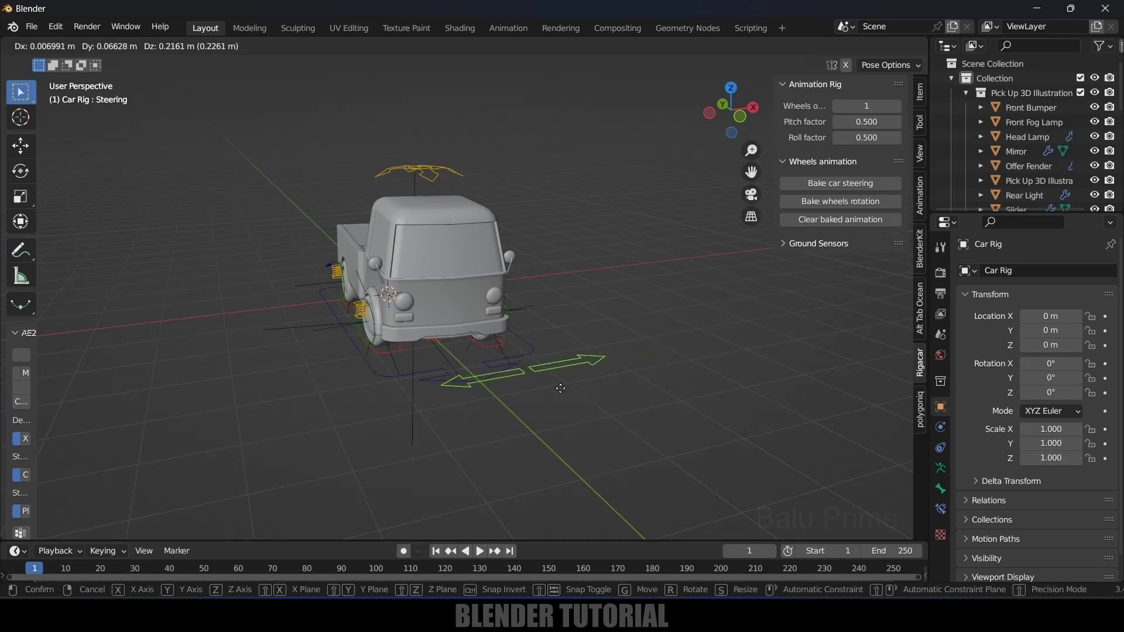
pyautogui.click(437, 422)
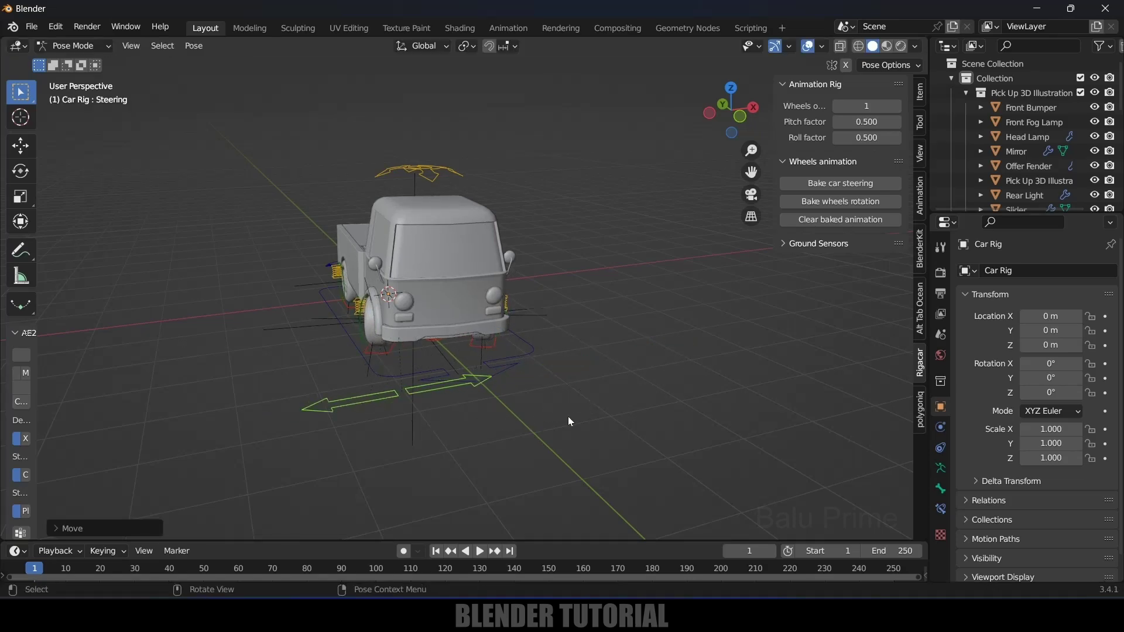
# Step: Rotate the Drift control behind the truck to swing its rear end sideways
pyautogui.moveTo(616, 410); pyautogui.dragTo(700, 281, button='middle')
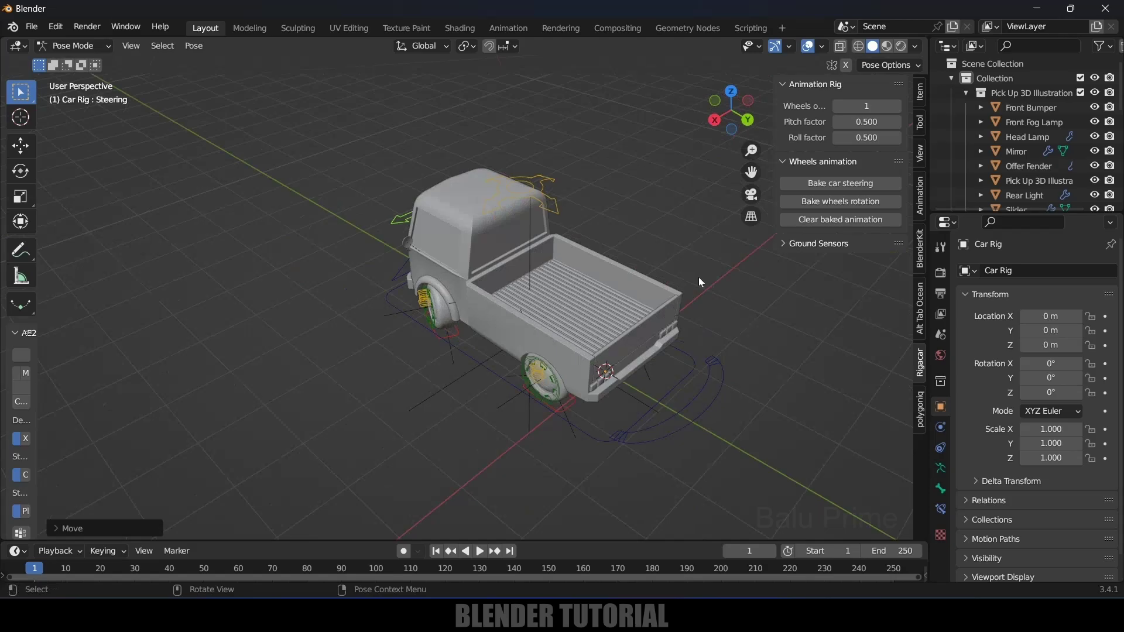
pyautogui.click(656, 434)
pyautogui.press('r')
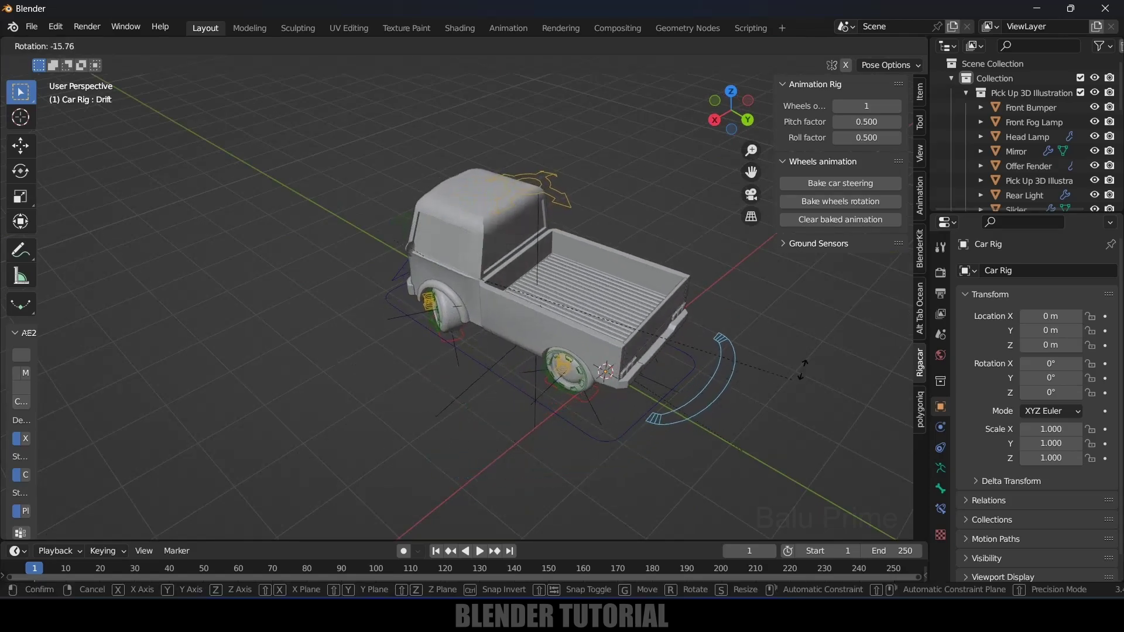